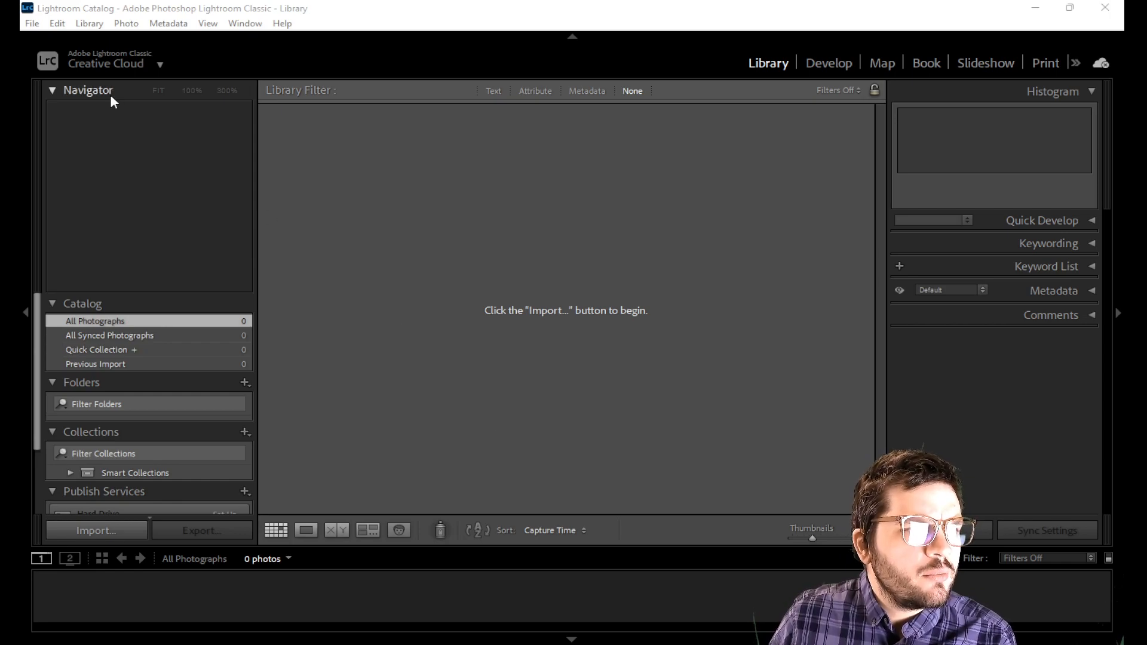
click(521, 8)
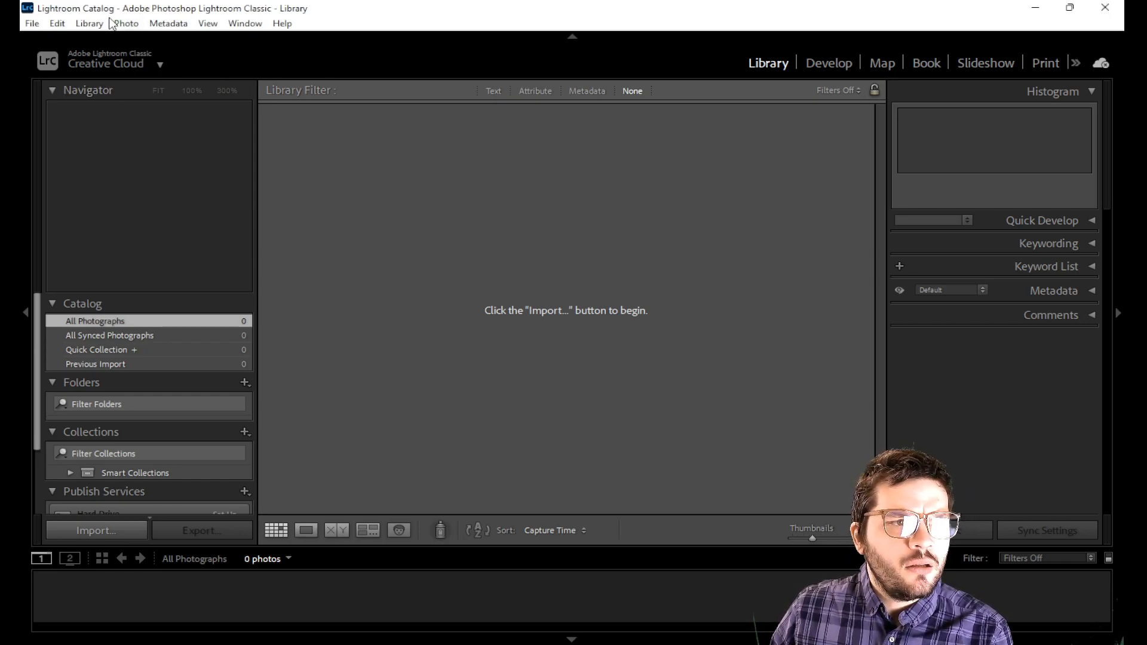
click(32, 24)
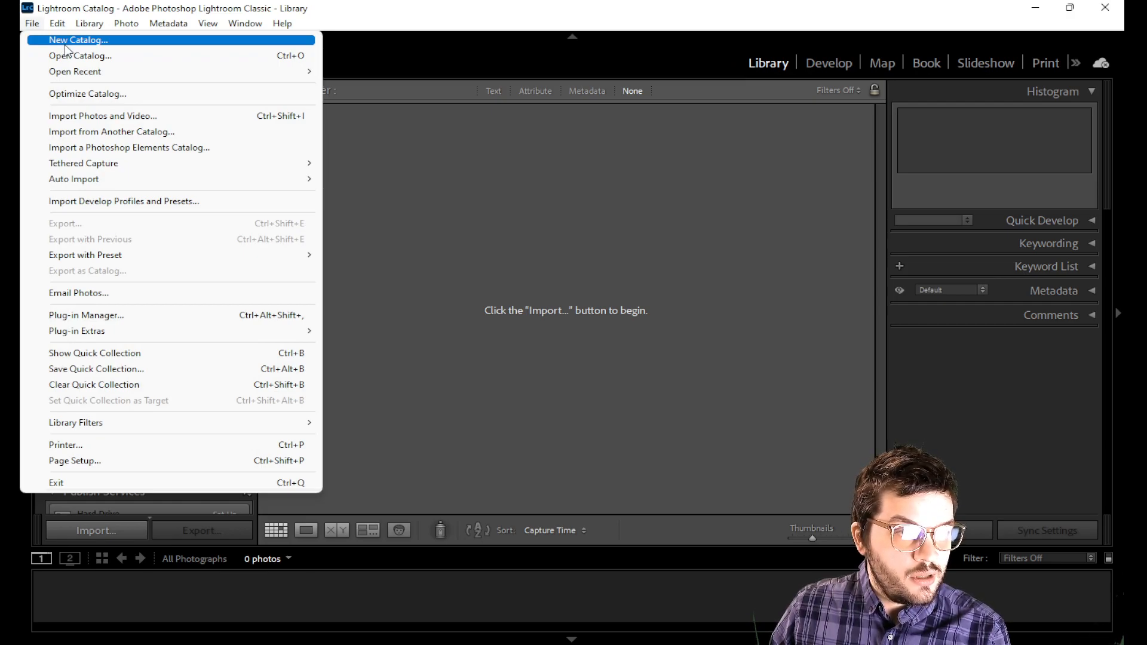
mouse_move(61, 76)
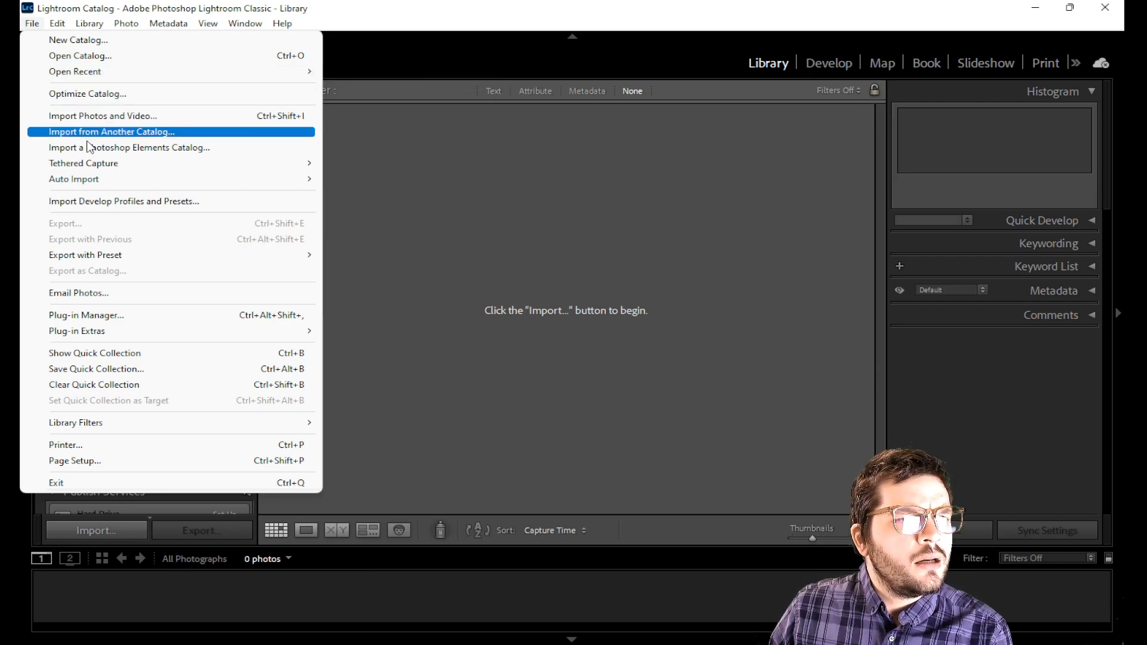
mouse_move(91, 181)
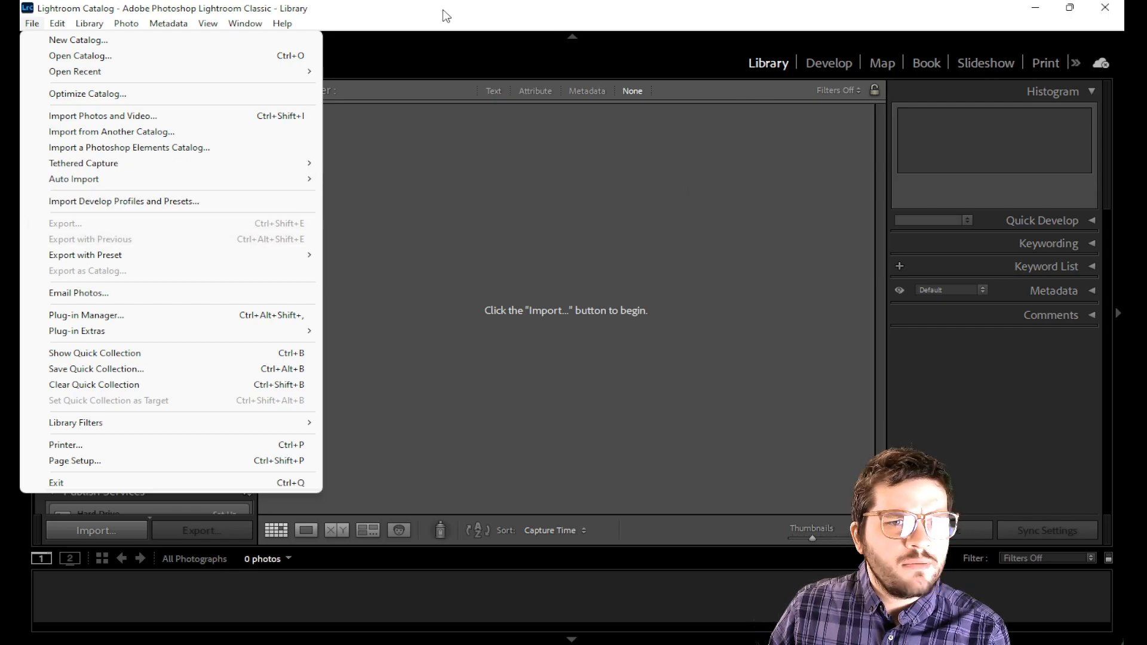
click(462, 9)
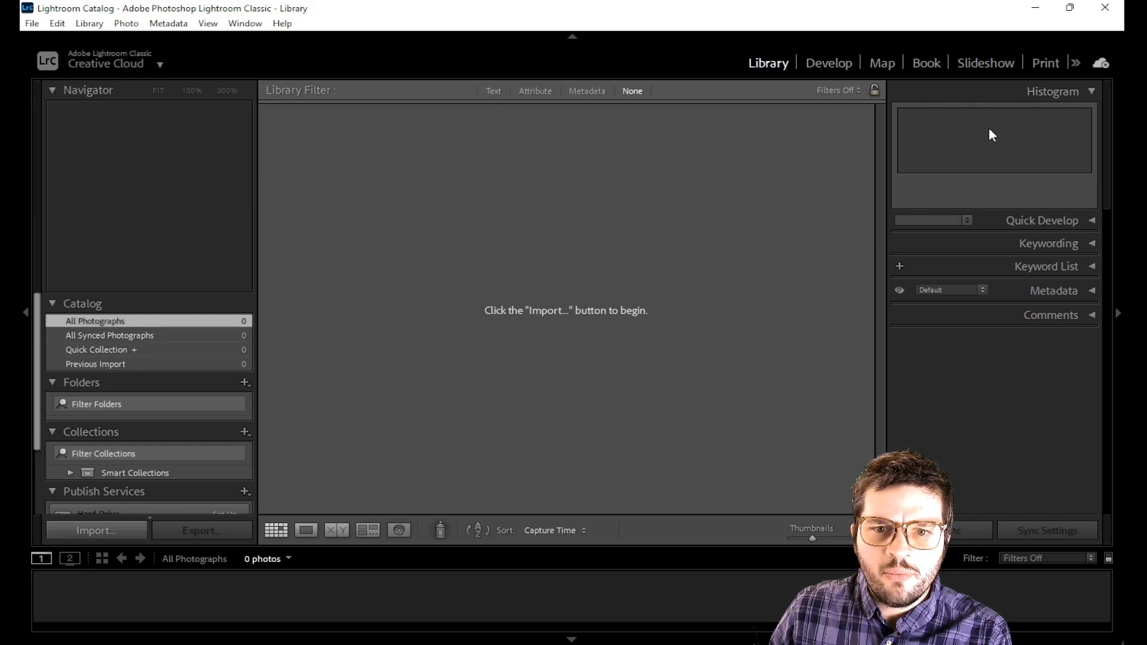
Step: Examine the Quick Develop, Keywording and Keyword List sections, including the available keyword tag modes
click(1092, 220)
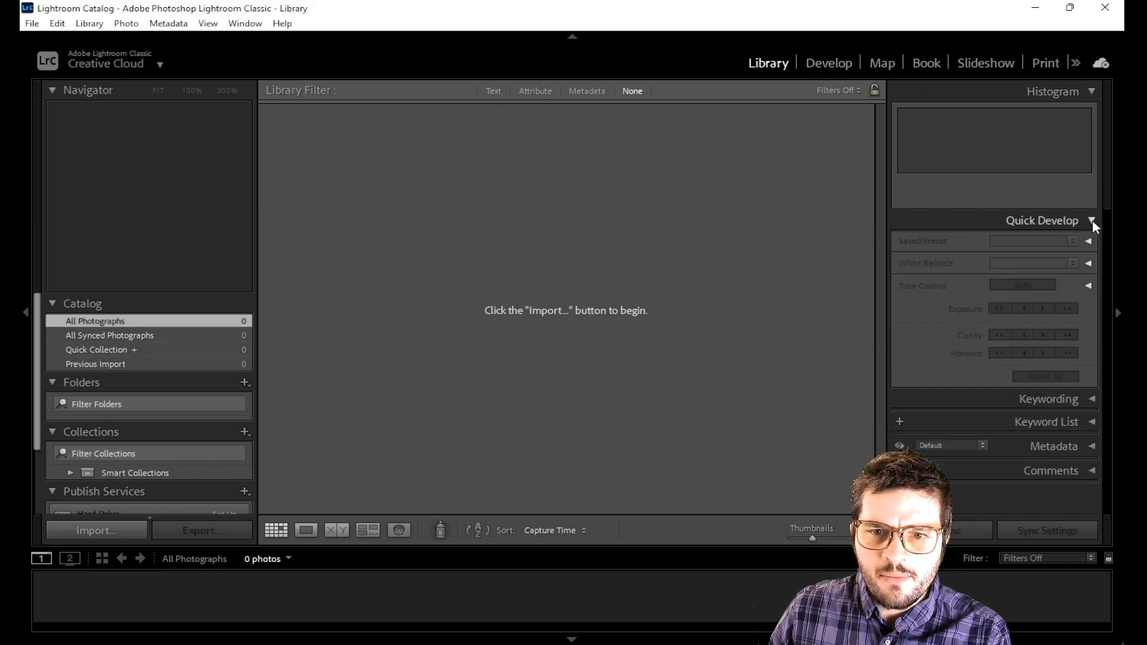
click(1093, 221)
click(1090, 245)
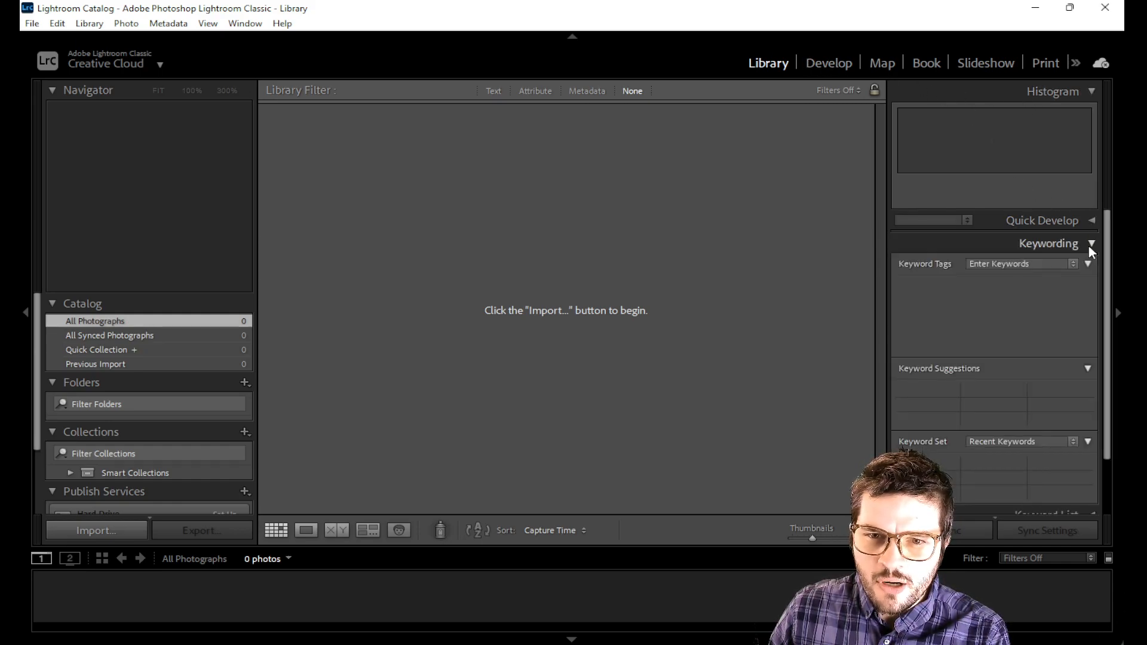
click(1090, 245)
click(1091, 265)
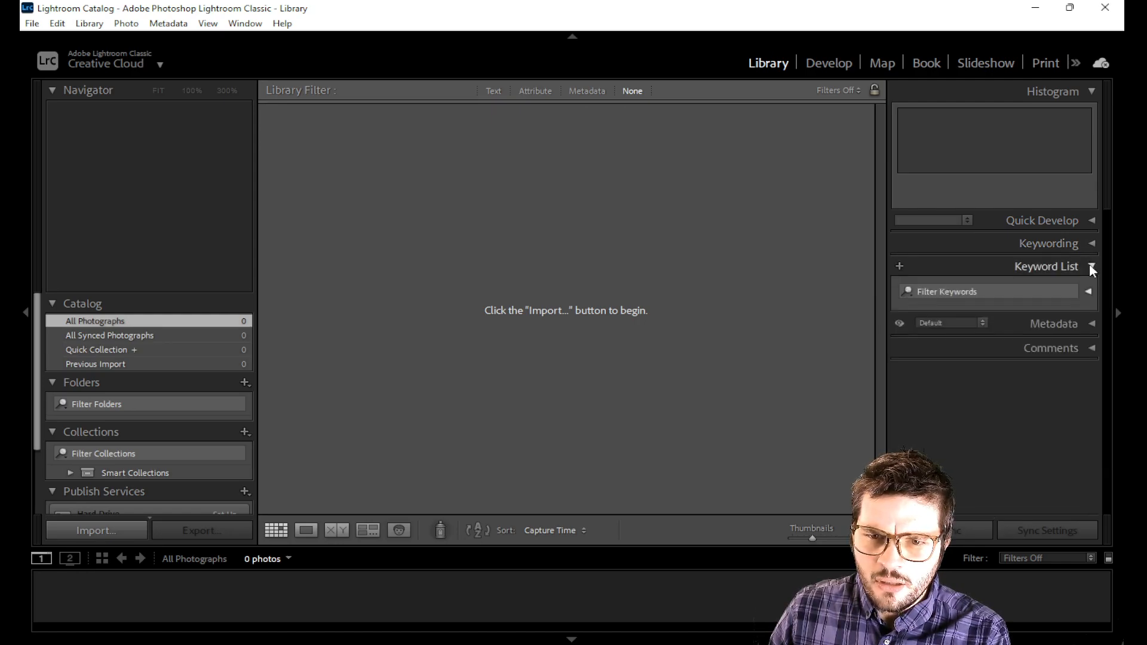
click(1090, 265)
click(1094, 245)
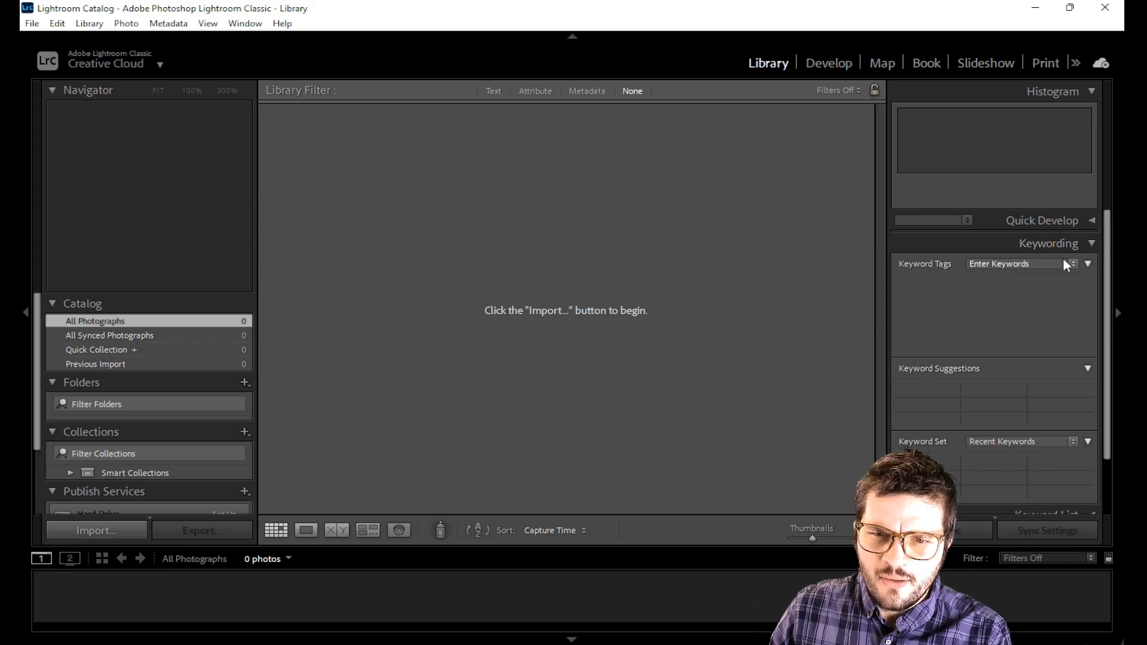
click(1073, 264)
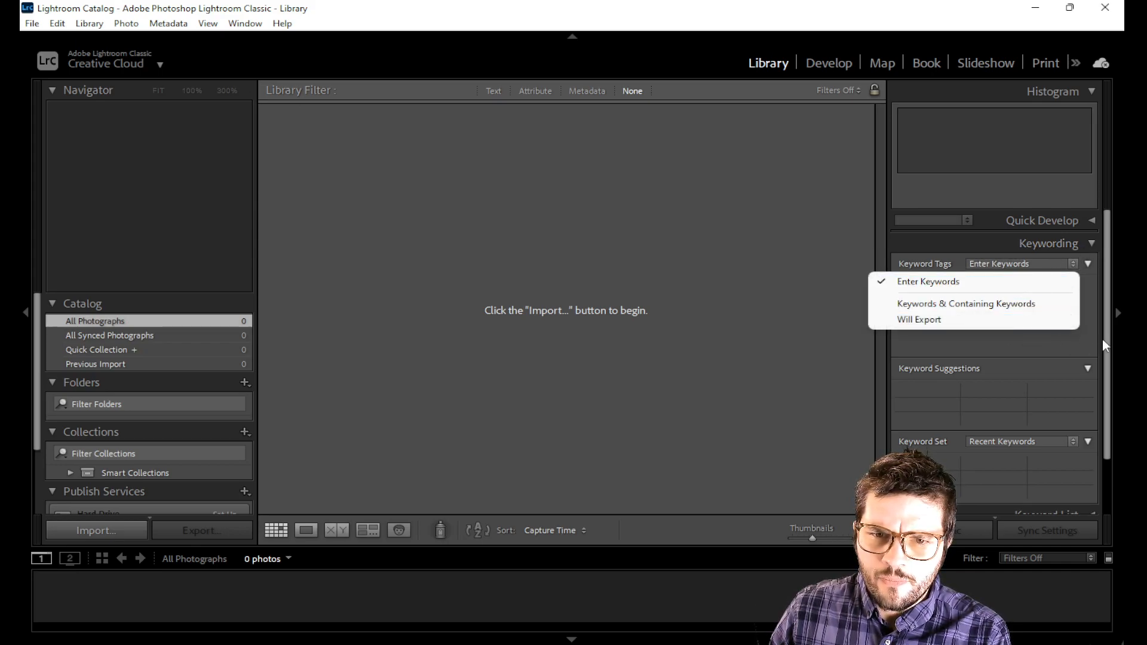
click(1098, 308)
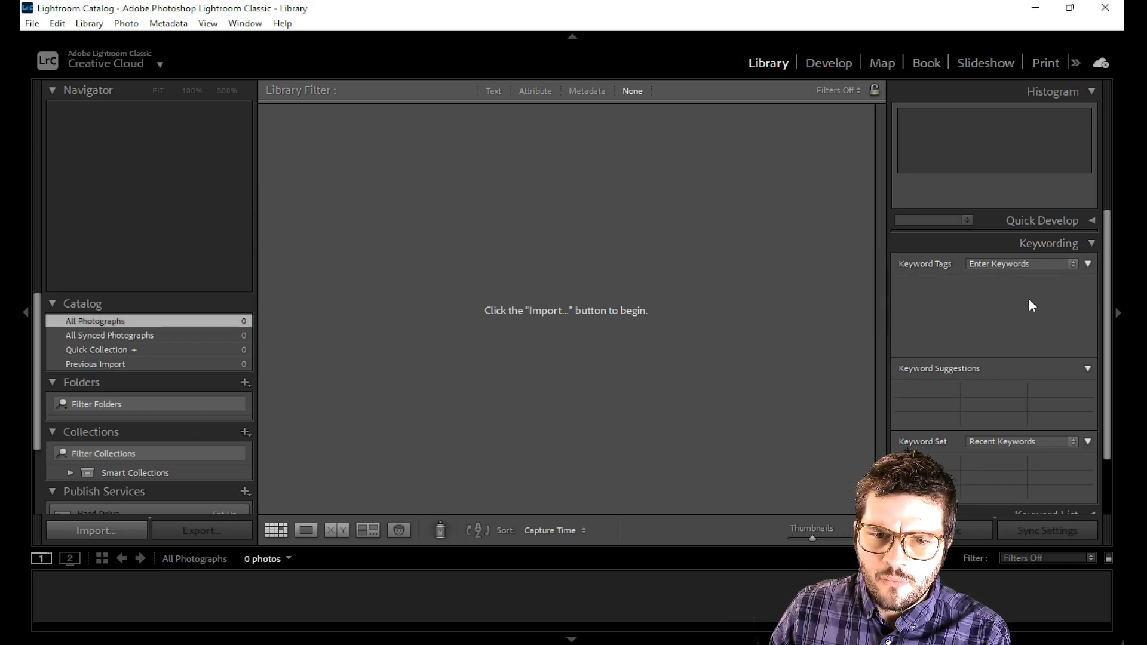
scroll(1033, 306, down, 1)
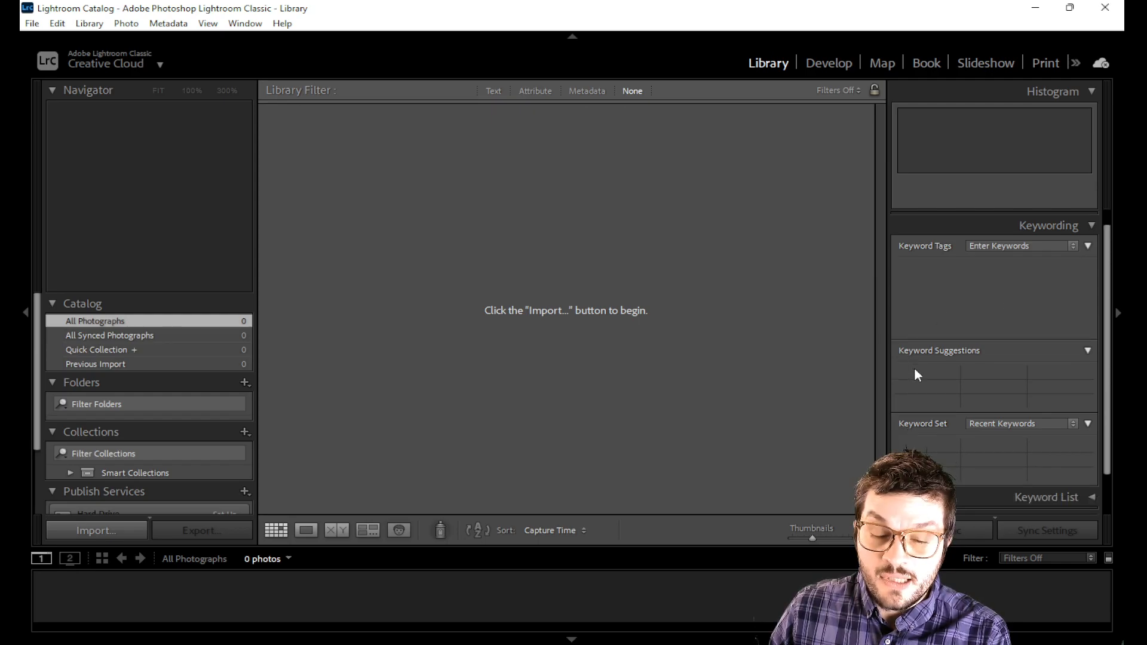
scroll(915, 368, down, 3)
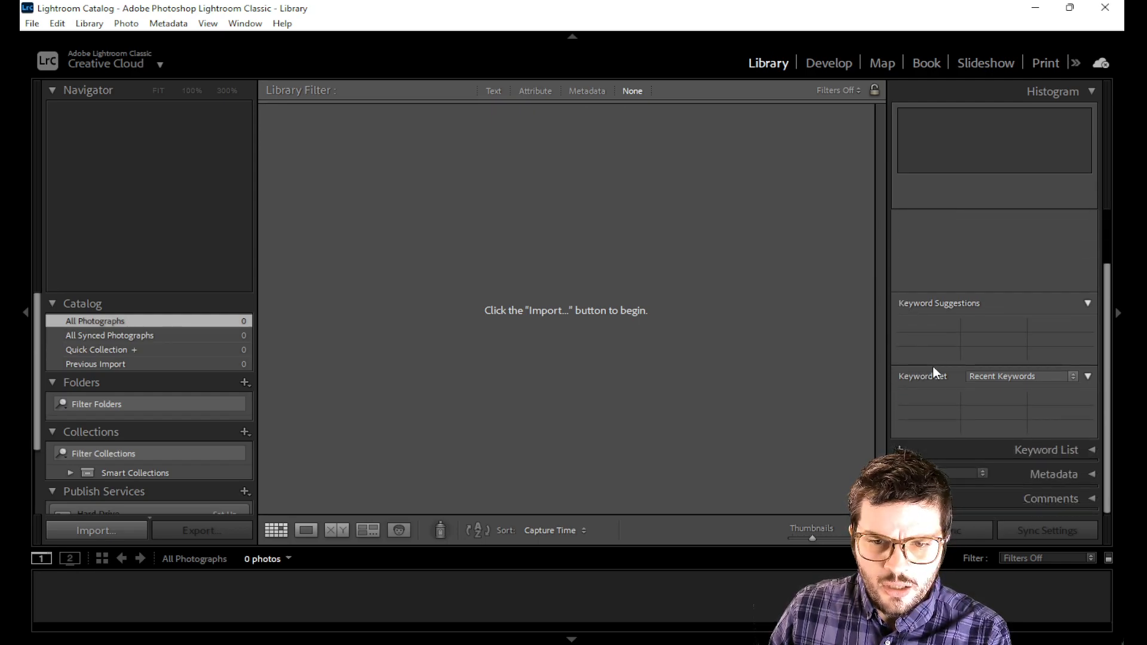
Step: Examine the Metadata and Comments sections, and collapse the Keywording section
click(1092, 475)
scroll(1011, 329, down, 1)
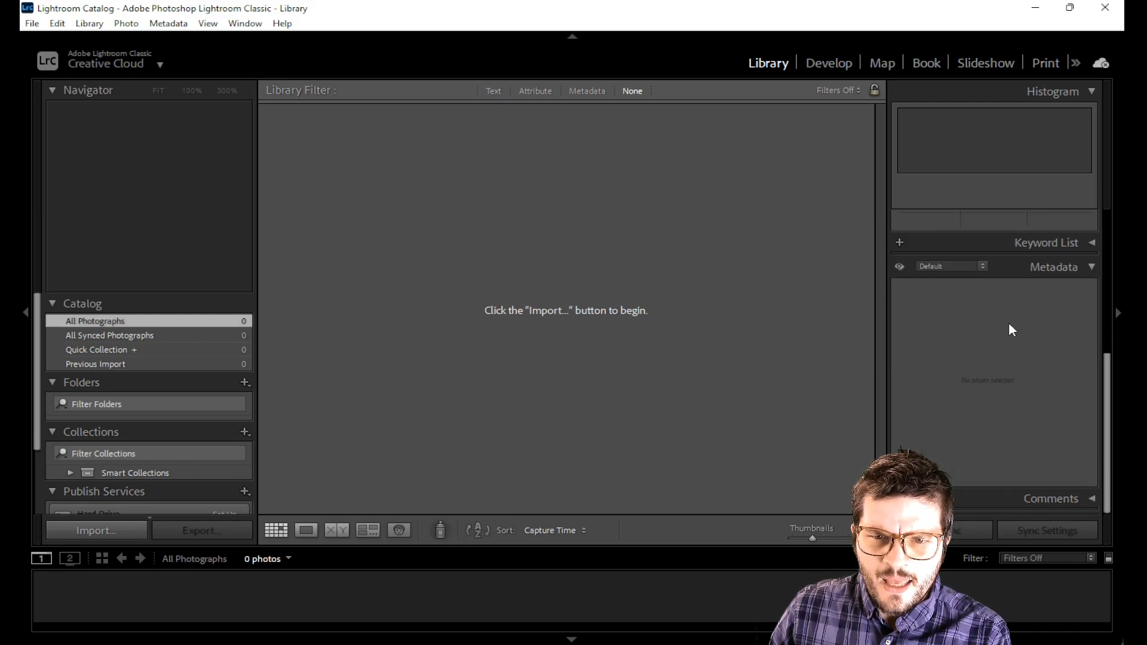
click(1093, 267)
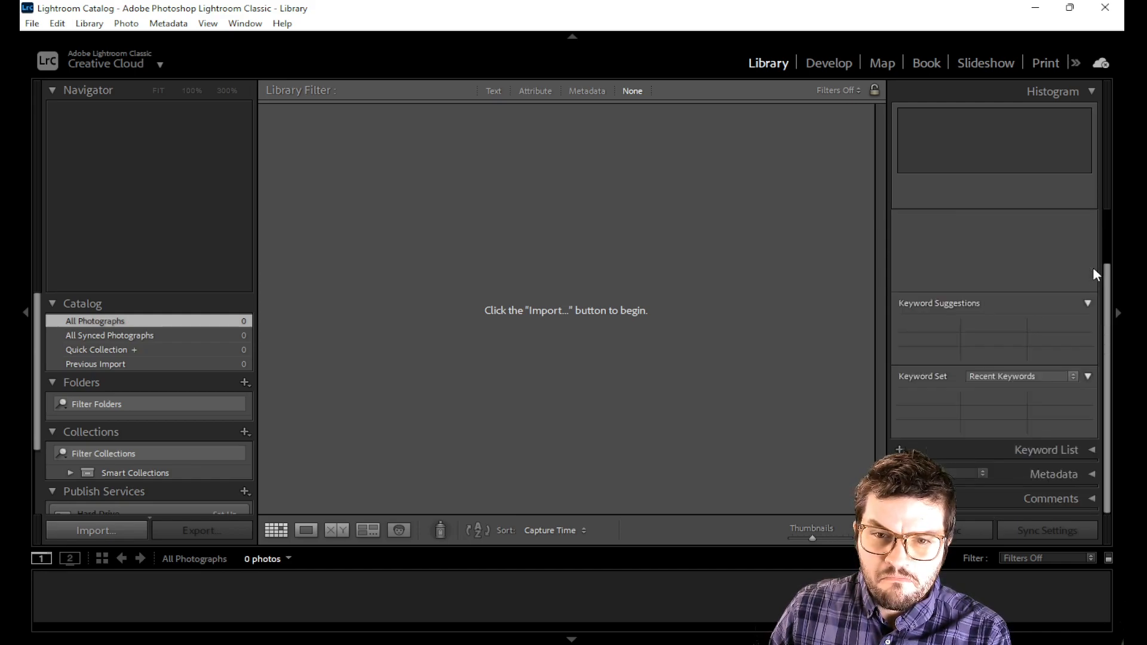
click(1097, 500)
click(1091, 429)
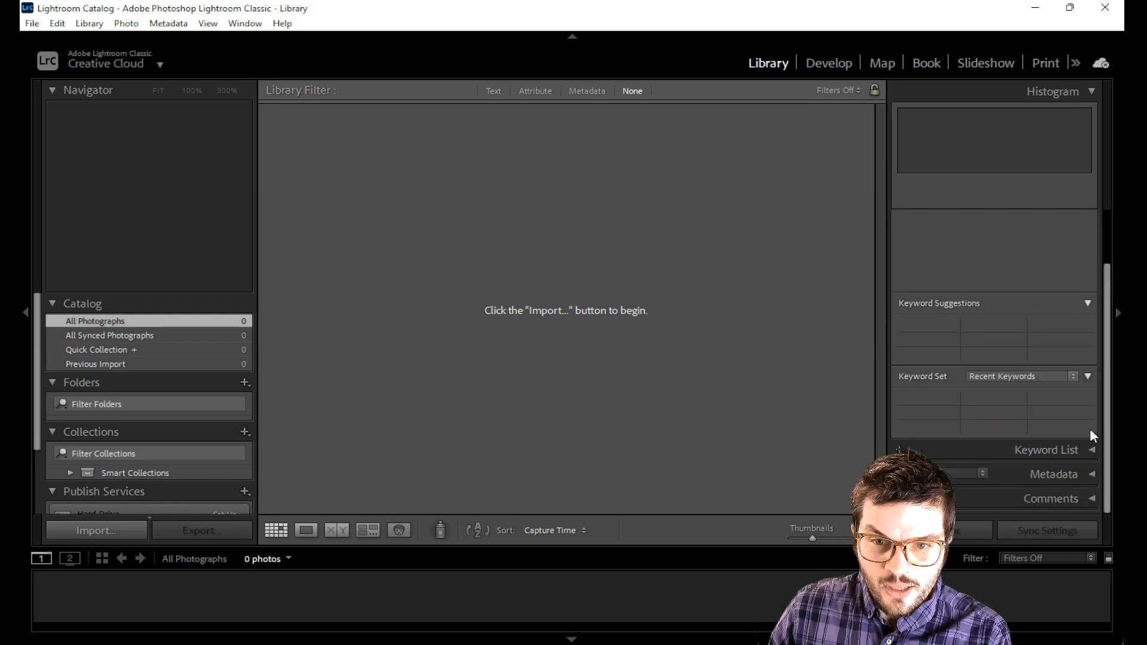
scroll(1083, 439, up, 3)
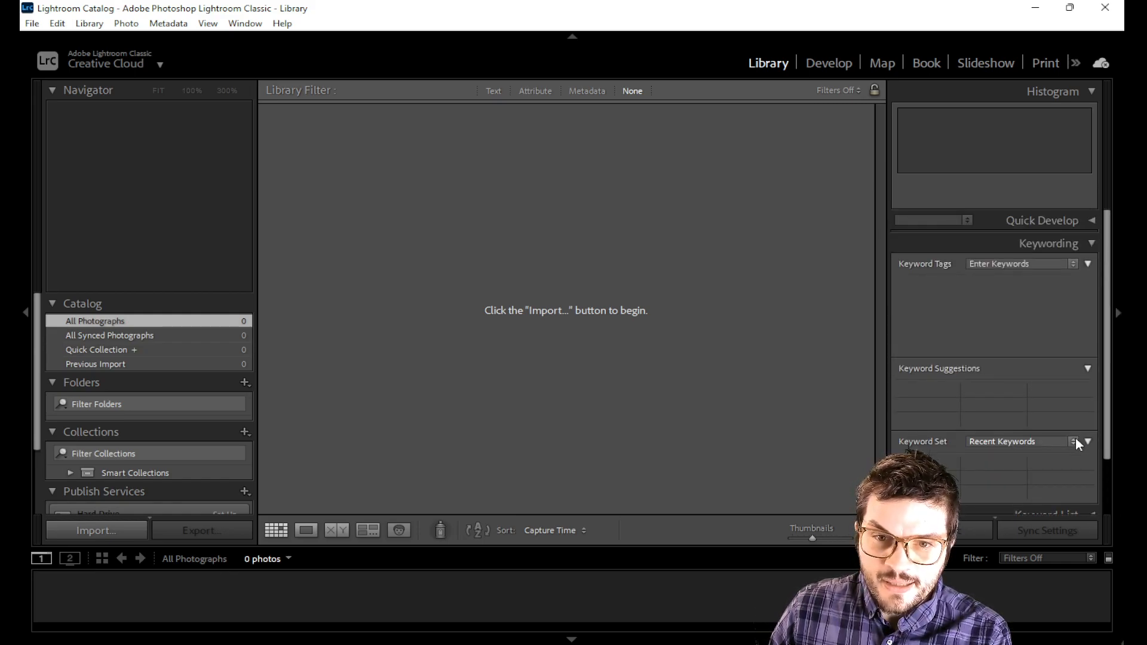
click(1091, 243)
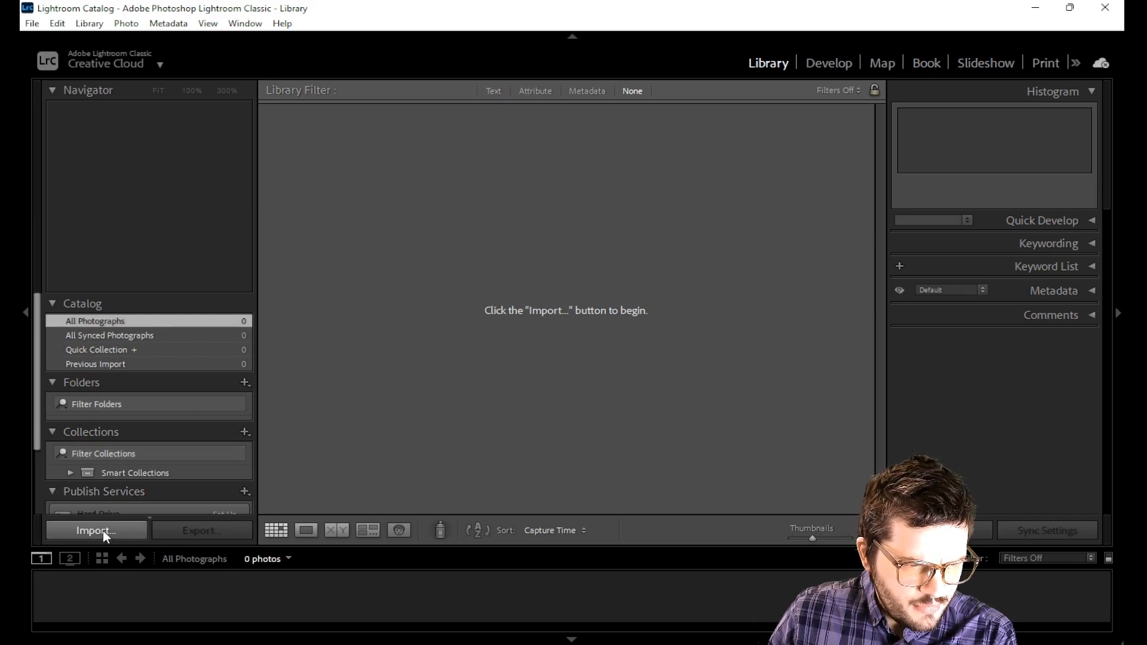
scroll(152, 407, down, 3)
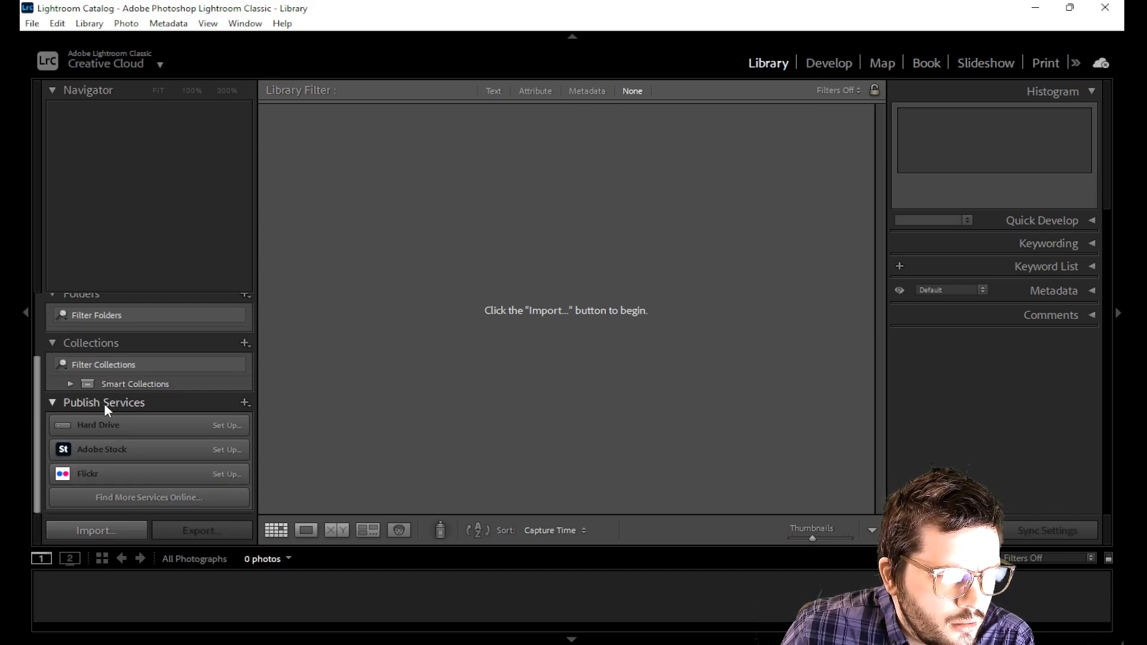
scroll(104, 403, up, 3)
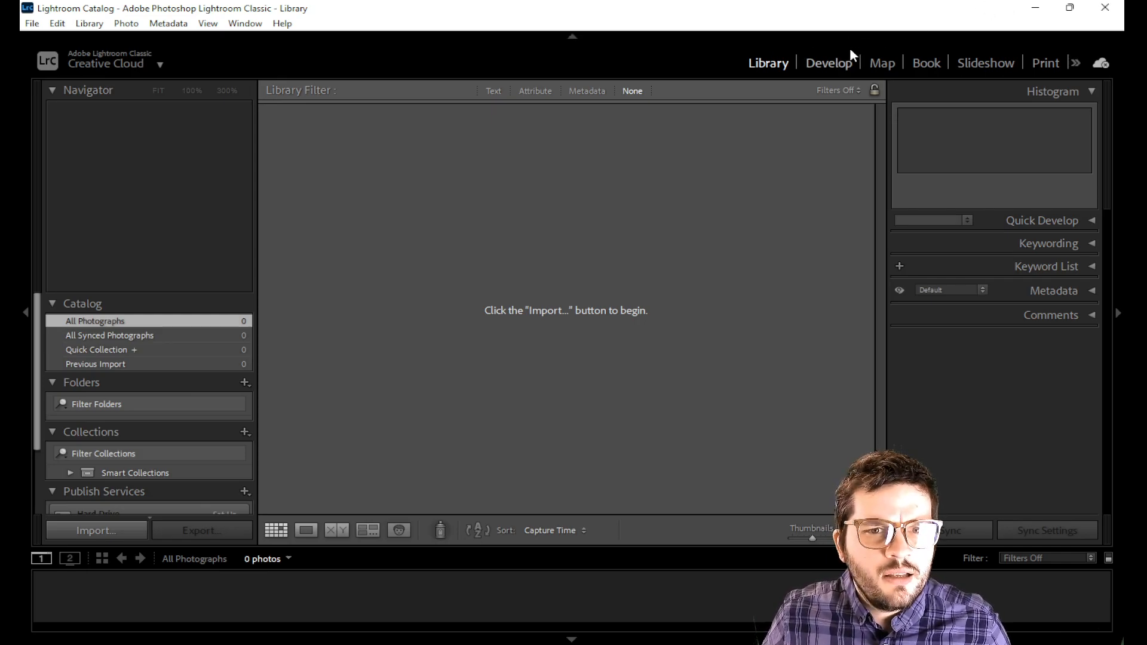
click(29, 24)
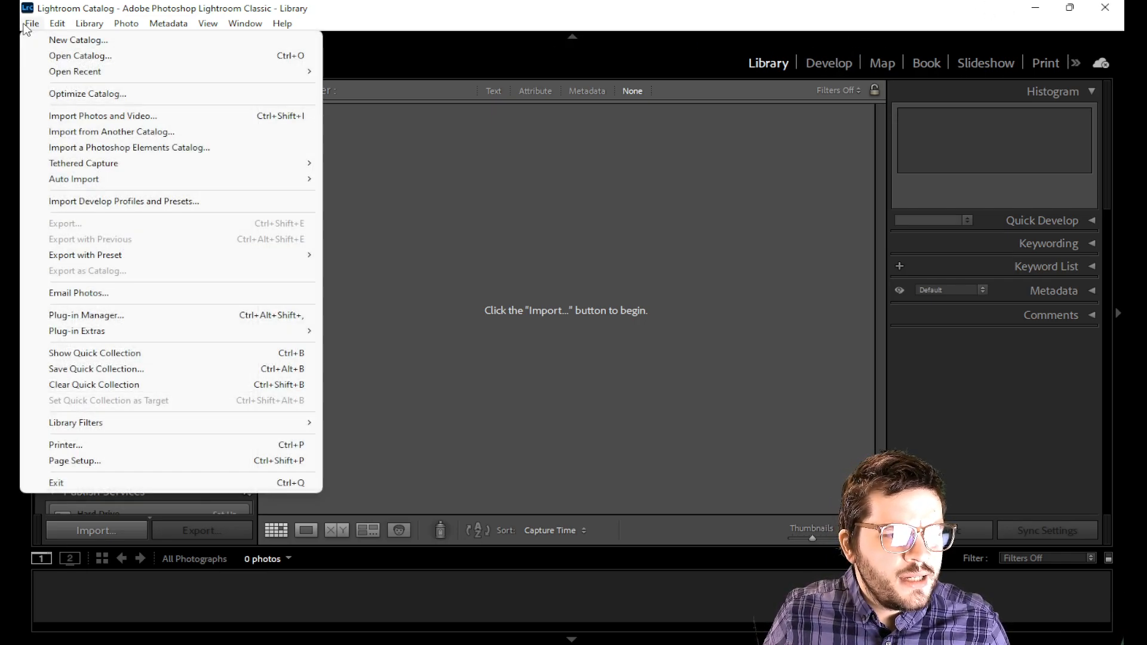
click(27, 24)
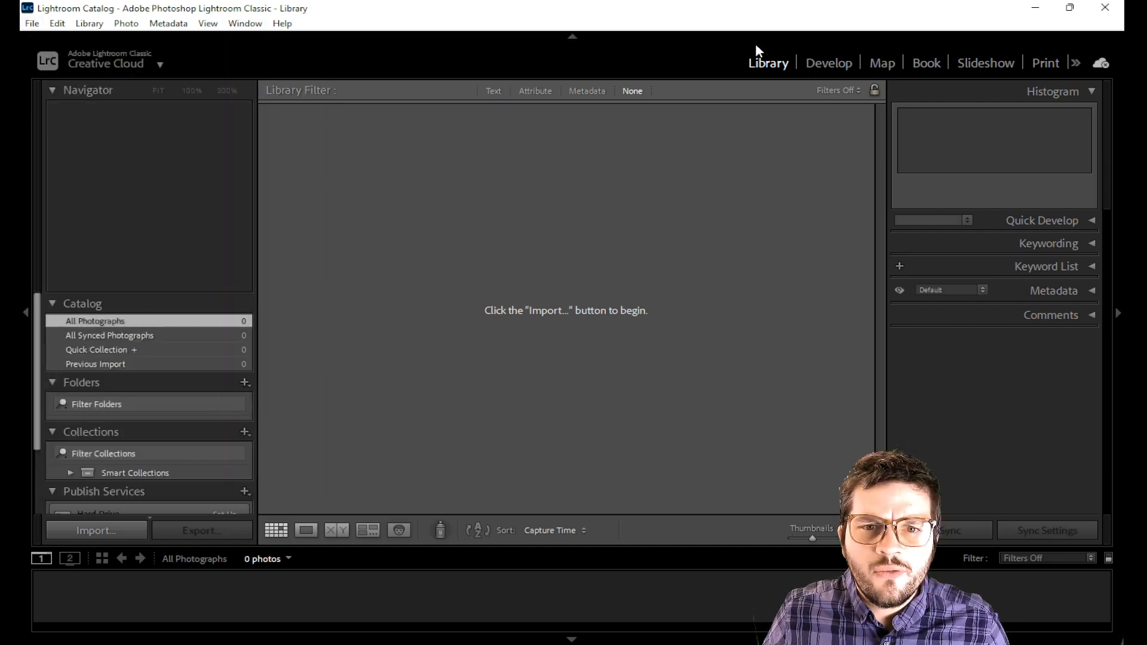
Step: Compare the Develop and Library modules by switching between them, finishing in the Library module
click(828, 65)
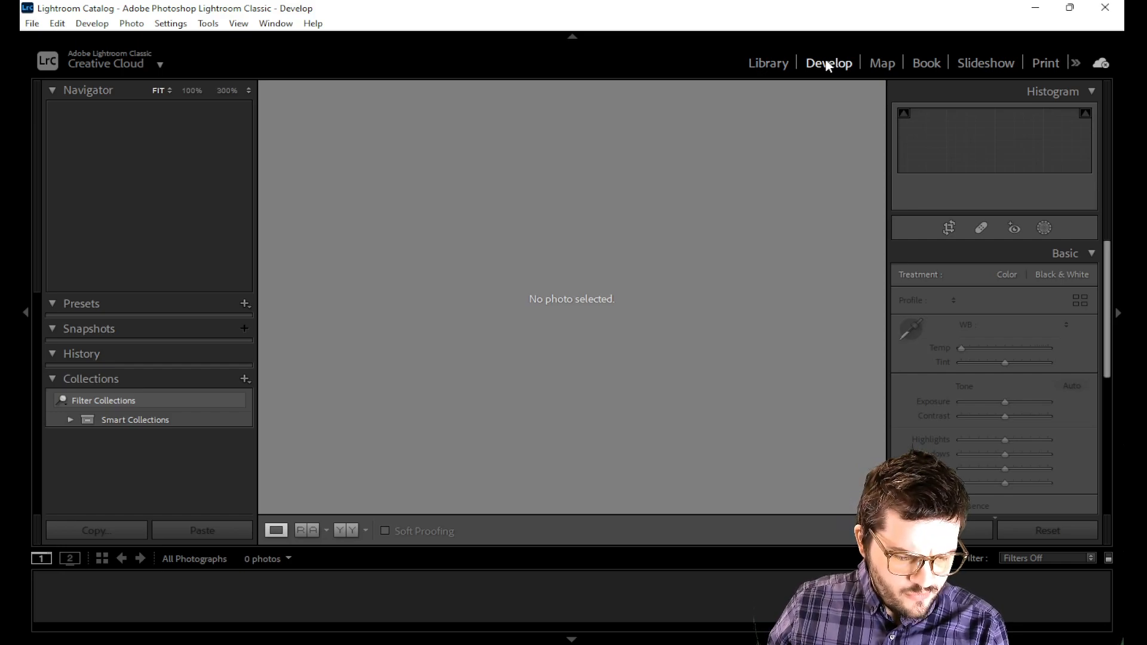
click(774, 65)
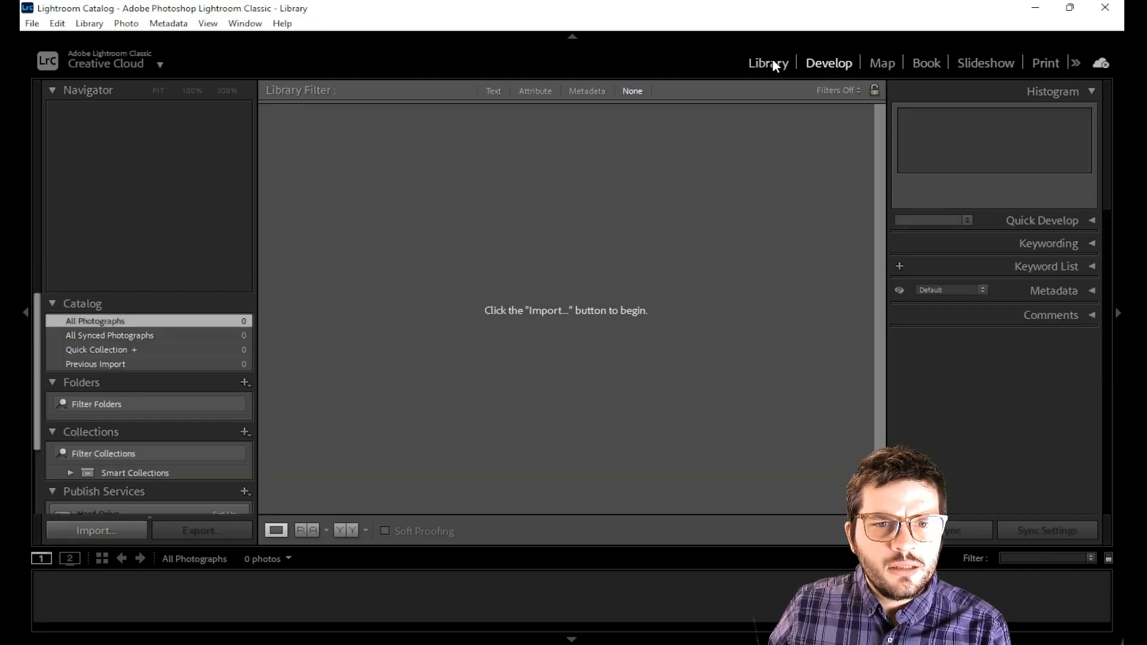
click(844, 64)
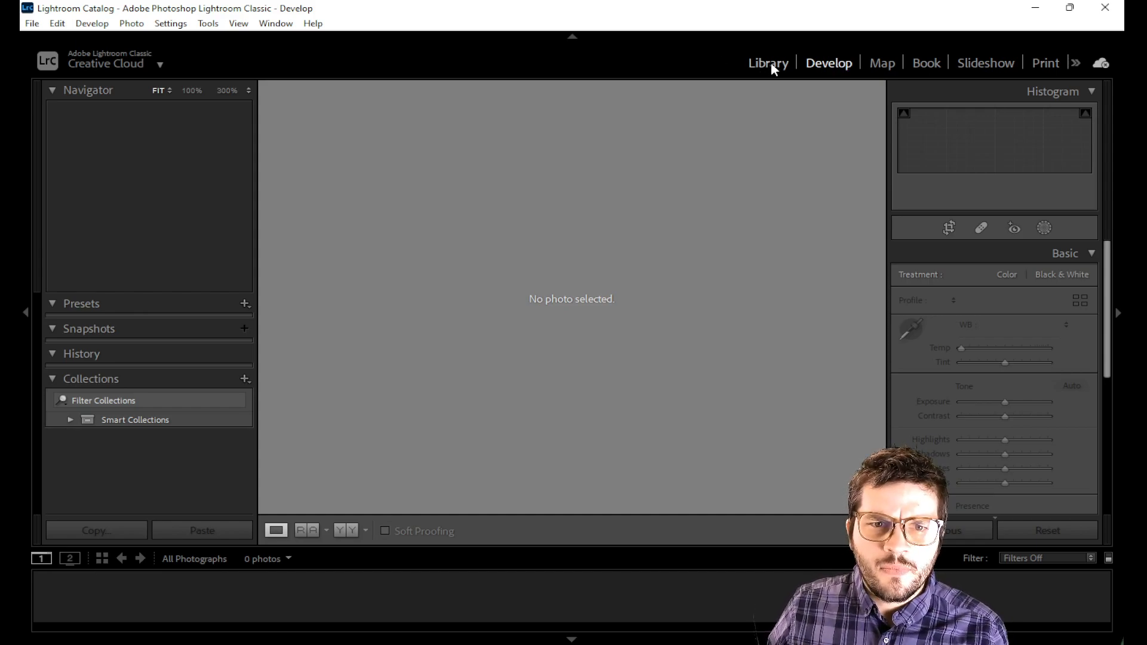
click(770, 63)
click(828, 62)
click(782, 62)
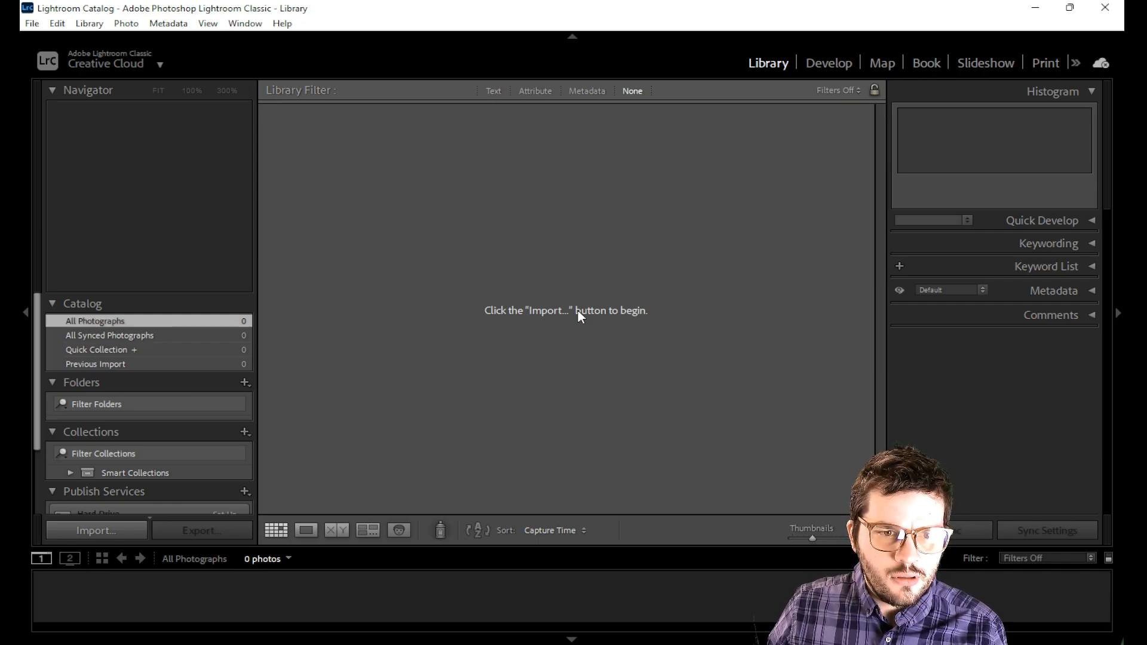
Step: Start a photo and video import and select the user's Documents folder as the source
click(32, 23)
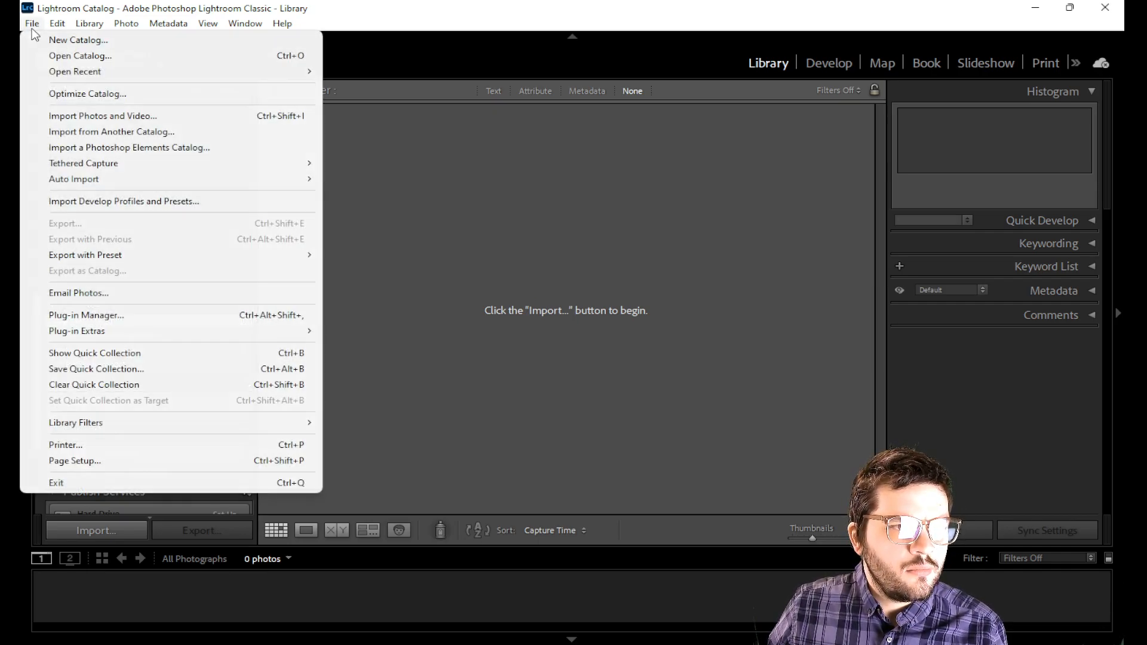
click(84, 119)
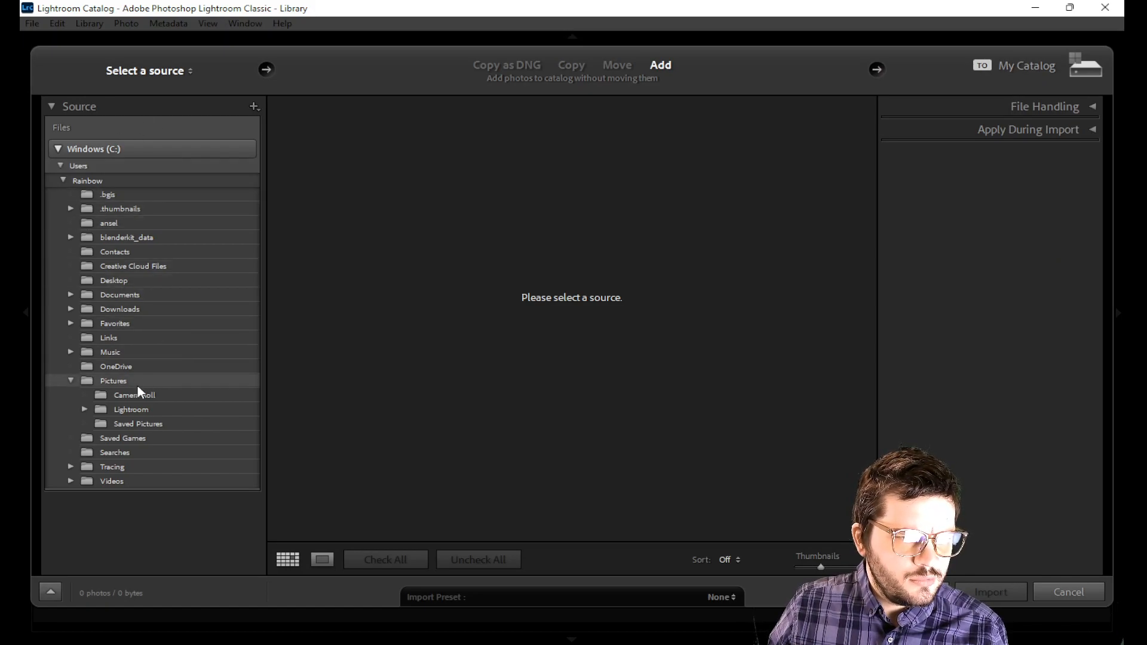
click(113, 382)
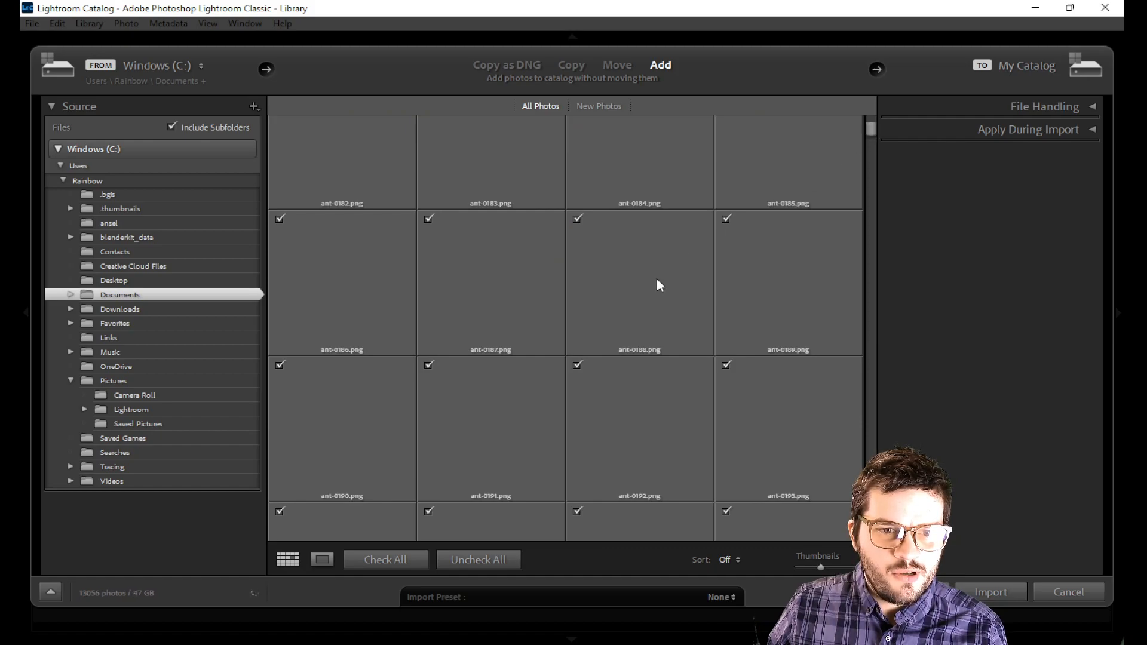
Step: Browse the photo thumbnails from the Documents folder to review which images are available for import
drag(871, 131, 871, 119)
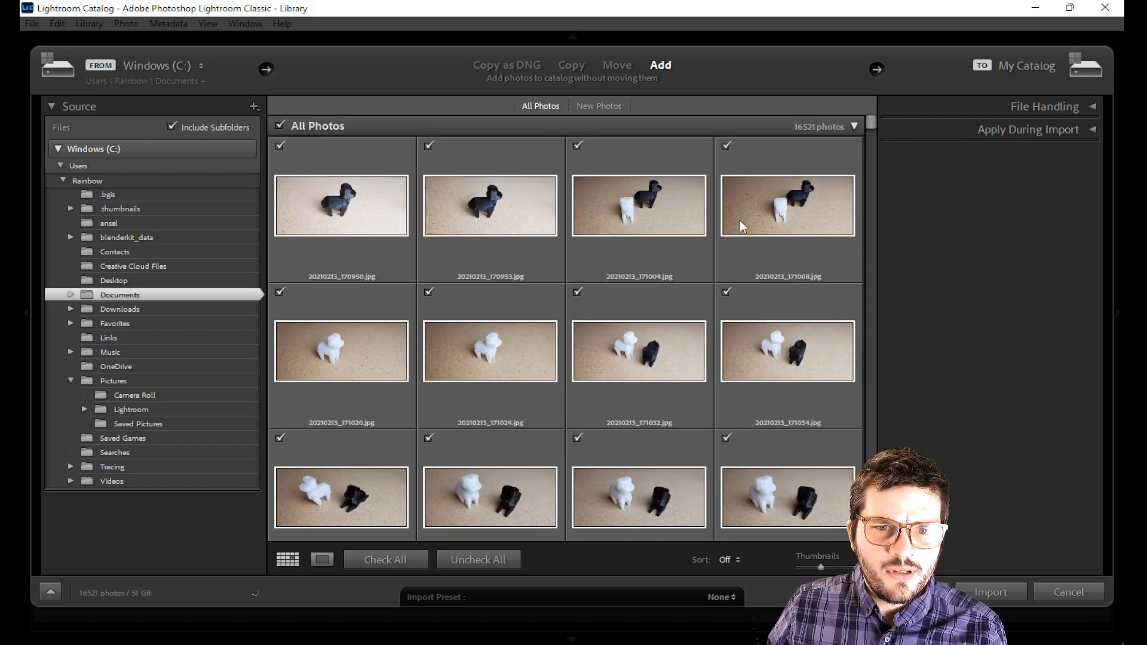
scroll(629, 345, down, 3)
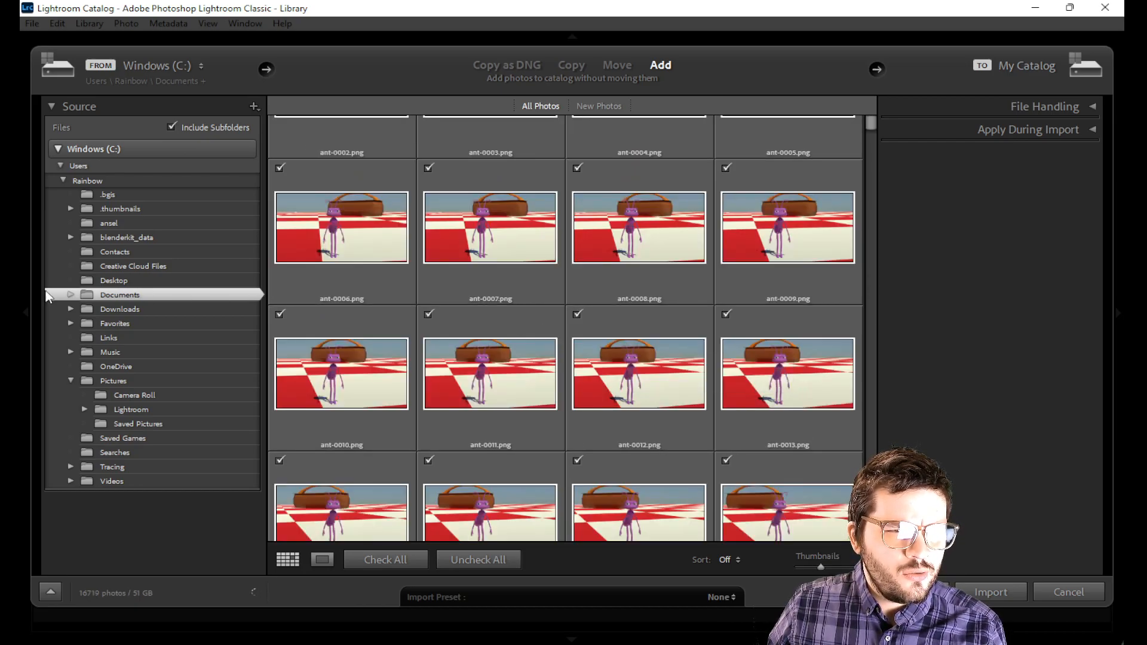
scroll(779, 157, up, 3)
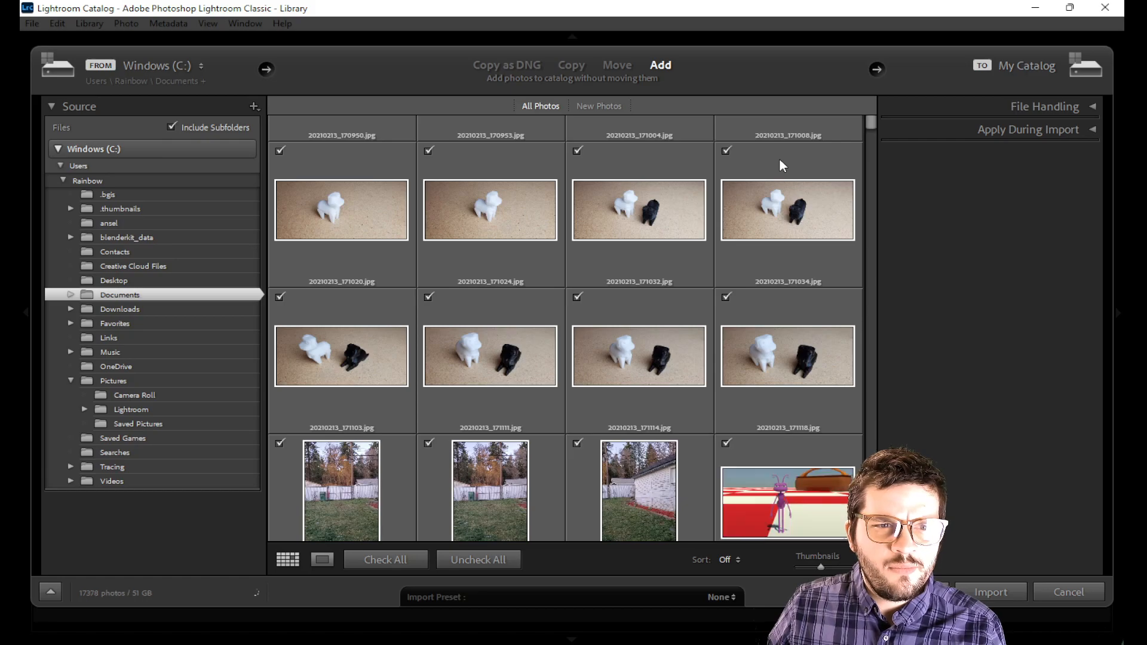
scroll(762, 184, up, 1)
scroll(762, 184, down, 3)
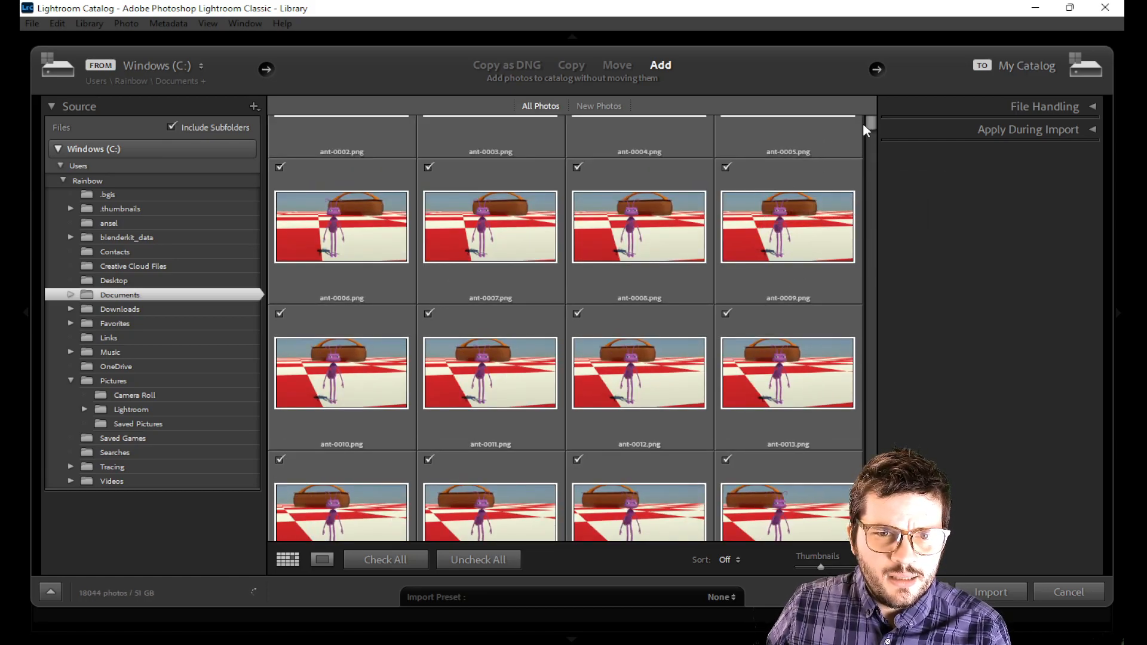
drag(868, 123, 873, 154)
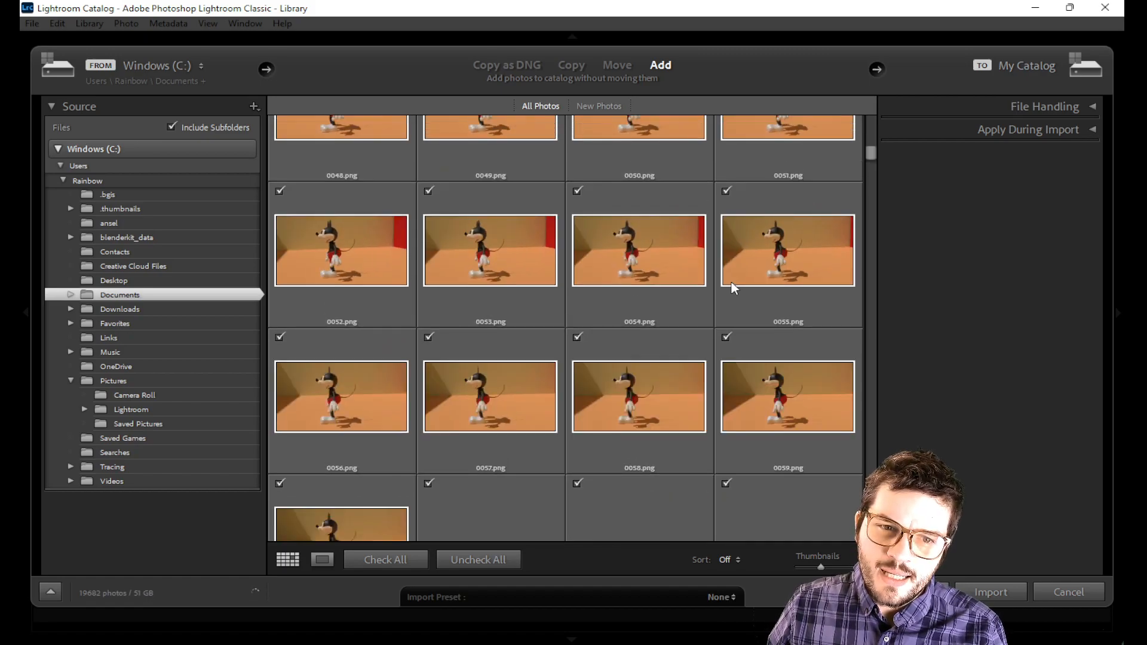
drag(871, 160, 865, 241)
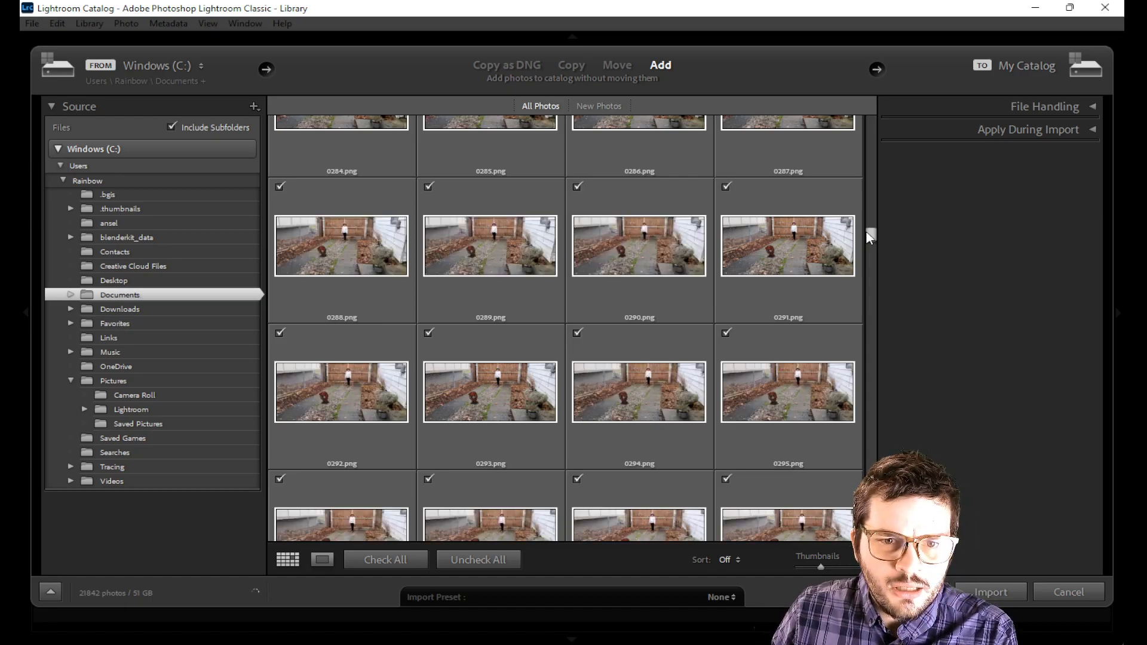
Step: Look further through the Documents thumbnails and view CastleORIGpng-793.png enlarged in the import preview
drag(871, 236, 878, 295)
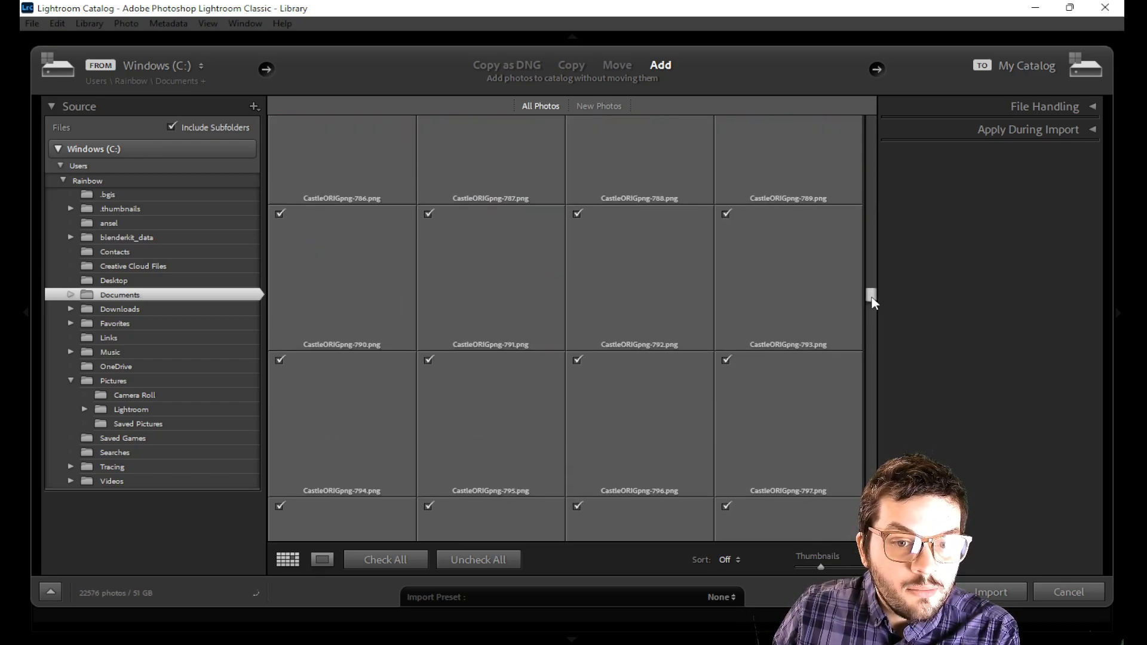
double_click(806, 301)
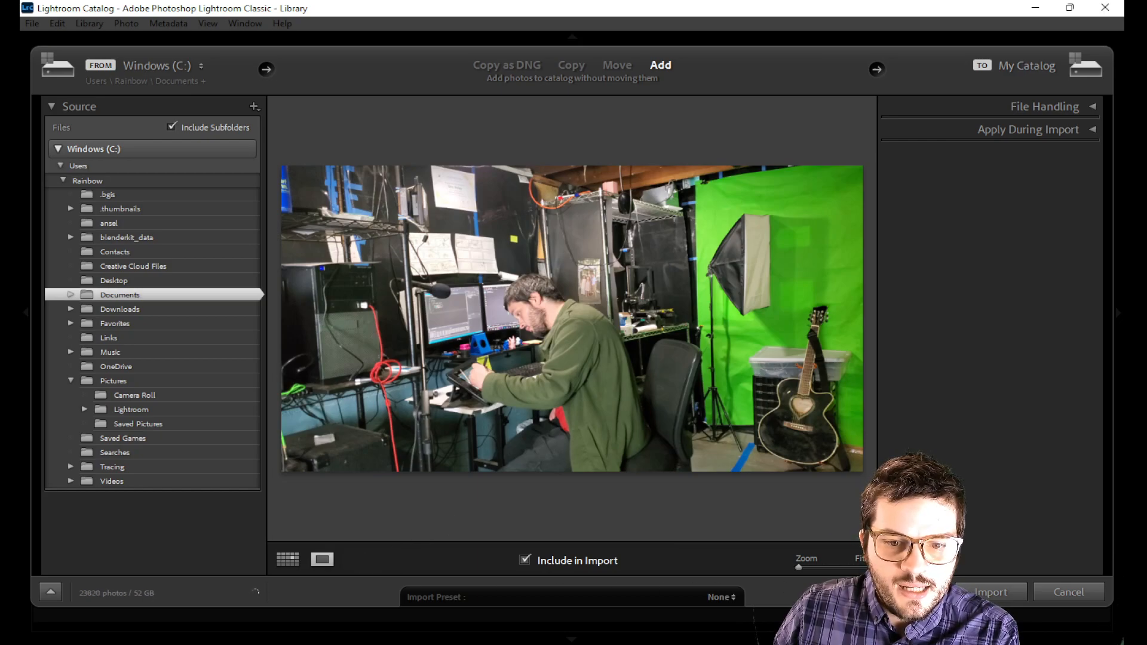
Step: Examine the File Handling and Apply During Import options, collapsing each section after viewing it
click(1059, 108)
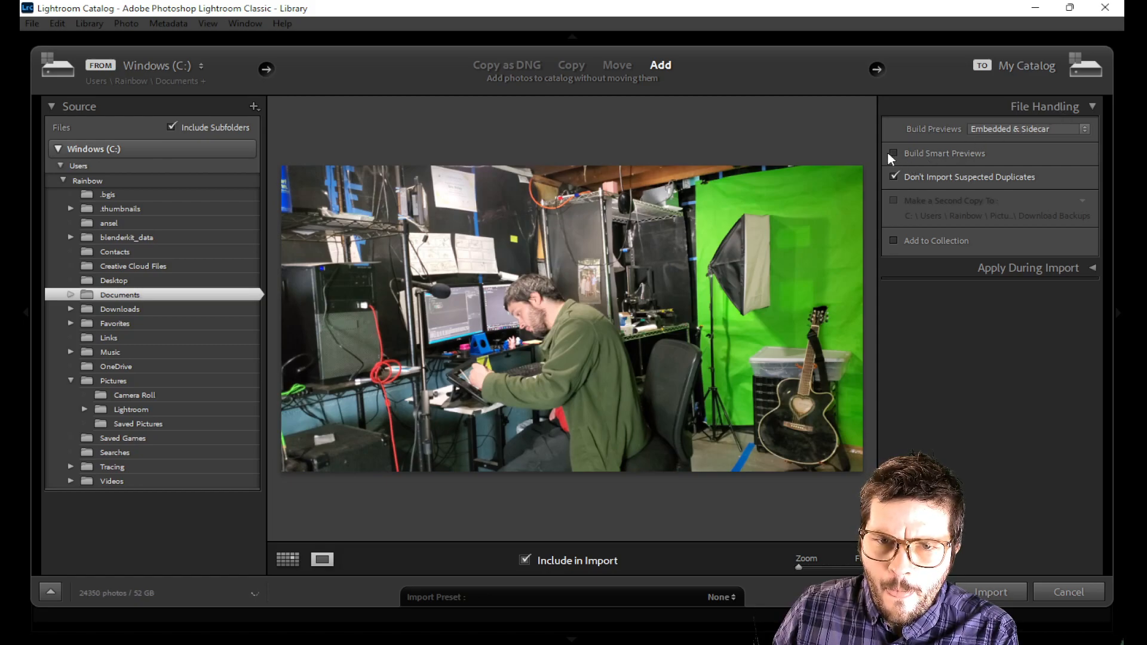
click(1076, 105)
click(1070, 133)
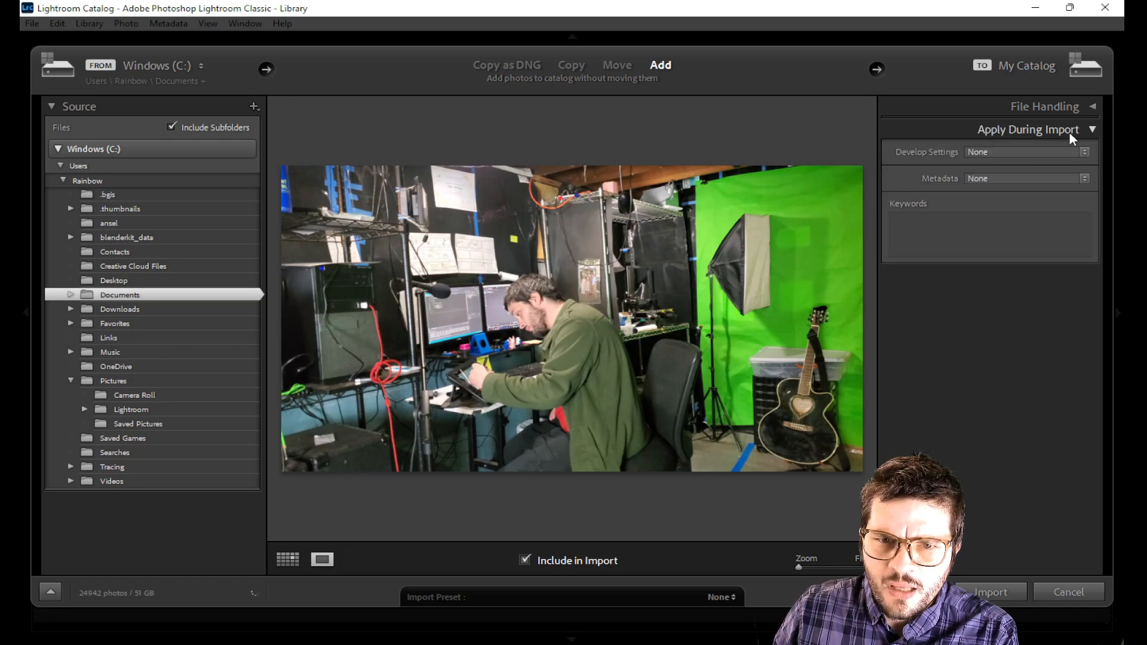
click(1069, 129)
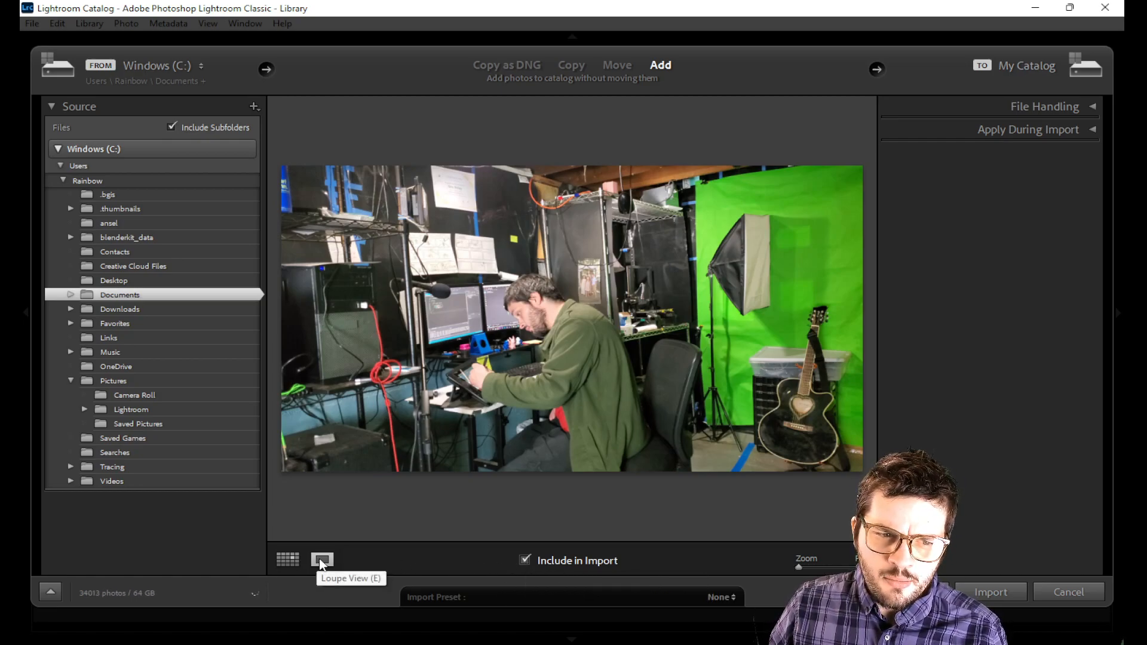
Step: Return to the thumbnail grid and go back to the first photos of the Documents folder
click(288, 560)
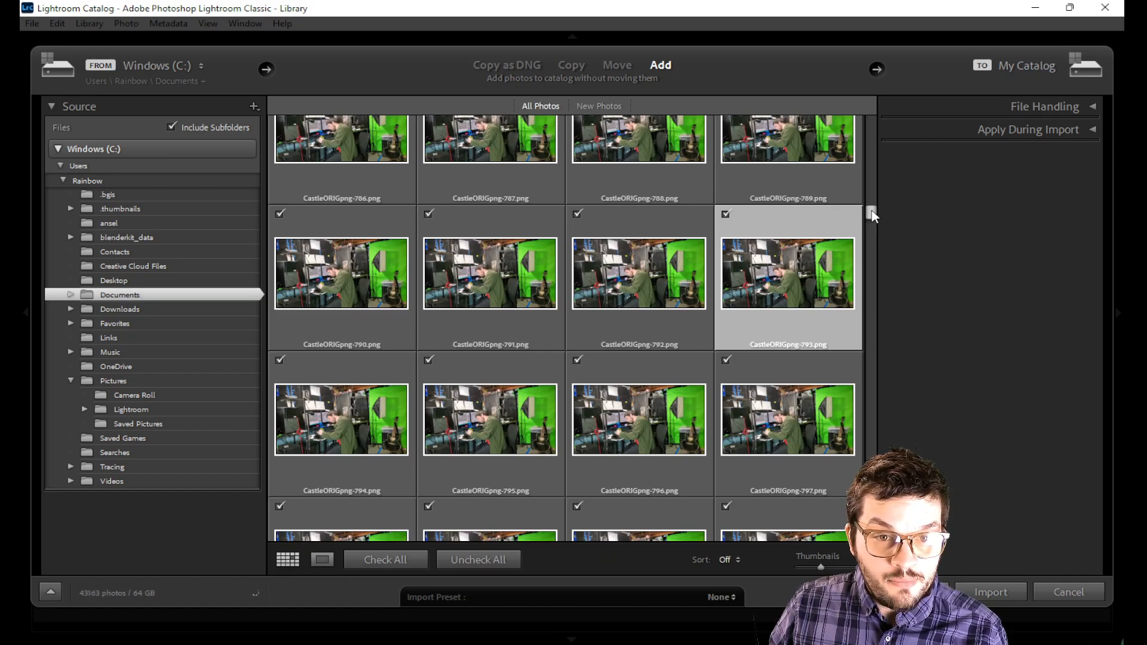
drag(873, 214, 877, 176)
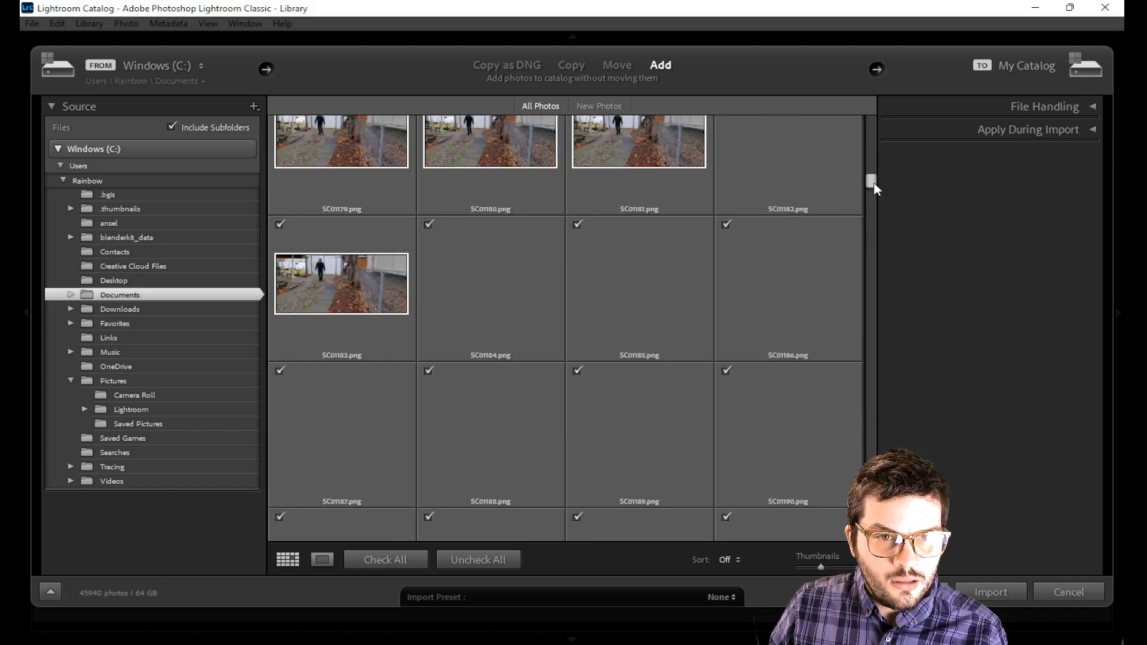
drag(873, 178, 892, 121)
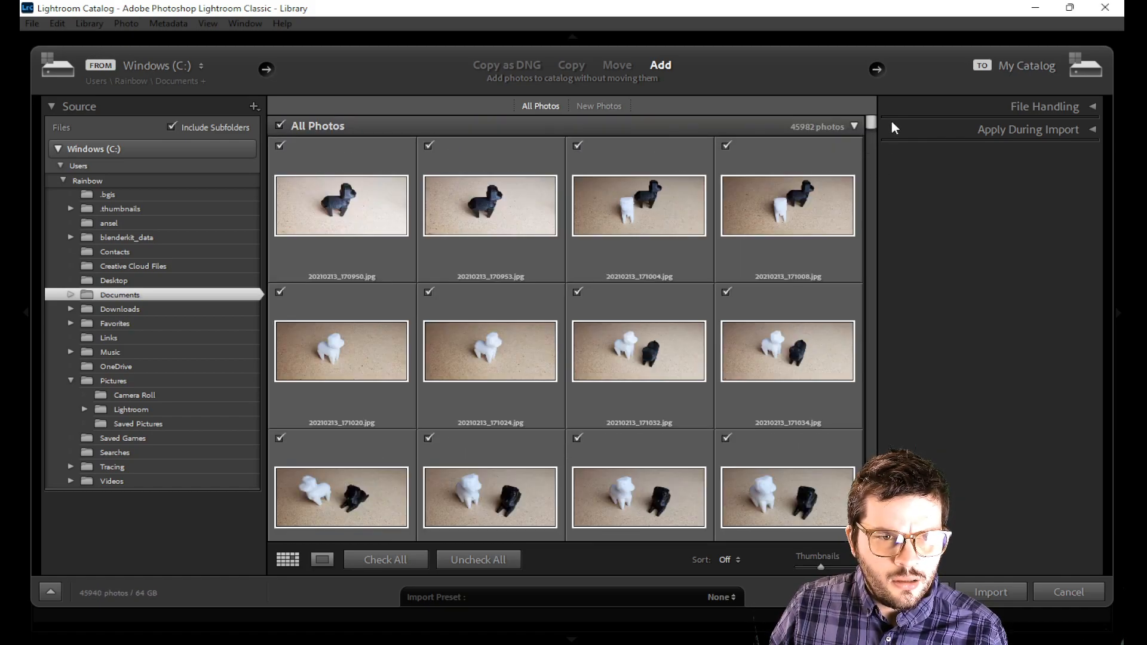
Step: Expand the Documents folder, select its AN2022 - Rainbow subfolder as the source, and browse the images it contains
click(70, 295)
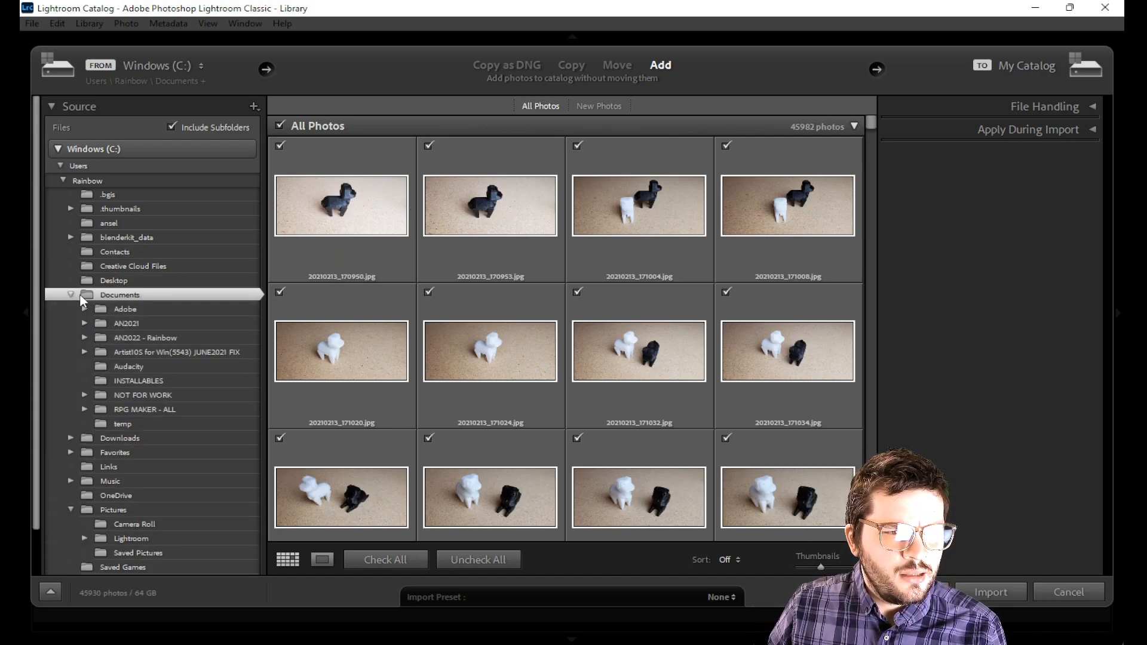
click(134, 335)
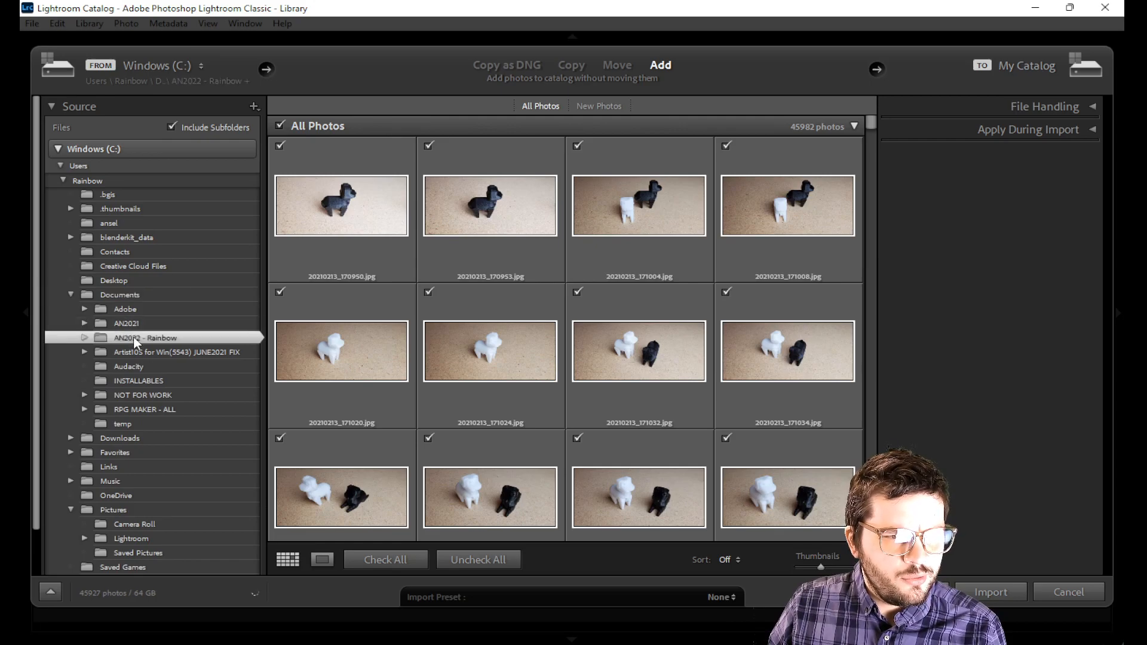
scroll(548, 337, down, 3)
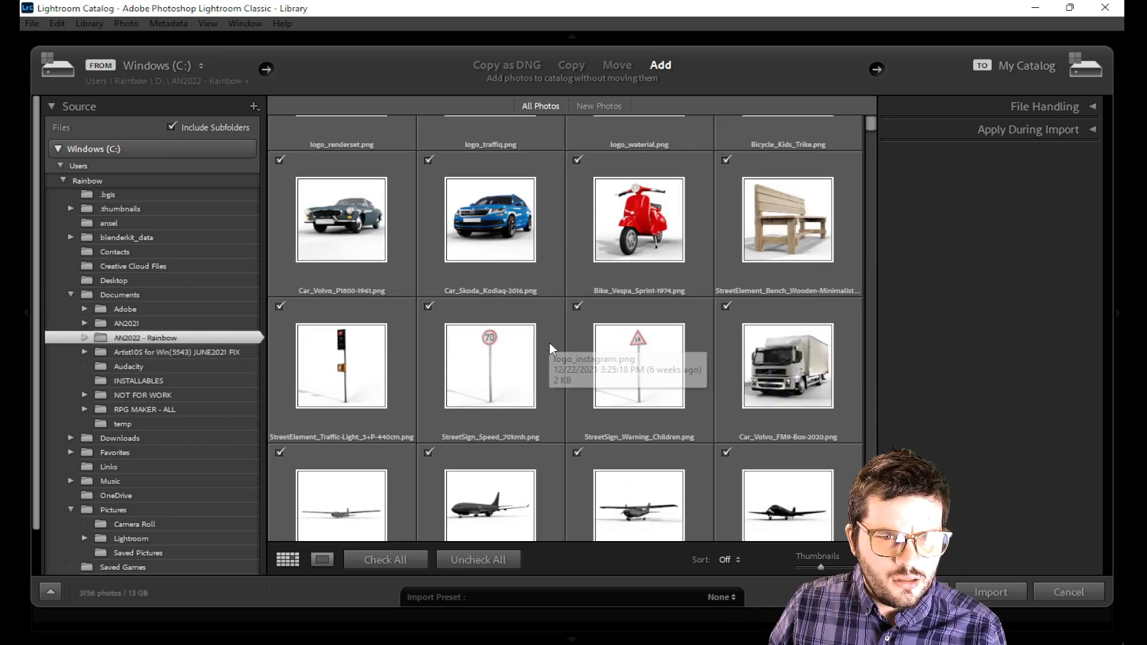
scroll(550, 349, down, 4)
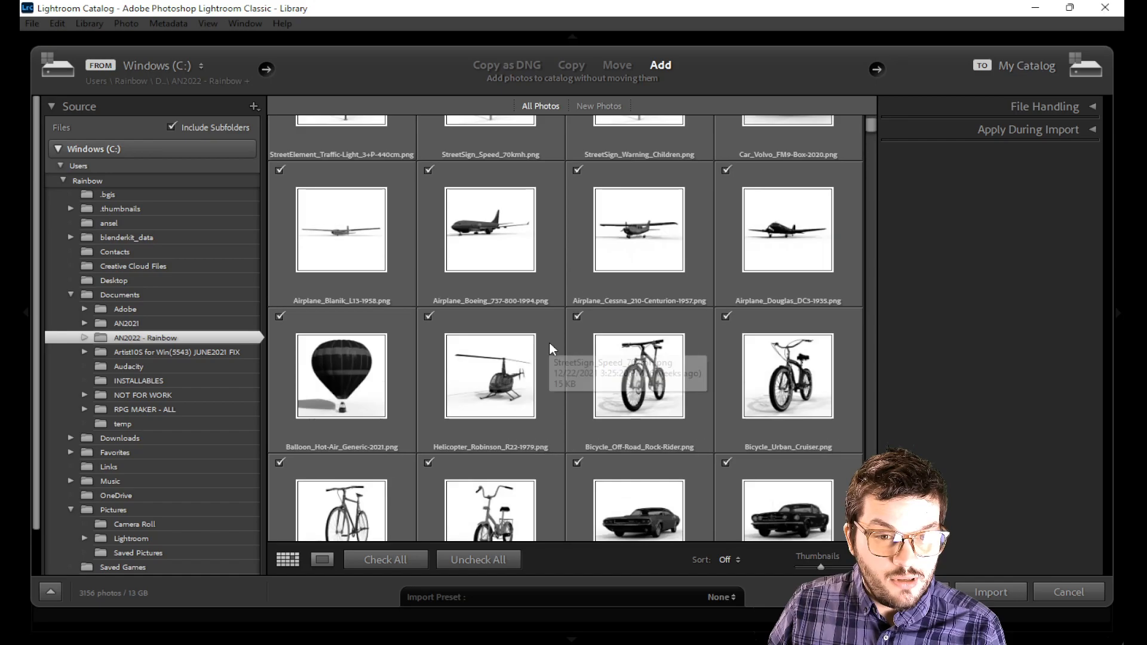
scroll(550, 349, down, 8)
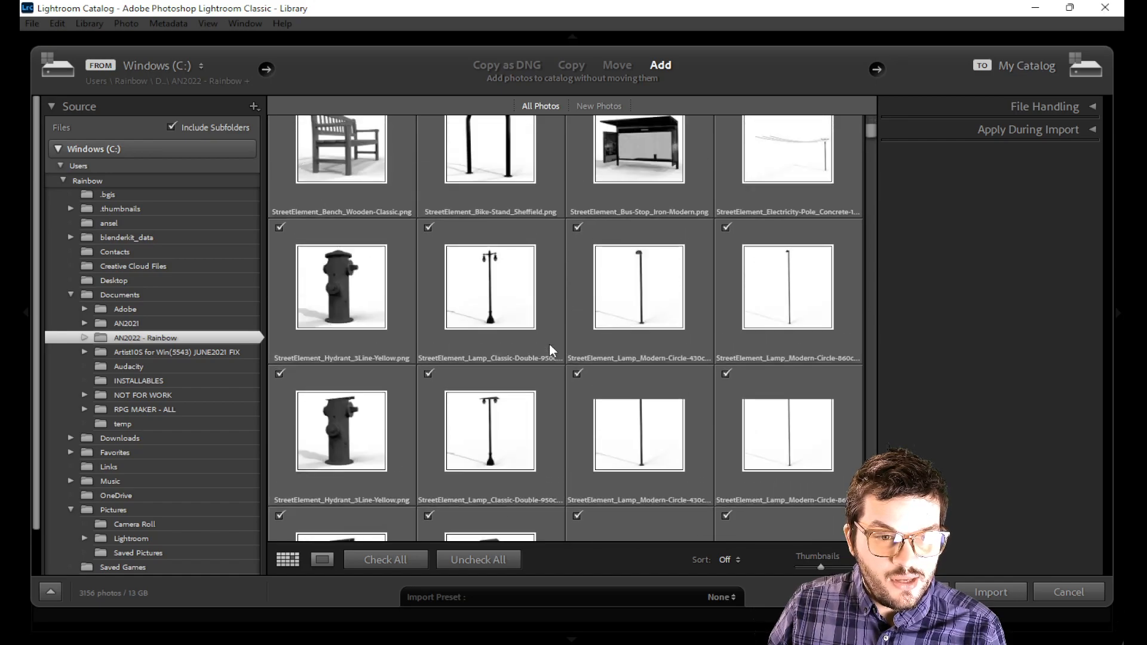
drag(876, 131, 876, 122)
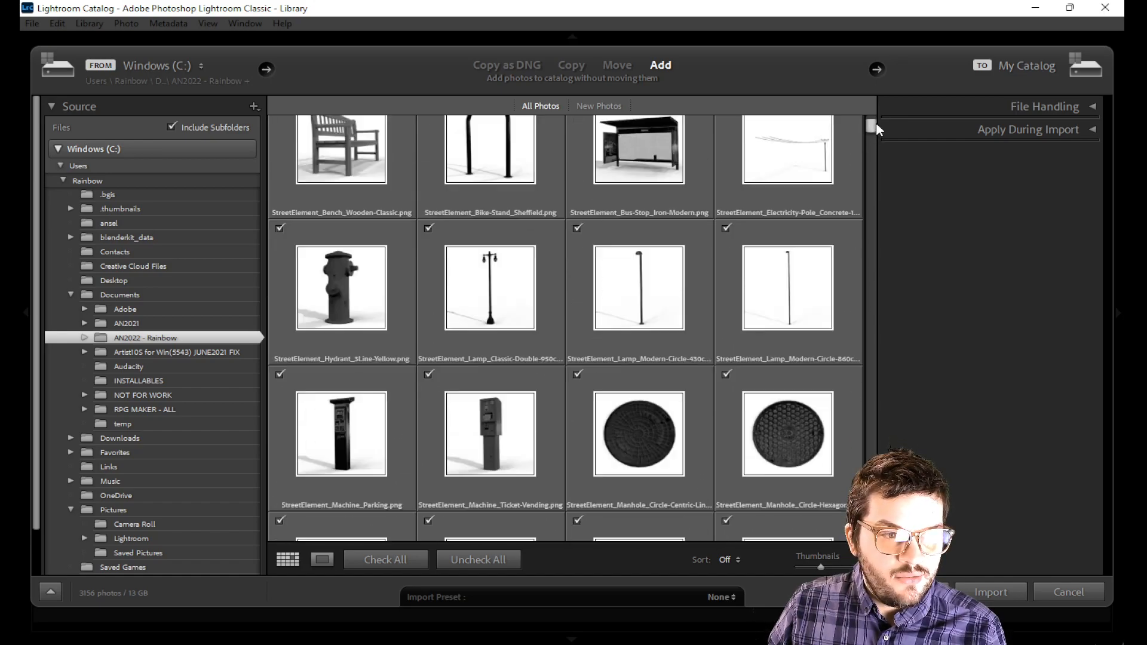
Step: Select the RENDERS 2022 folder inside AN2022 - Rainbow as the source and import all its checked photos and videos
click(83, 338)
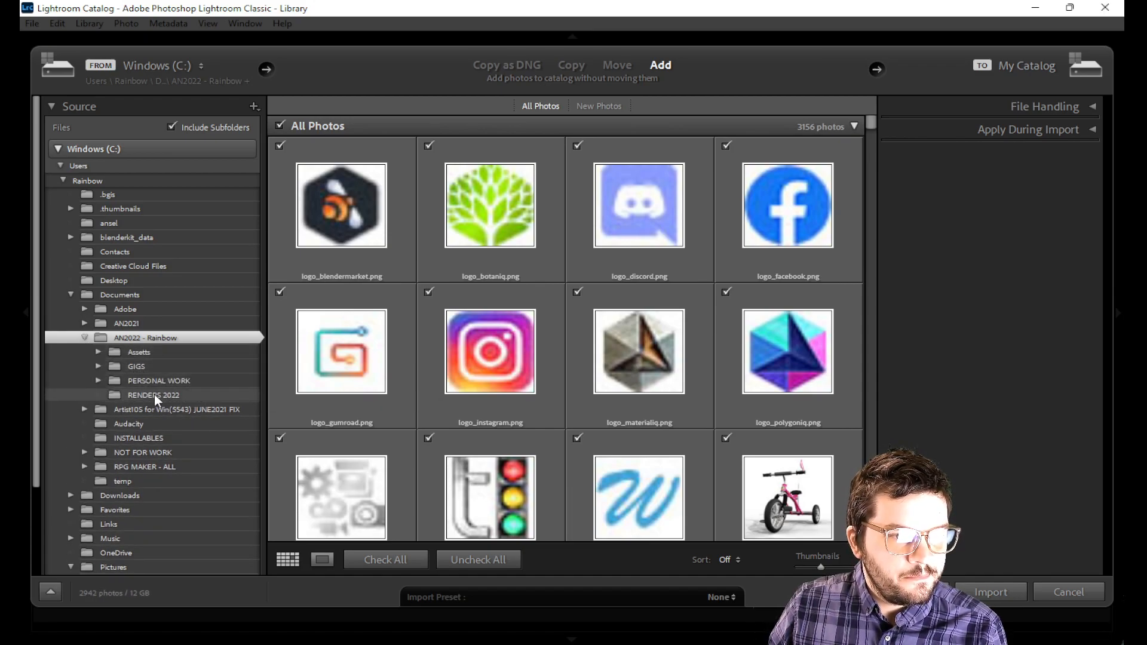
click(154, 395)
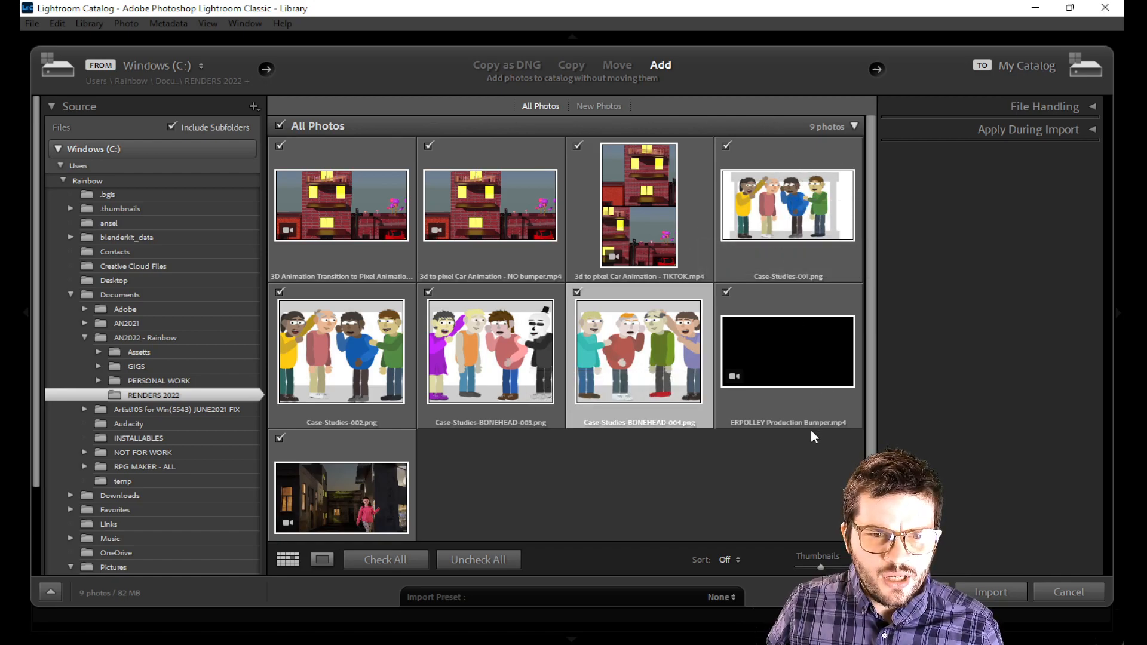
scroll(812, 429, down, 1)
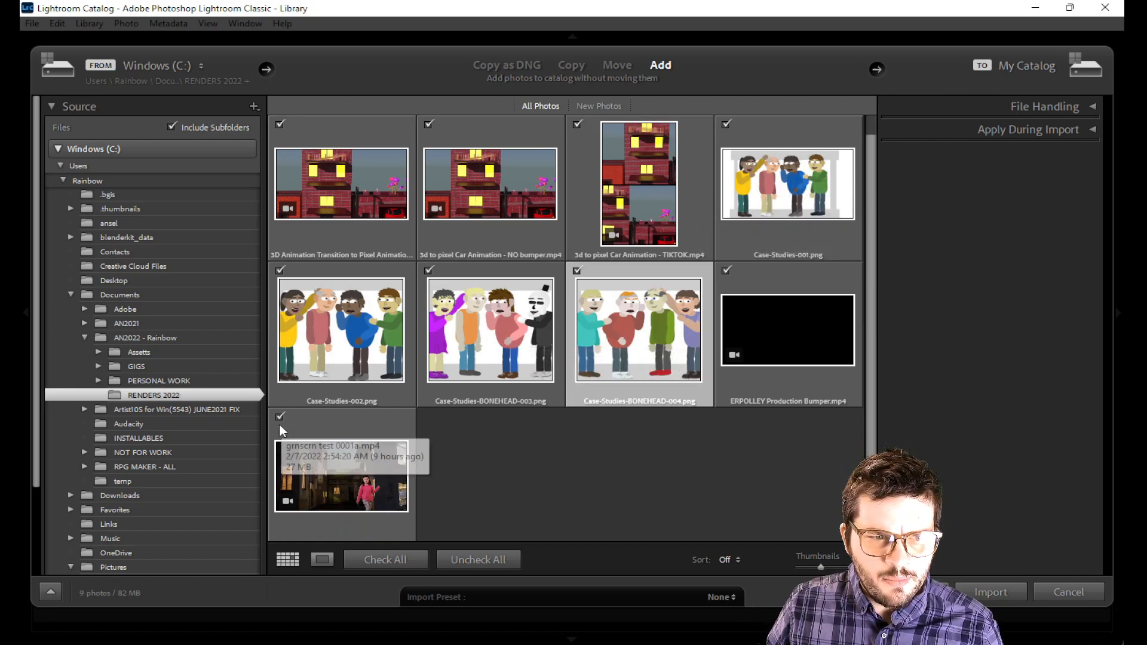
scroll(293, 419, up, 1)
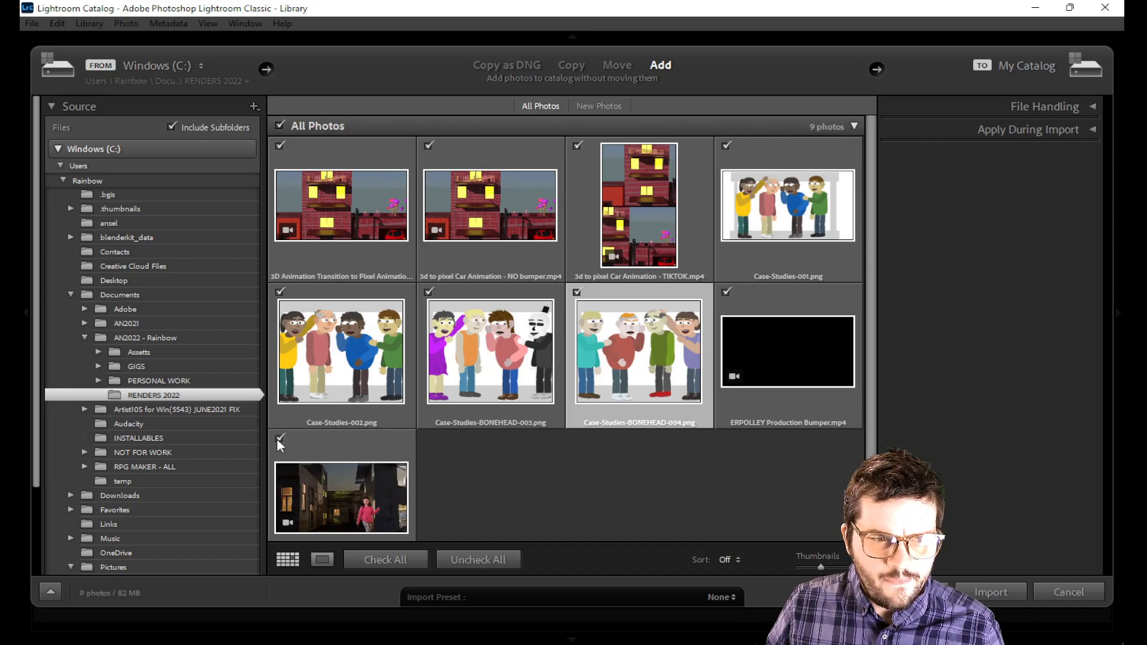
click(991, 592)
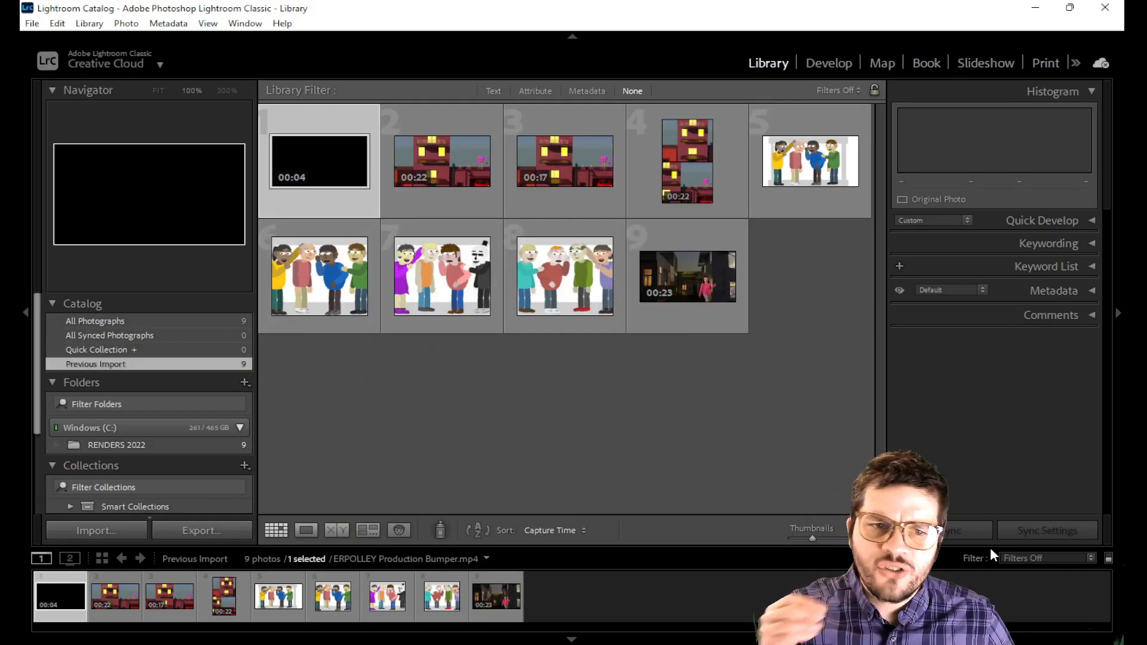
Step: Select Case-Studies-001.png in the Library grid and open it in the Develop module
click(544, 350)
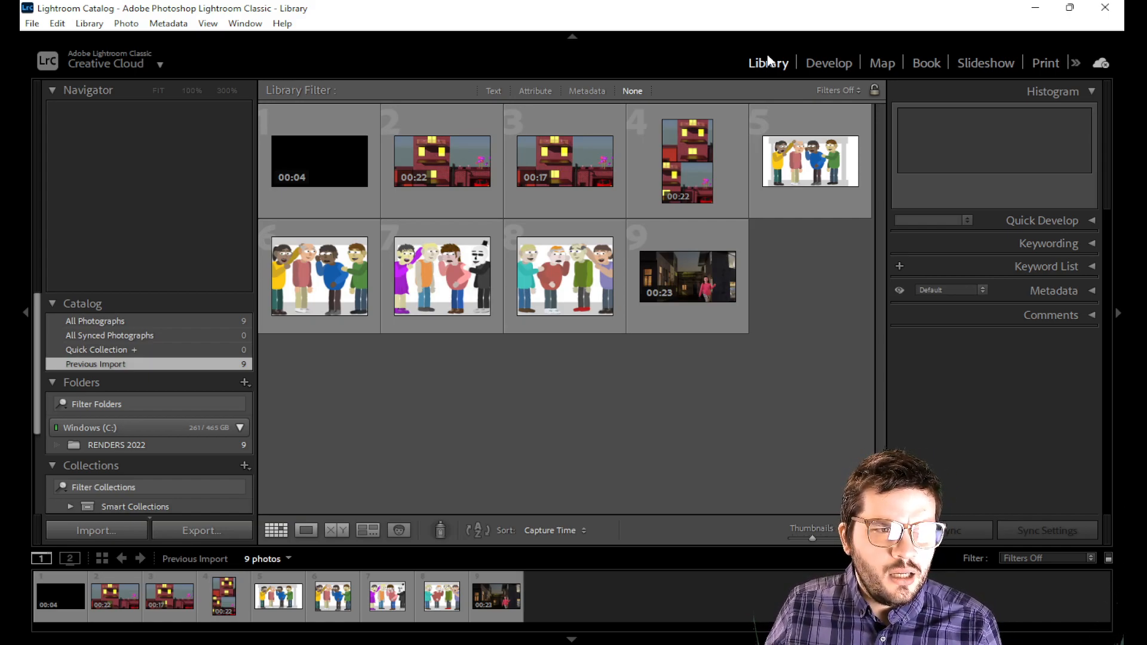
click(822, 62)
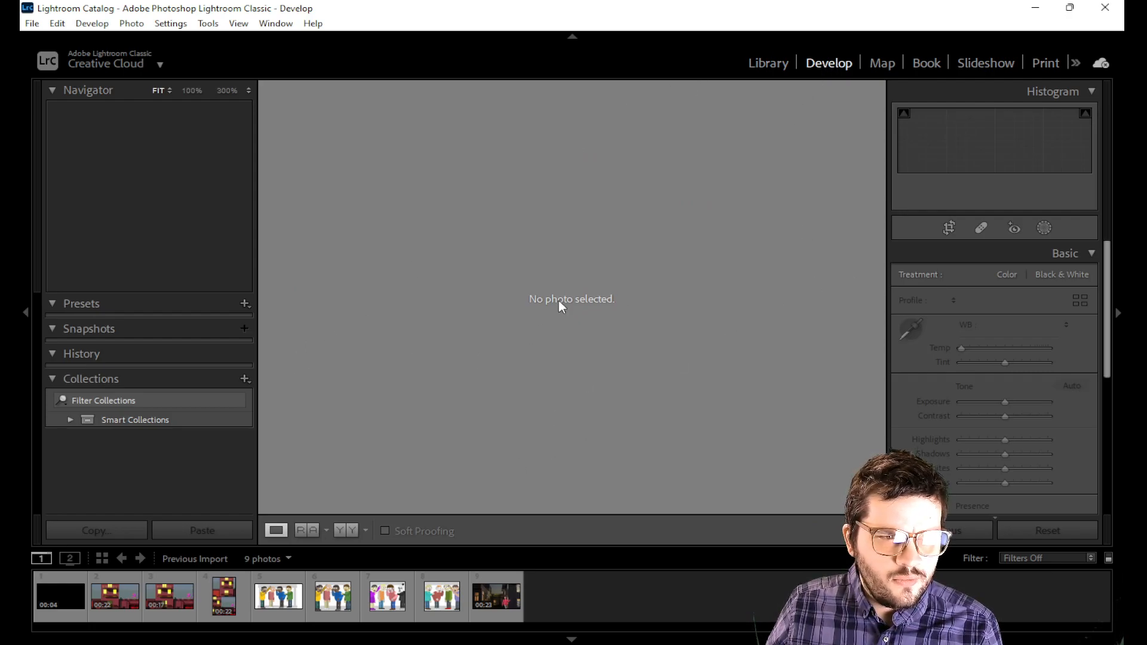
click(765, 63)
click(781, 174)
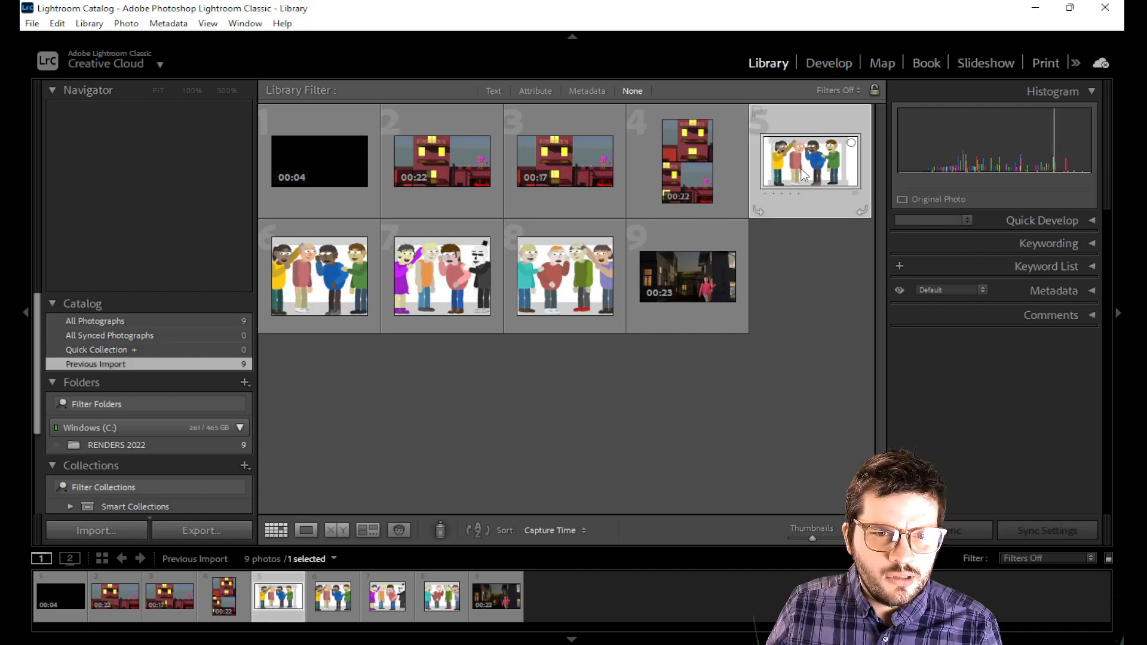
click(843, 67)
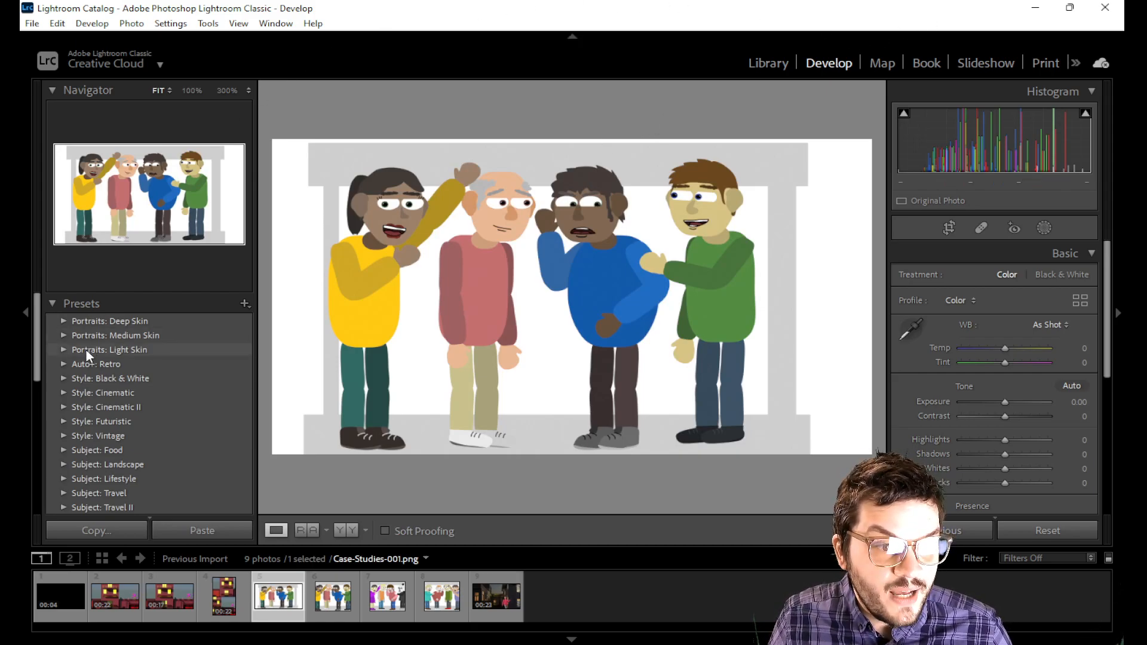
Step: Preview the Style: Cinematic II and Style: Futuristic presets on the photo, collapsing each group after viewing it
click(60, 406)
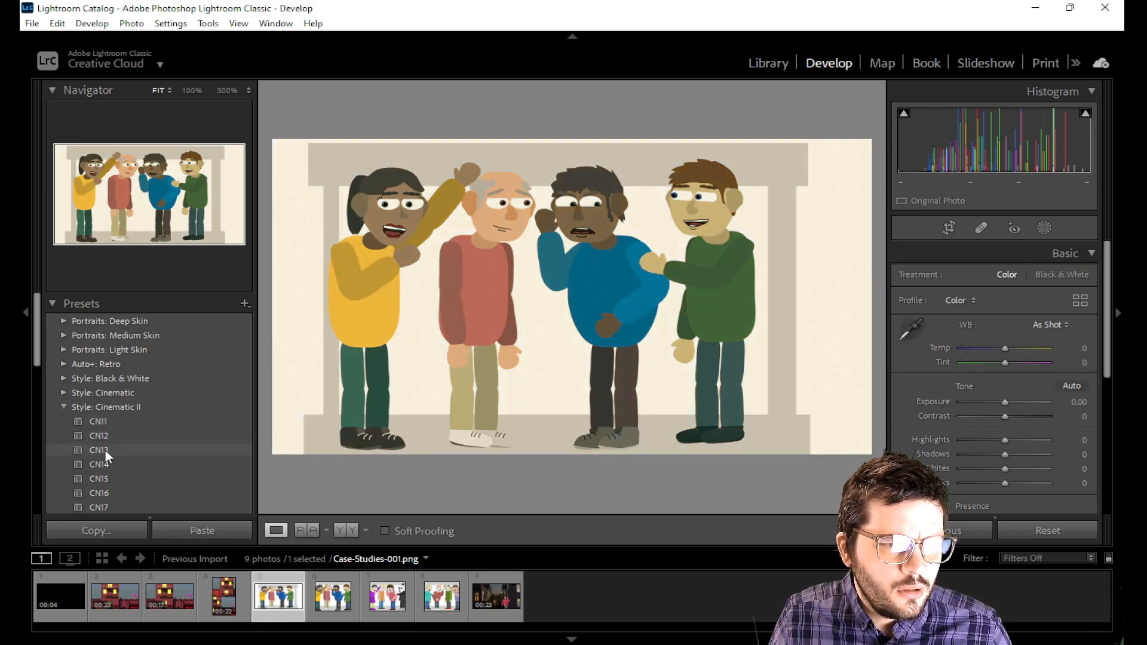
scroll(105, 450, down, 3)
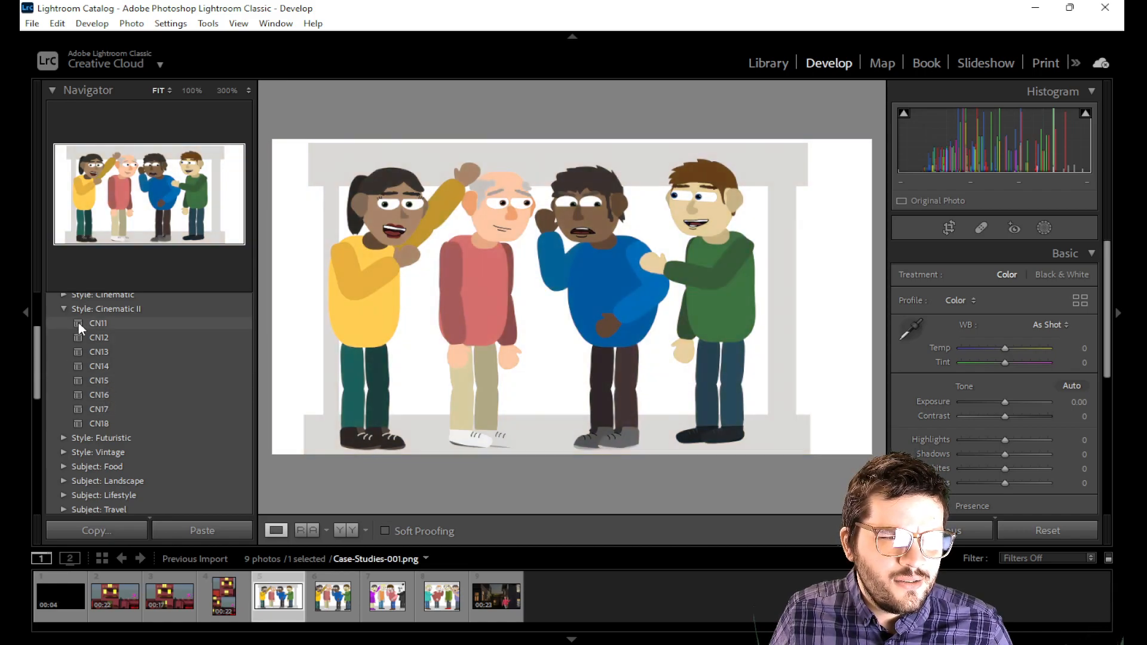
click(63, 308)
click(60, 322)
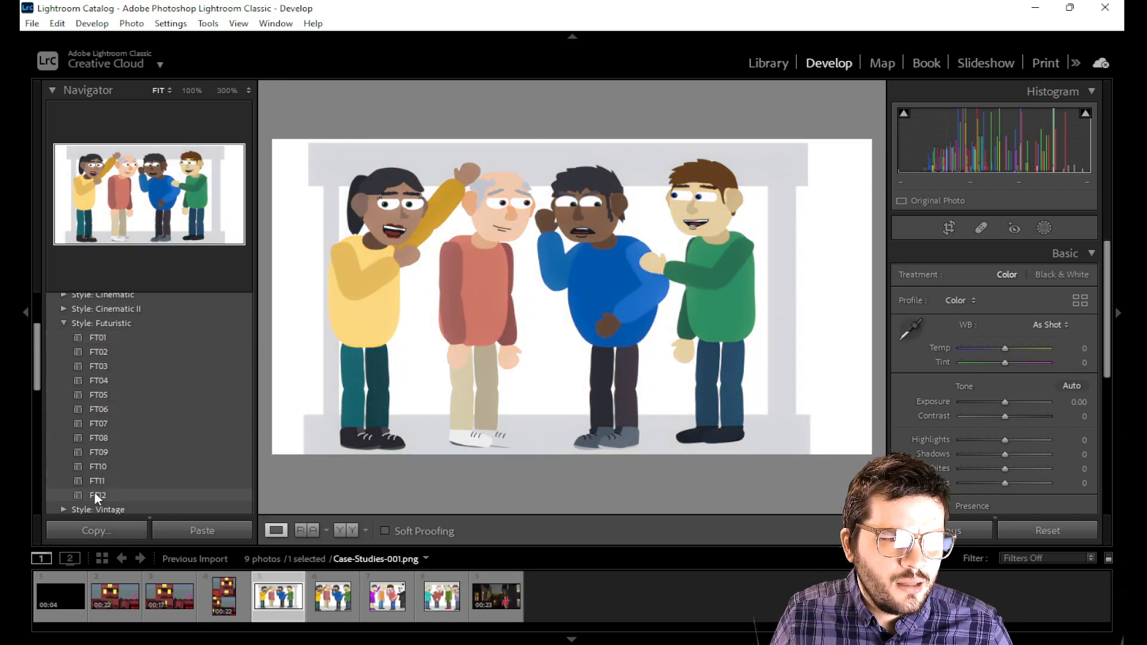
click(64, 323)
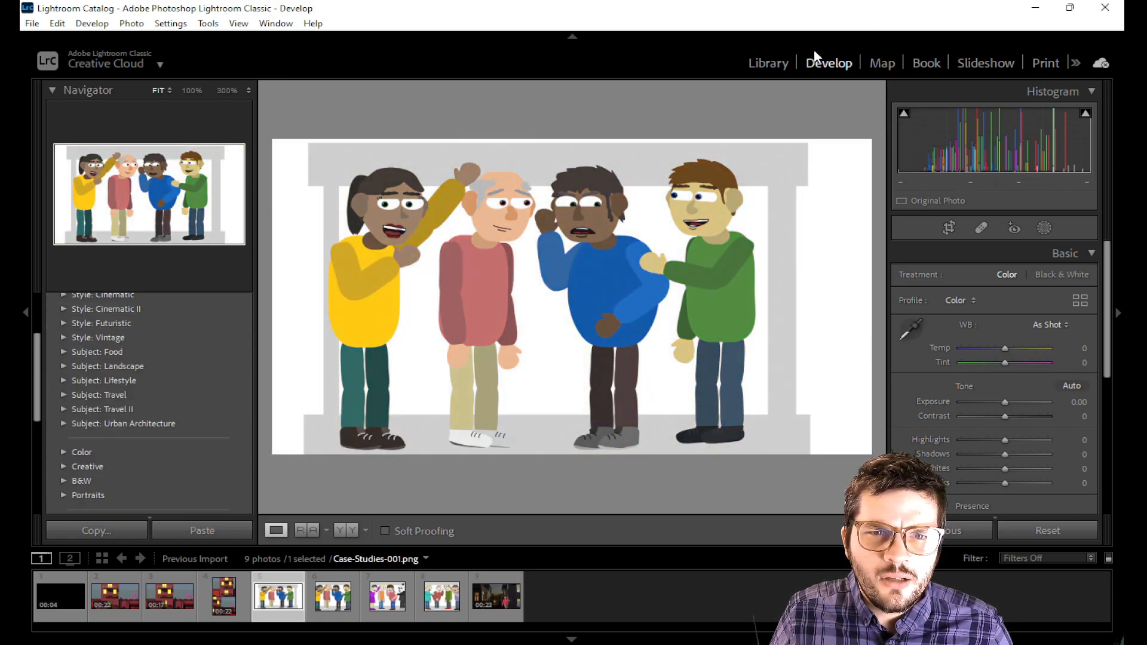
Step: Return to the Library module and deselect all photos in the grid
click(771, 61)
click(688, 378)
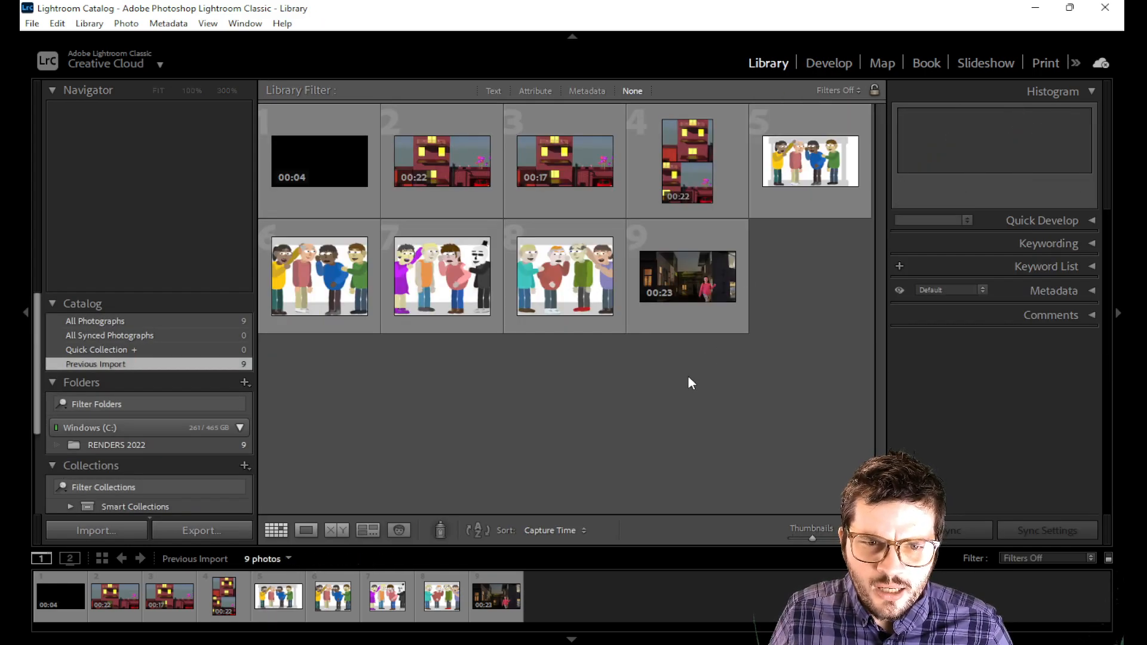
click(27, 25)
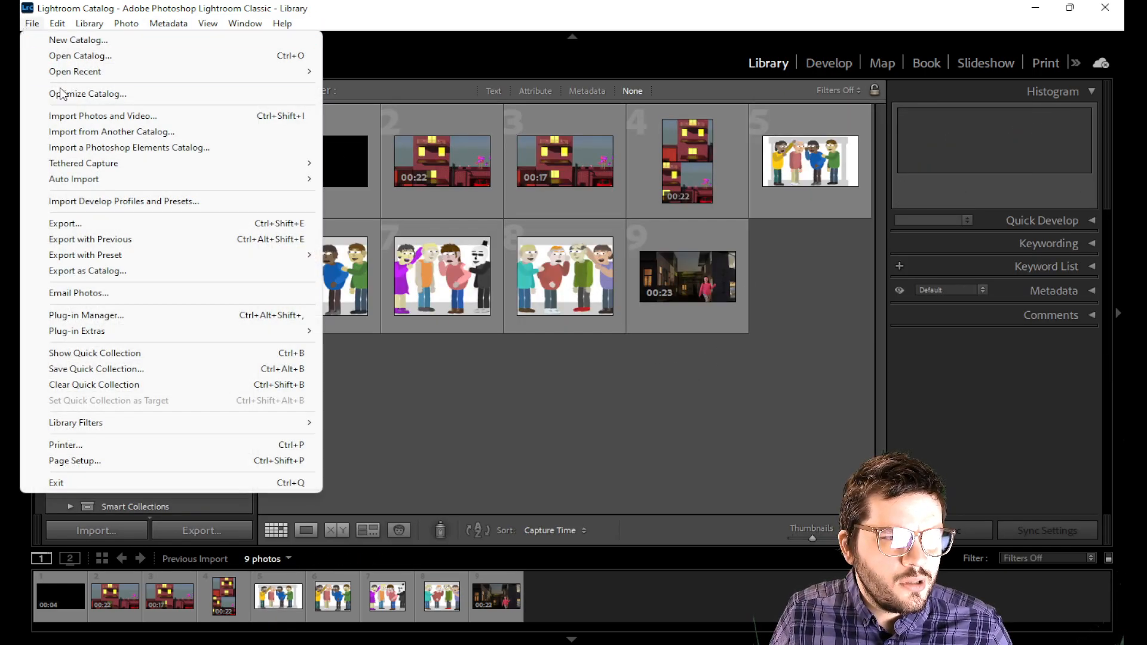
click(97, 115)
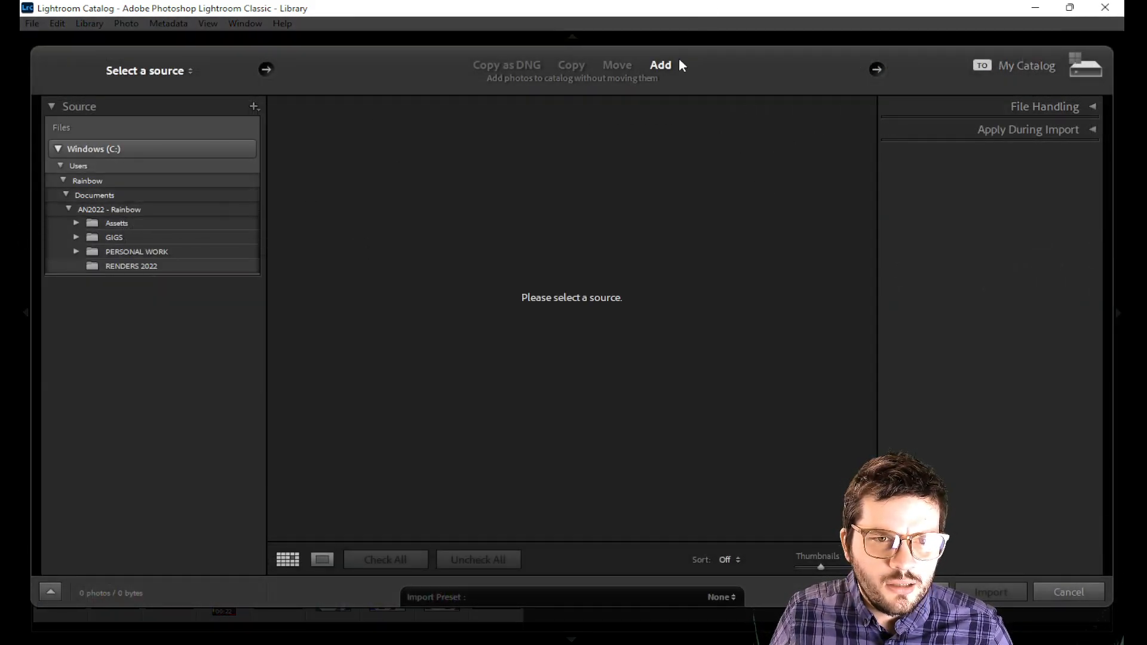
click(1075, 592)
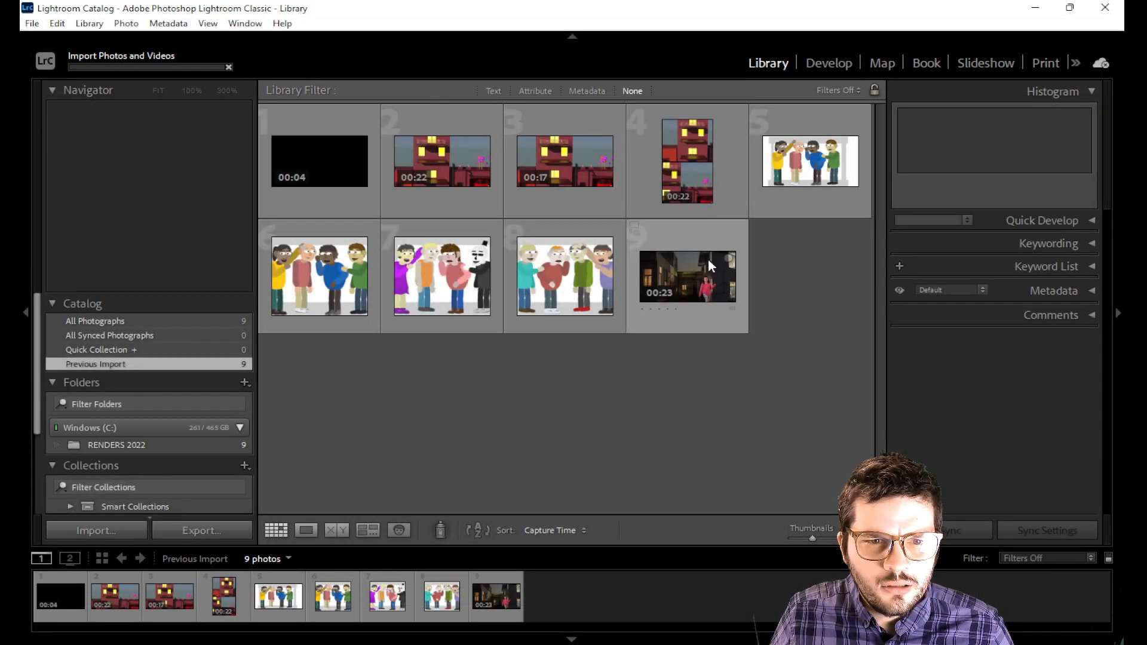
Step: Open the photo and video import and select the PERSONAL WORK folder inside AN2022 - Rainbow as the source
click(24, 24)
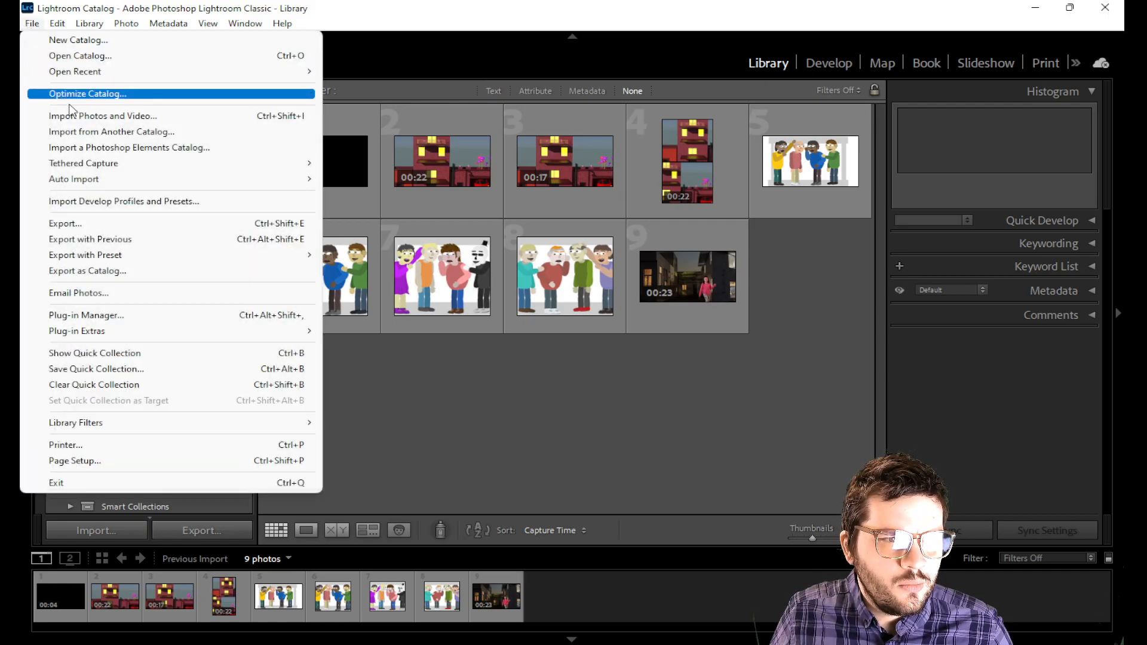
click(99, 115)
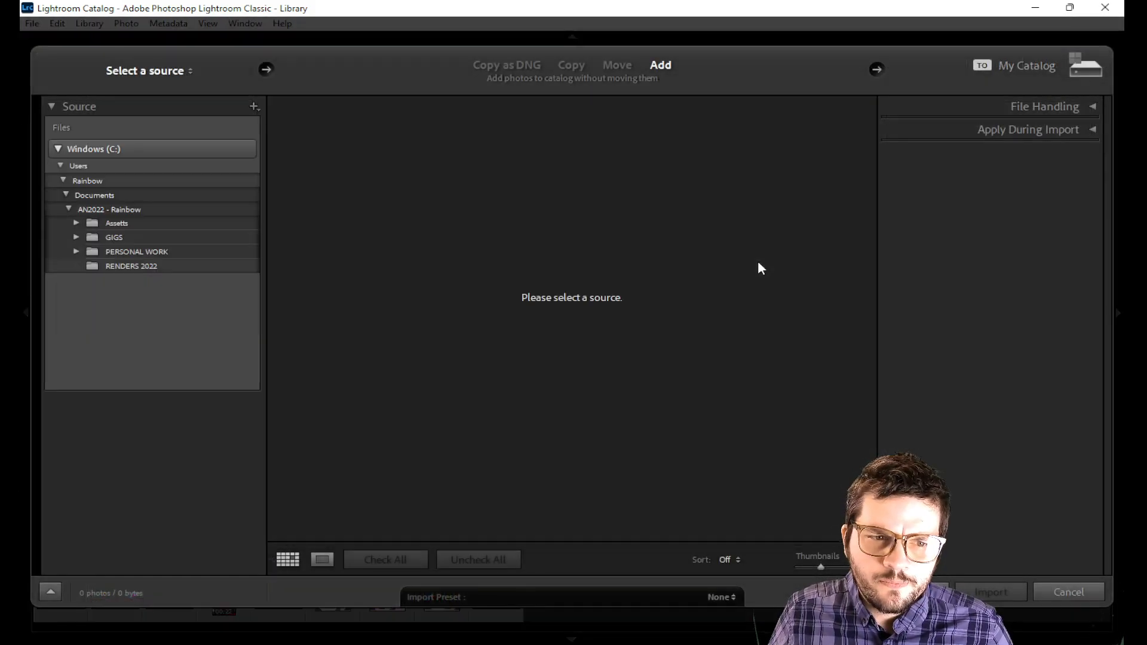
click(117, 248)
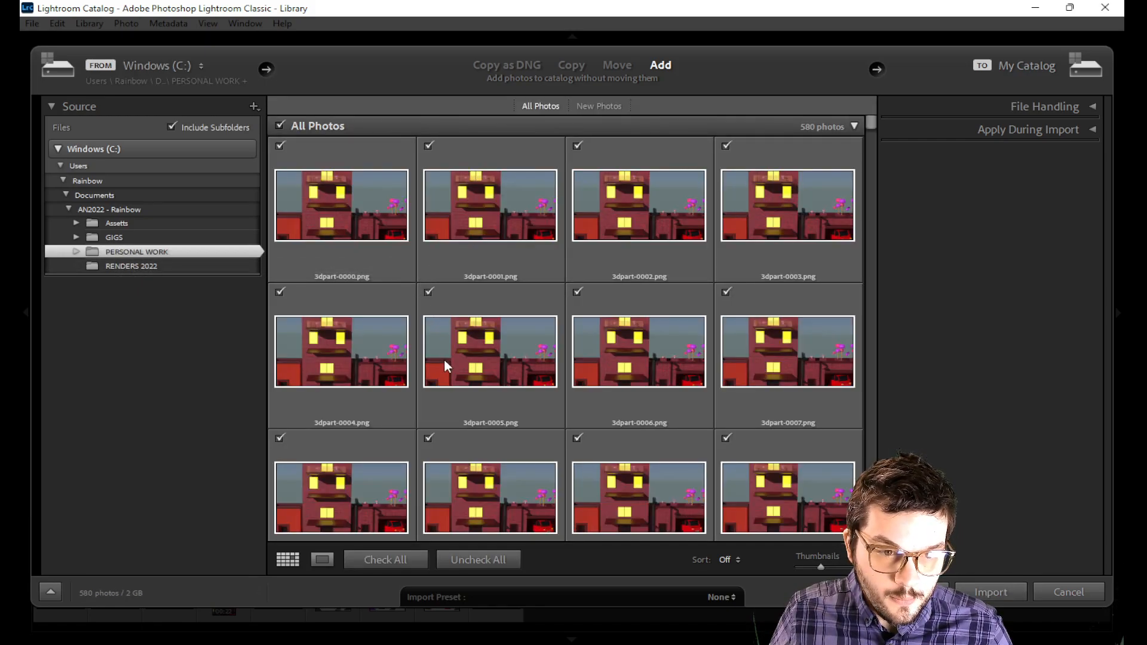
scroll(443, 359, down, 5)
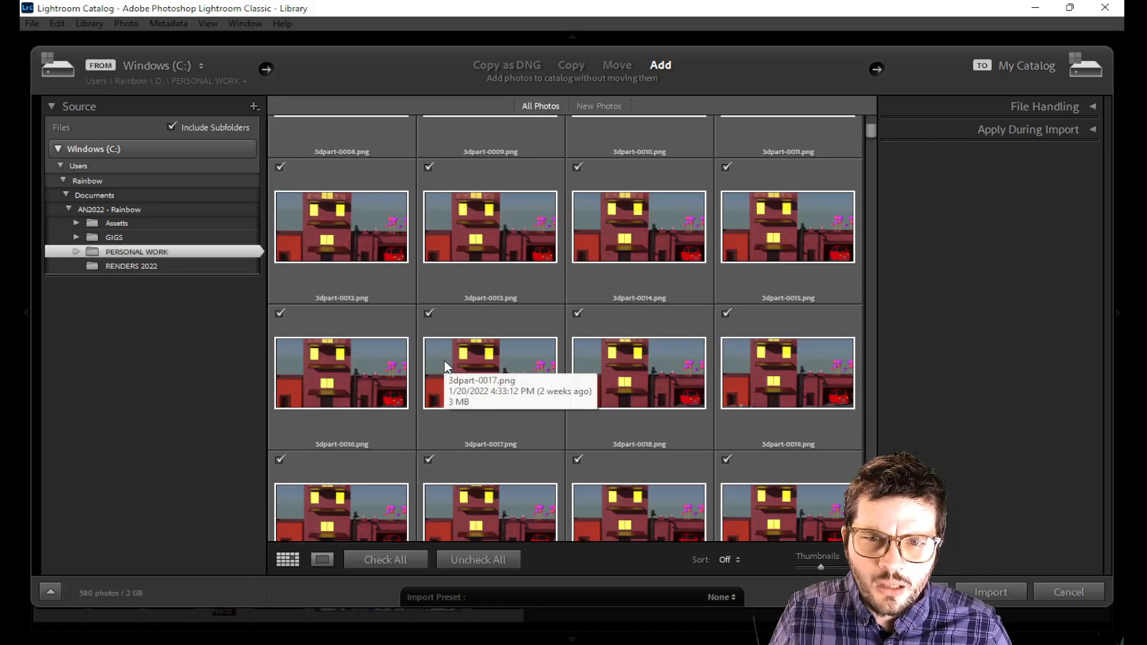
scroll(443, 361, down, 8)
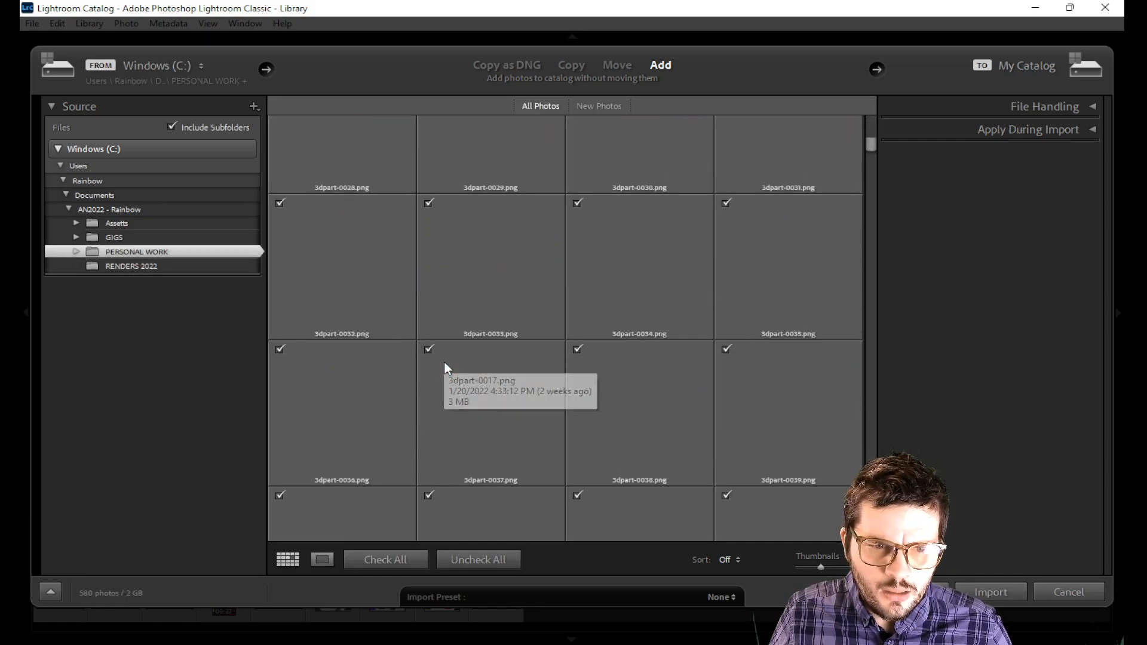
Step: Expand PERSONAL WORK, check its greenscreen practice FEB, NFTs and STANBOT subfolders, and select youtube cover image edits photos as the source
click(77, 253)
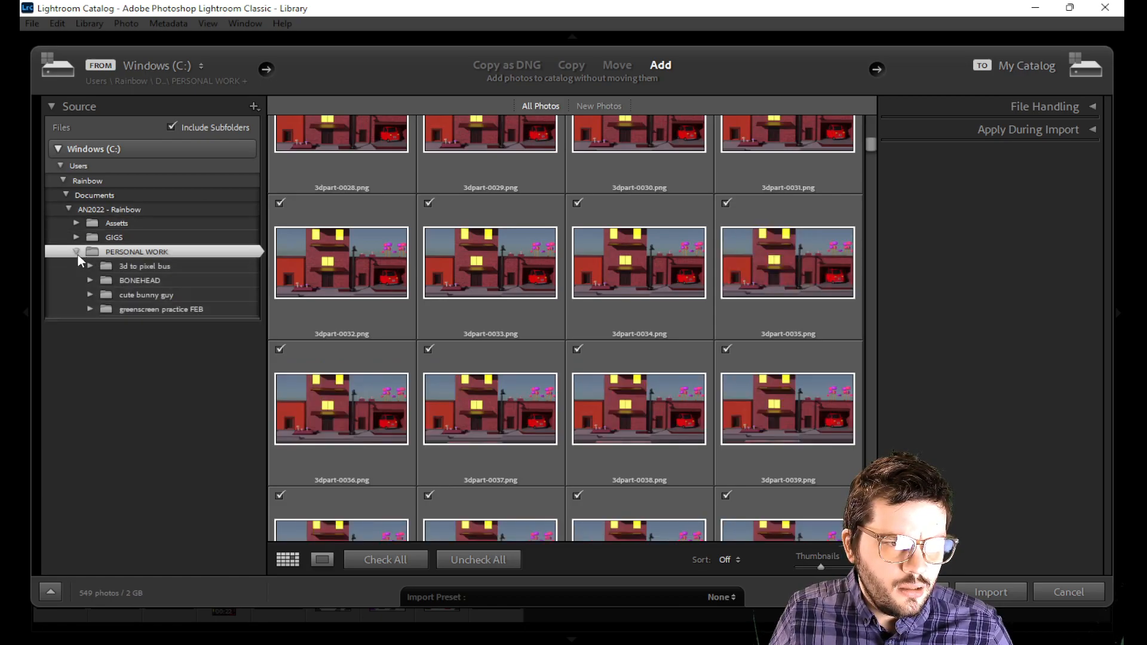
click(167, 309)
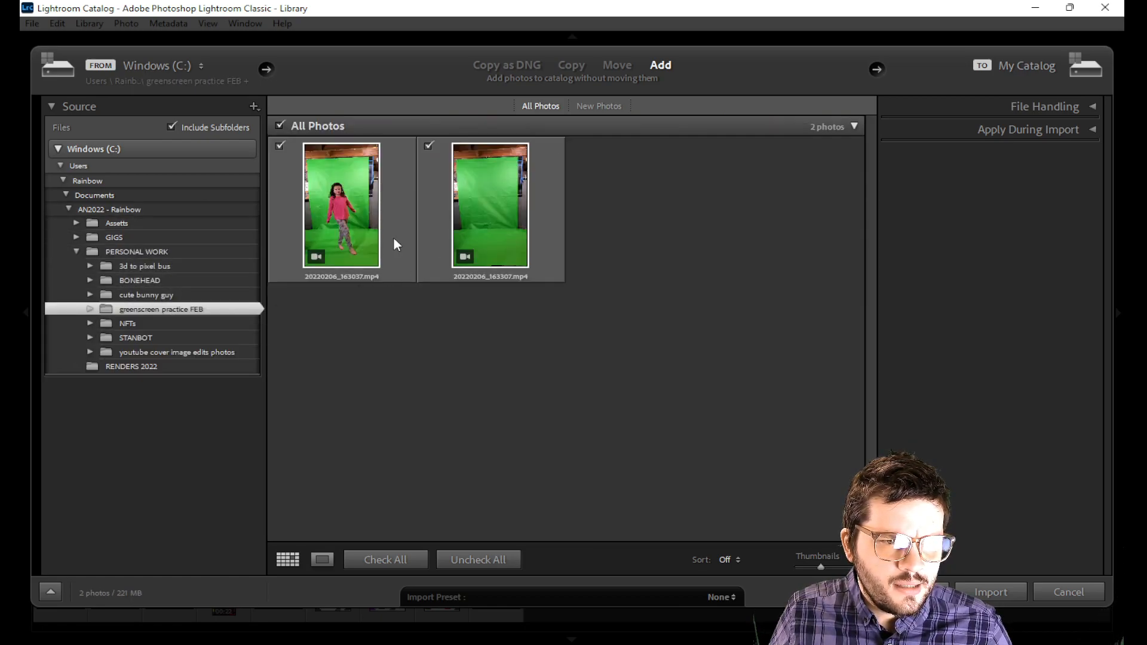
click(135, 324)
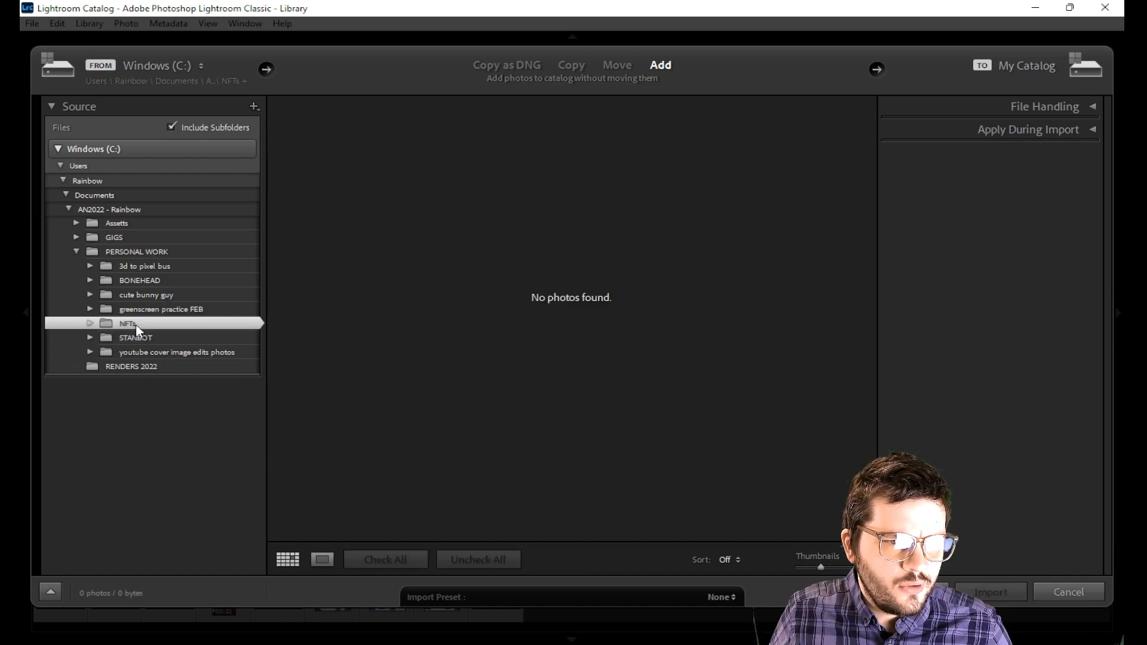
click(135, 338)
click(136, 354)
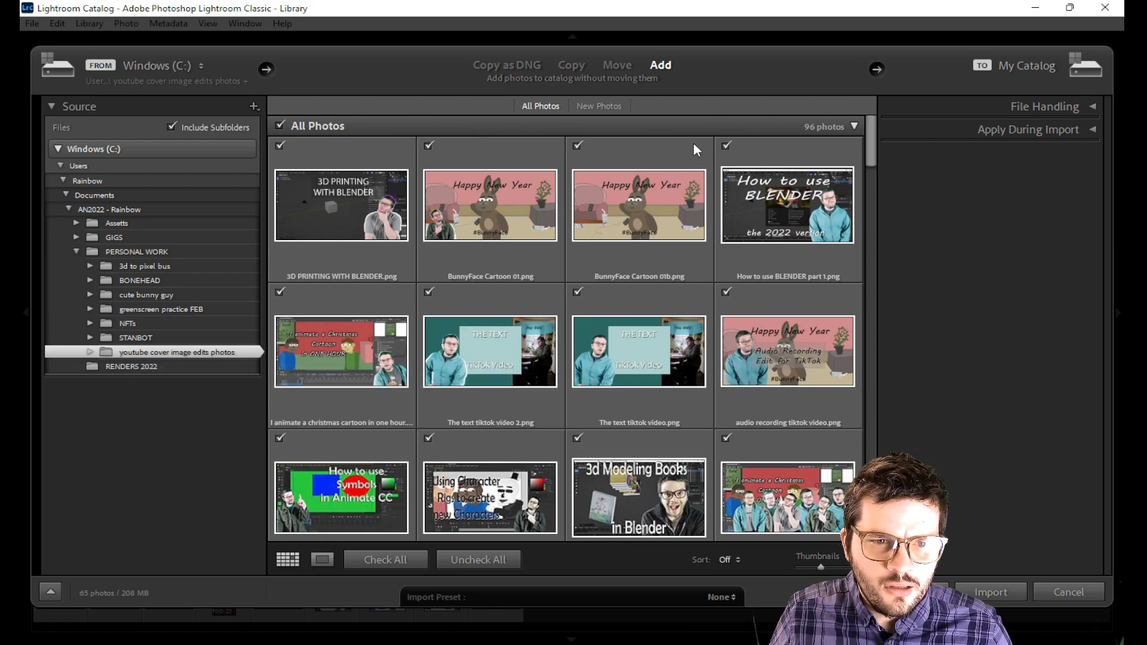
Step: Look through the photos in the chosen folder and enlarge the Christmas cartoon cover that shows six cut-out portraits
click(805, 233)
scroll(805, 233, down, 2)
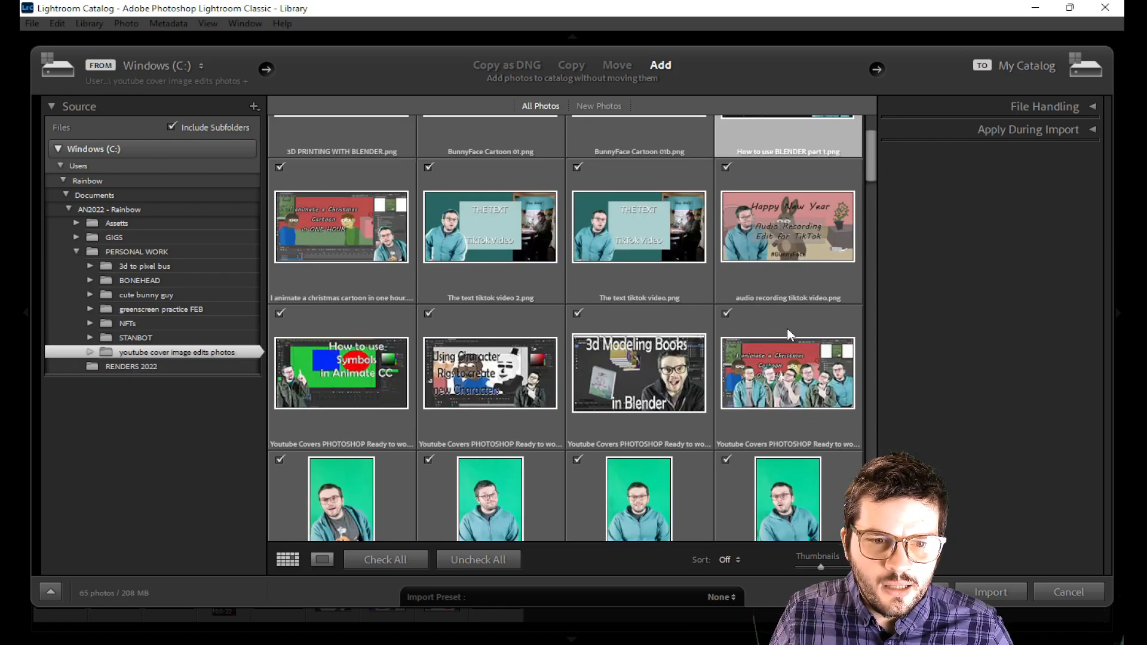
scroll(784, 241, down, 2)
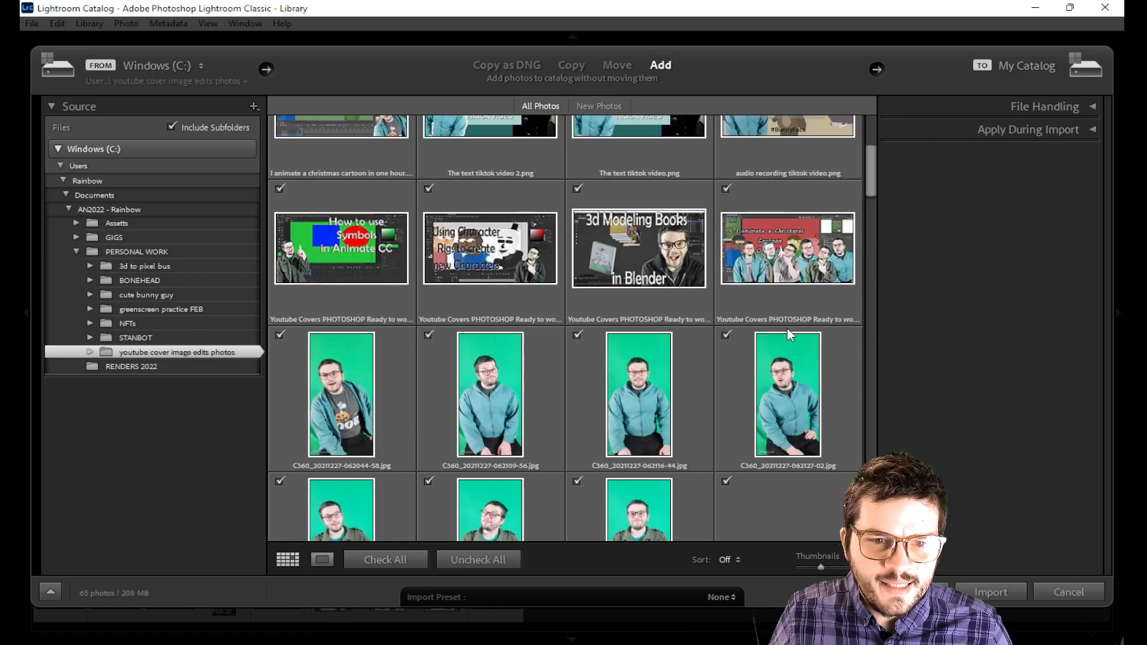
click(772, 268)
scroll(772, 268, down, 2)
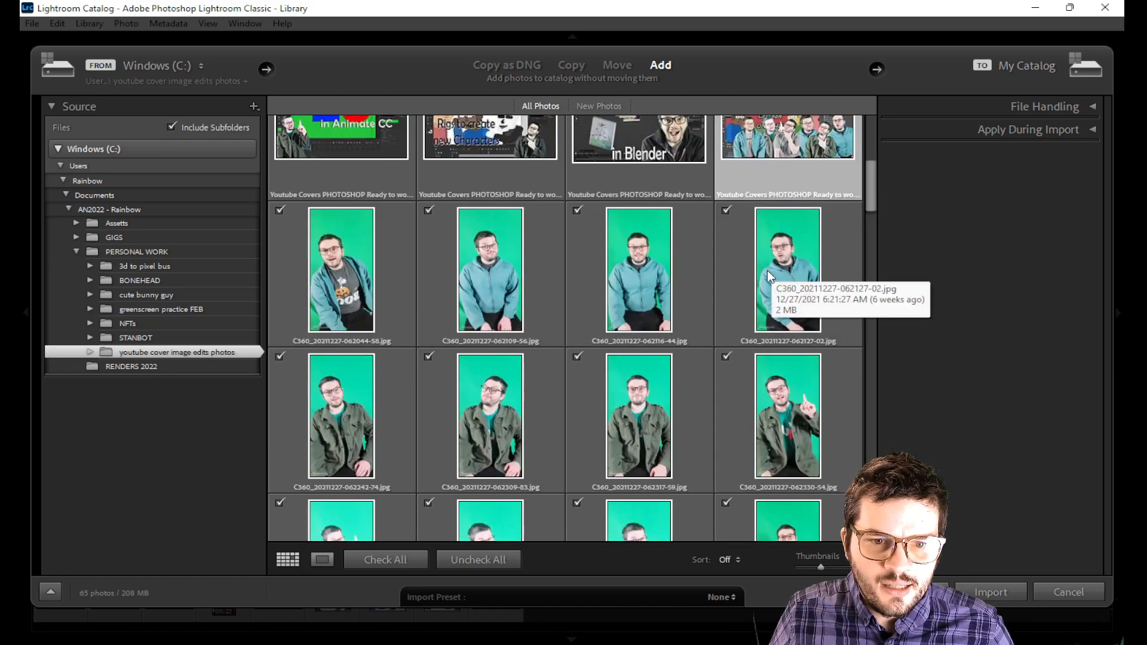
scroll(762, 272, up, 3)
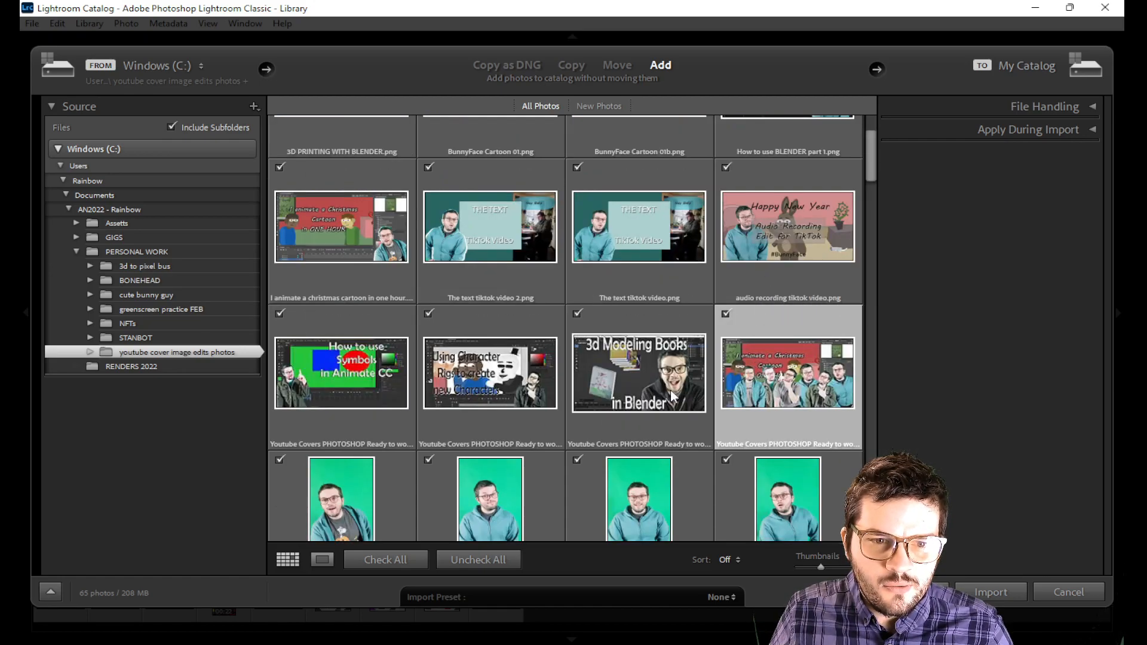
double_click(785, 392)
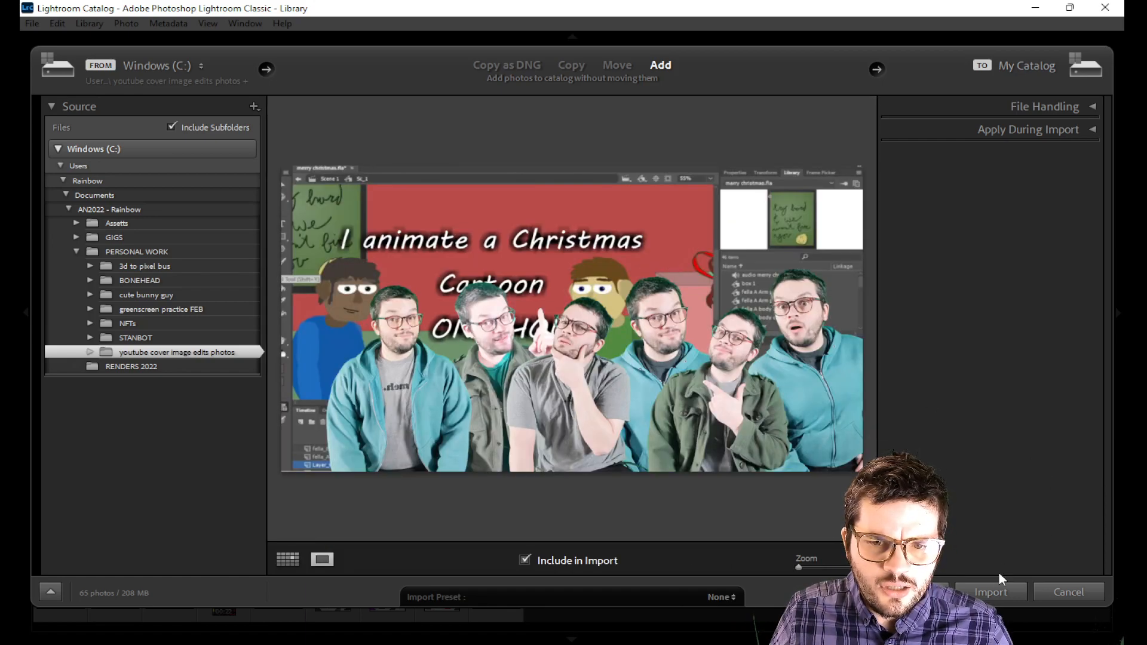
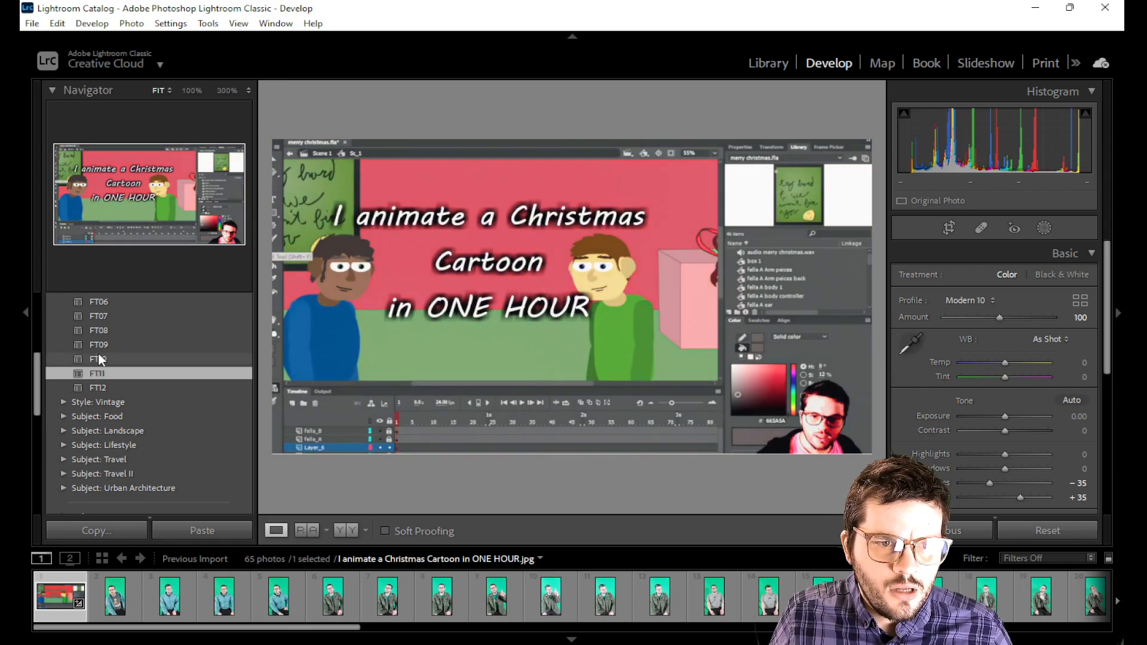
Step: Try the Style: Futuristic presets FT03, FT02 and FT01 on the Christmas cartoon image, returning to FT02
scroll(102, 321, up, 3)
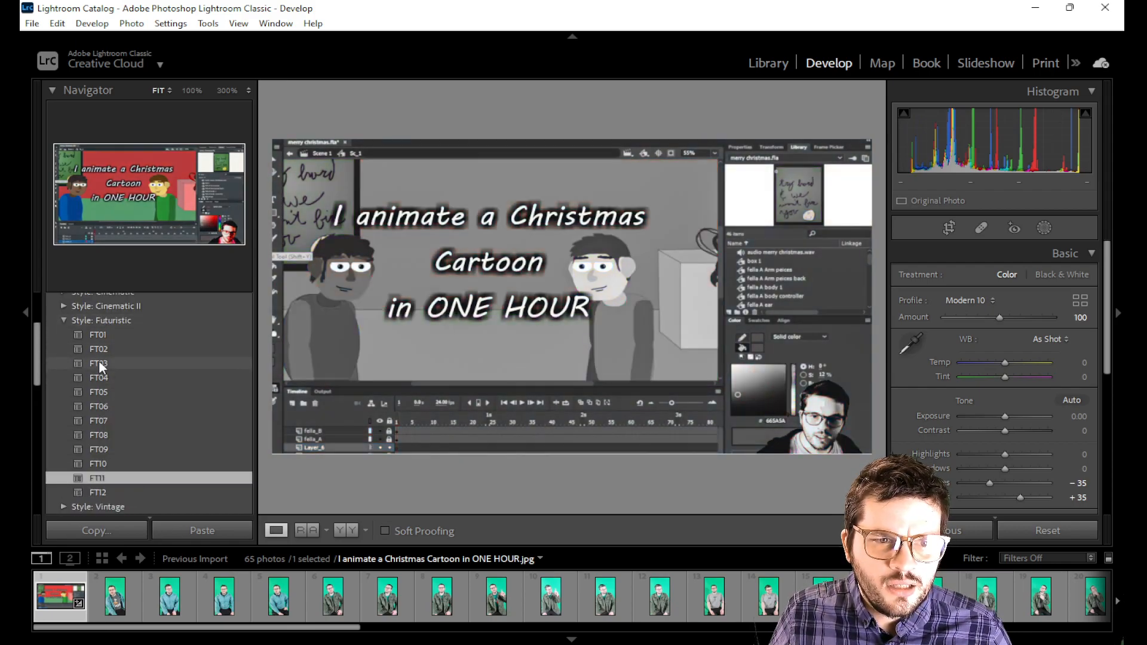
click(99, 361)
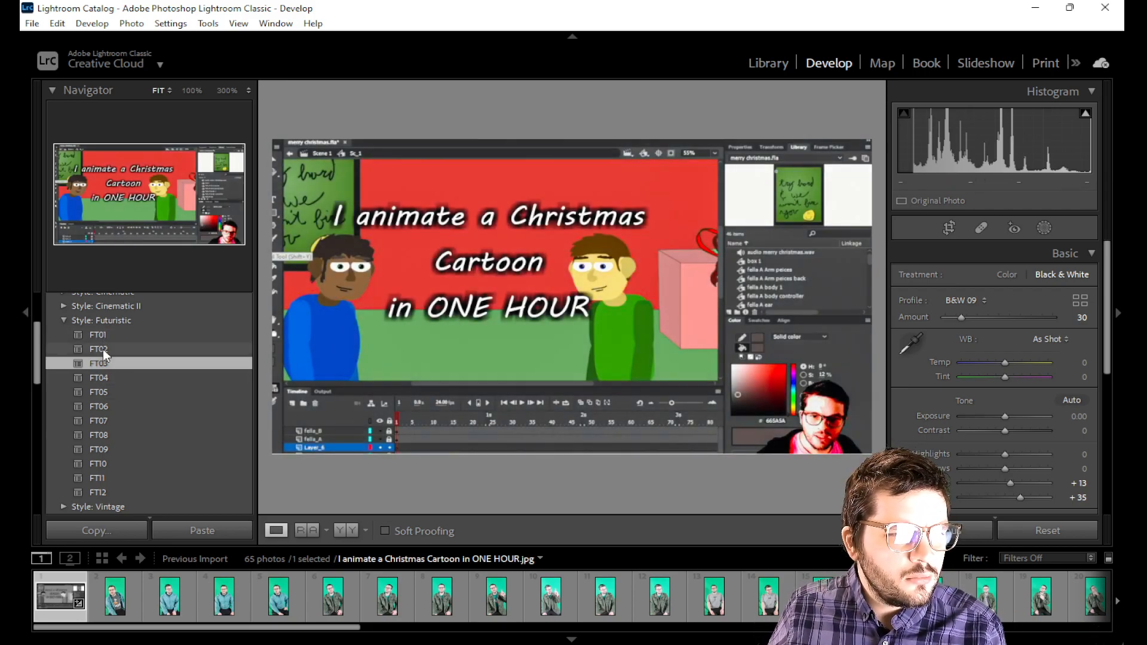
click(103, 350)
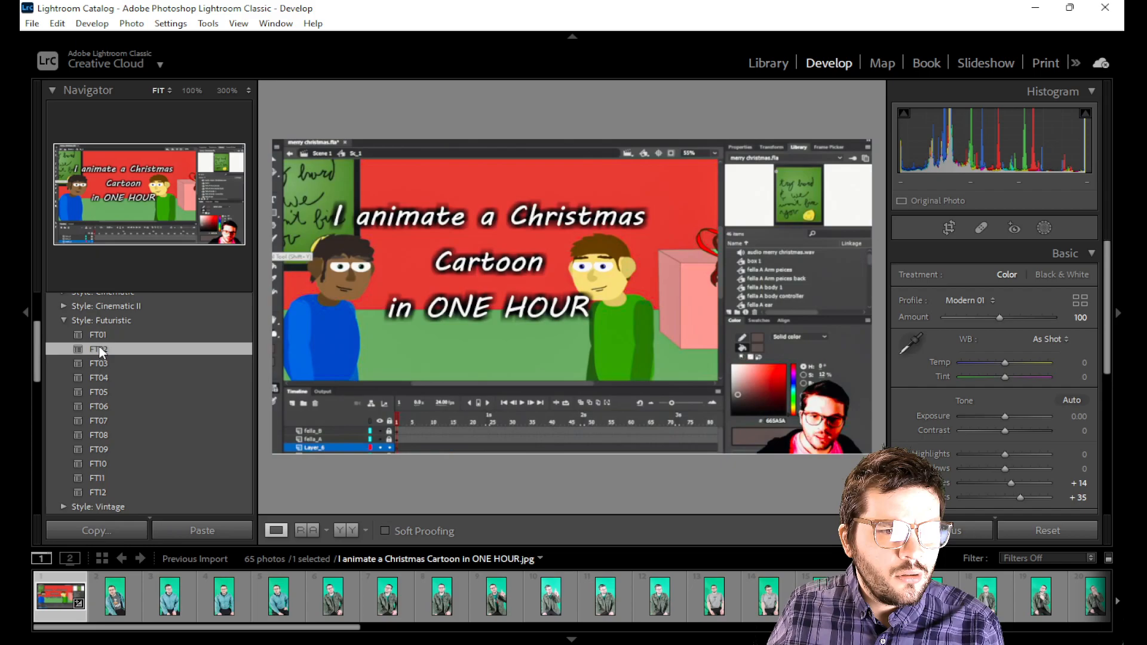
click(102, 337)
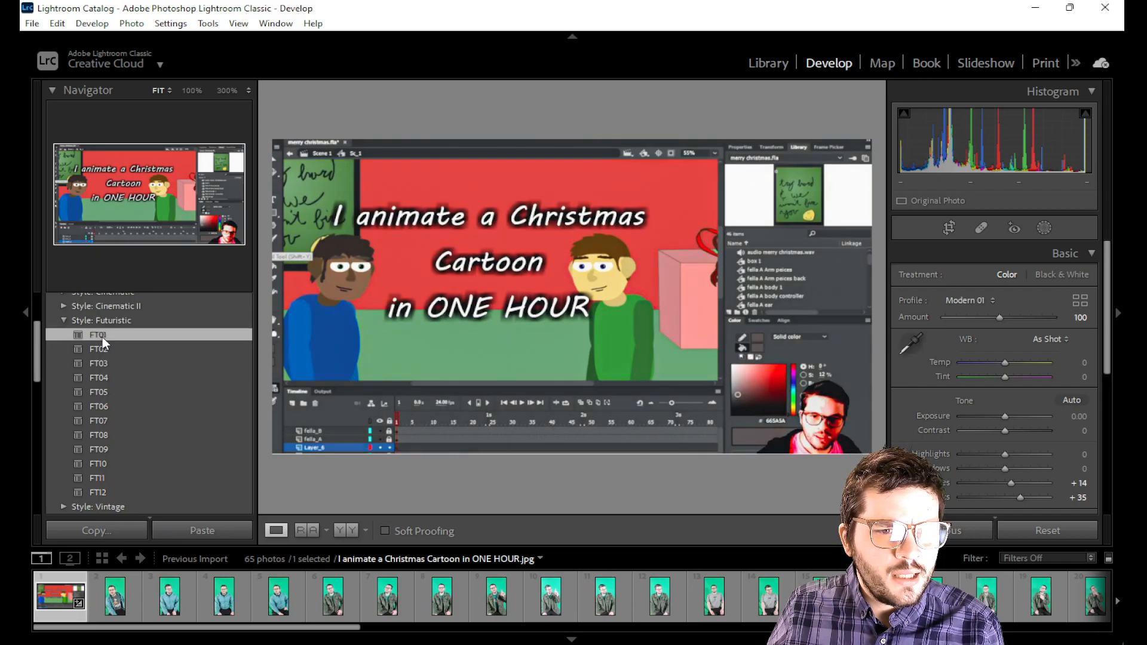
click(103, 349)
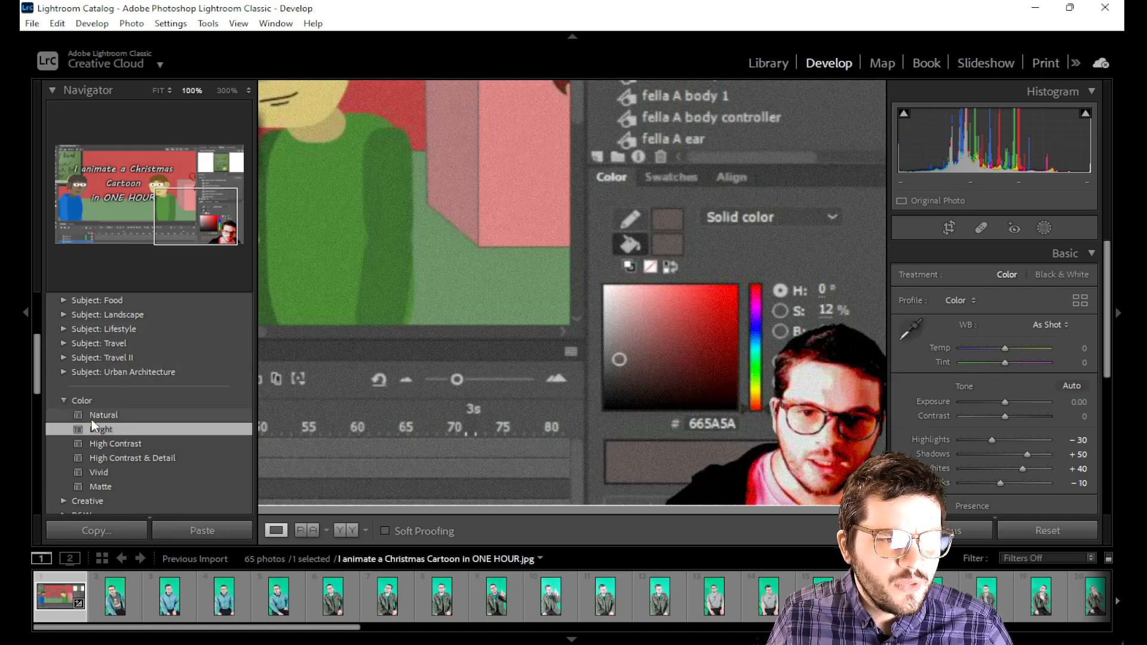
Step: Apply the Cross Process preset from the Curve group to the Christmas cartoon image and display the whole image
scroll(90, 435, down, 3)
click(61, 426)
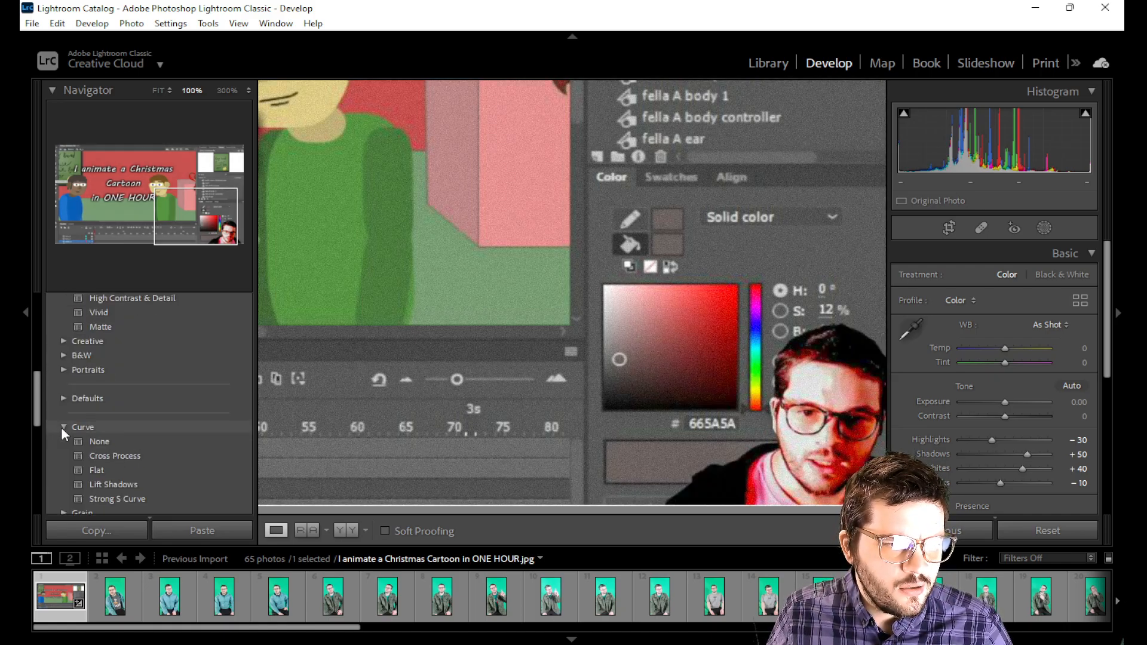
click(99, 455)
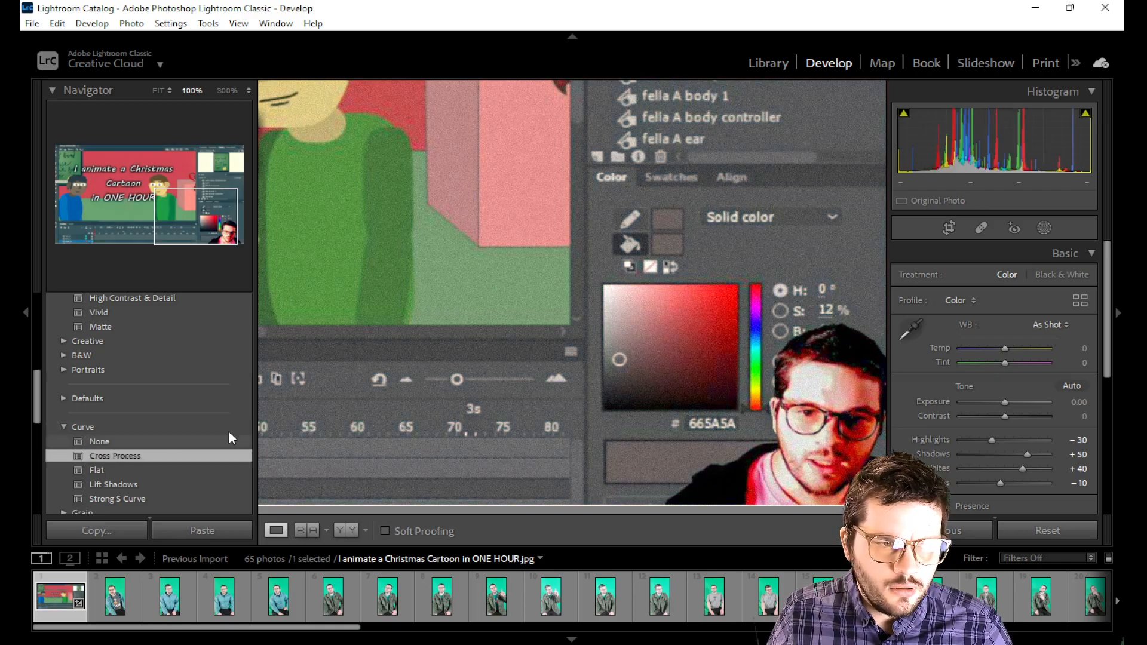
scroll(472, 378, down, 5)
click(502, 346)
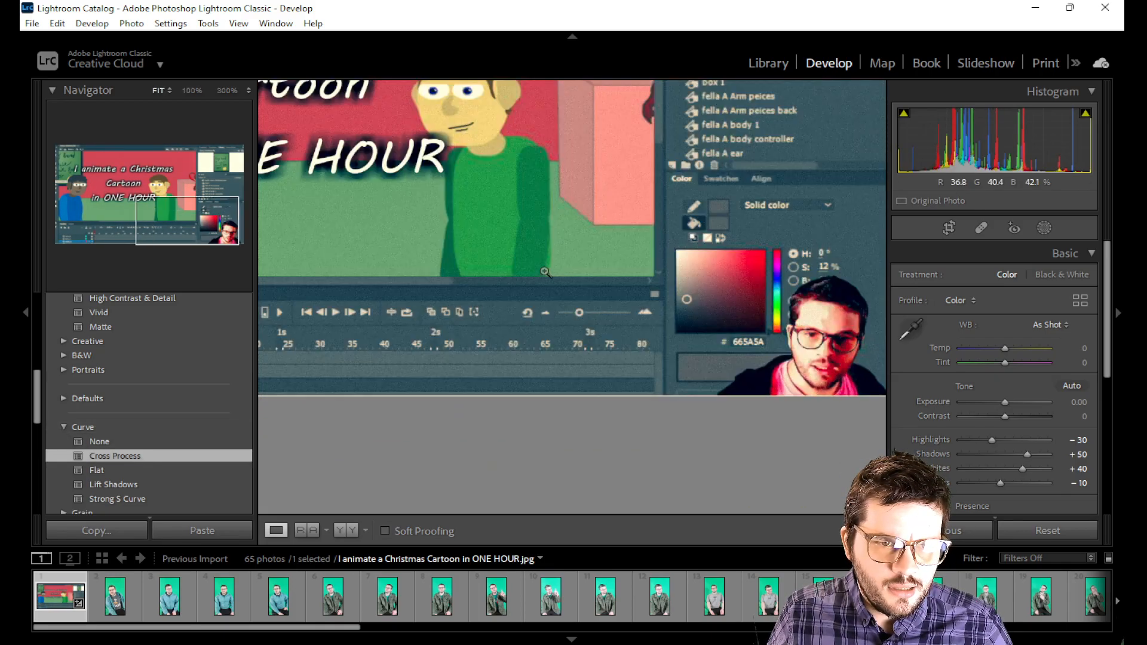
scroll(88, 483, down, 2)
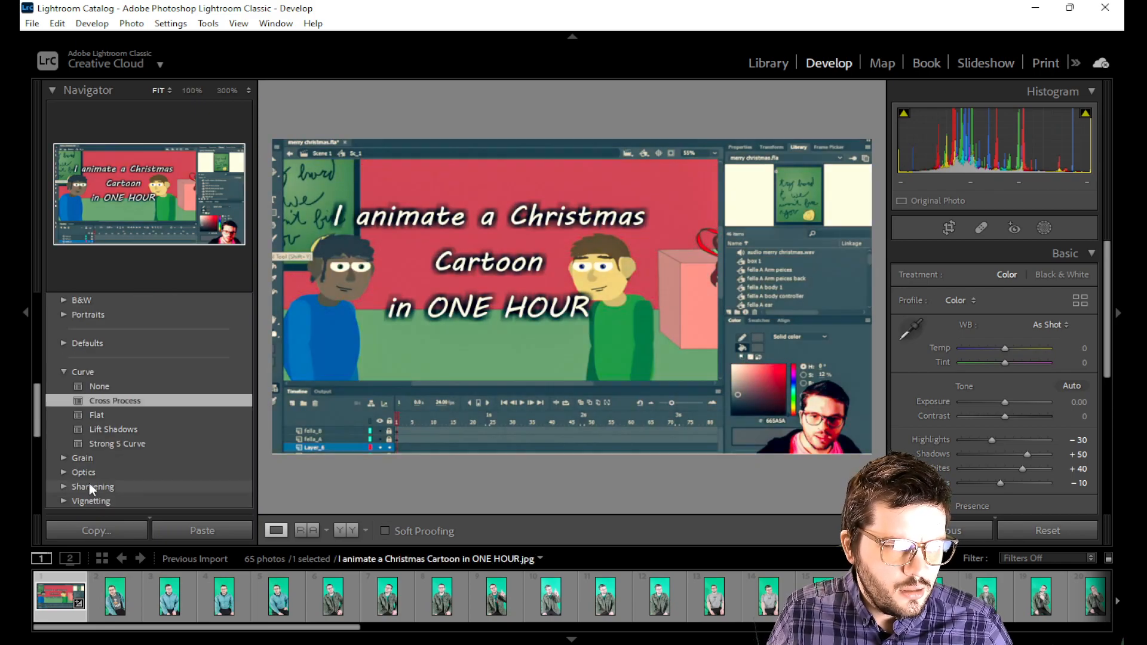
Step: Try the Light and Medium Grain presets on the image, set Grain to None, and collapse the Grain and Curve groups
click(64, 458)
click(96, 471)
click(98, 487)
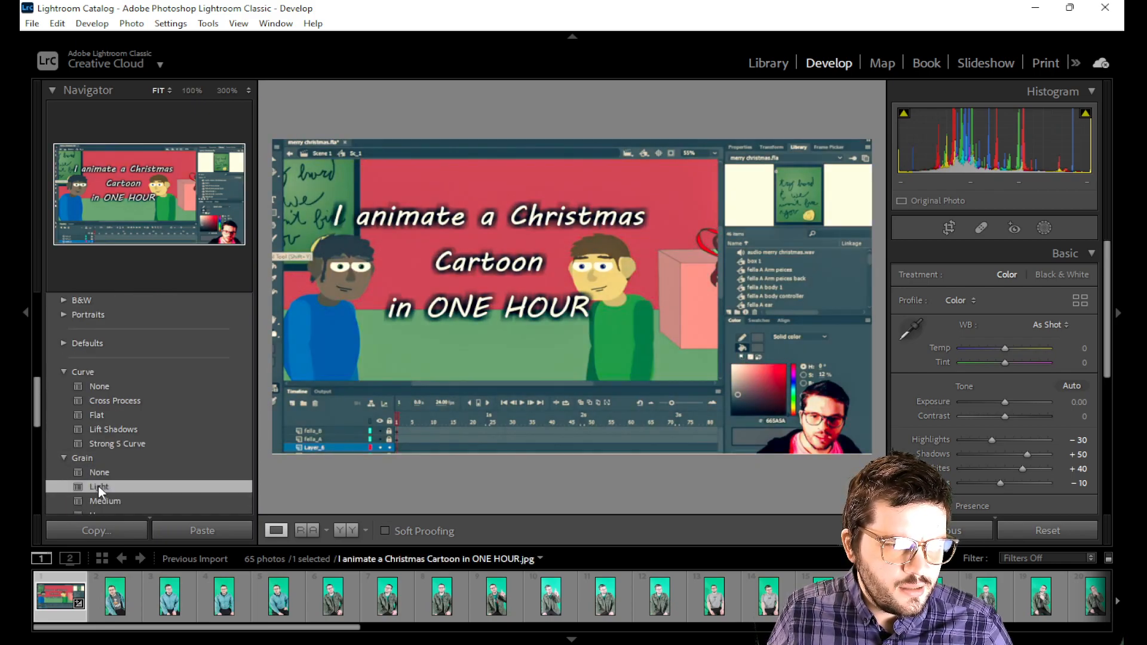
click(96, 501)
click(97, 487)
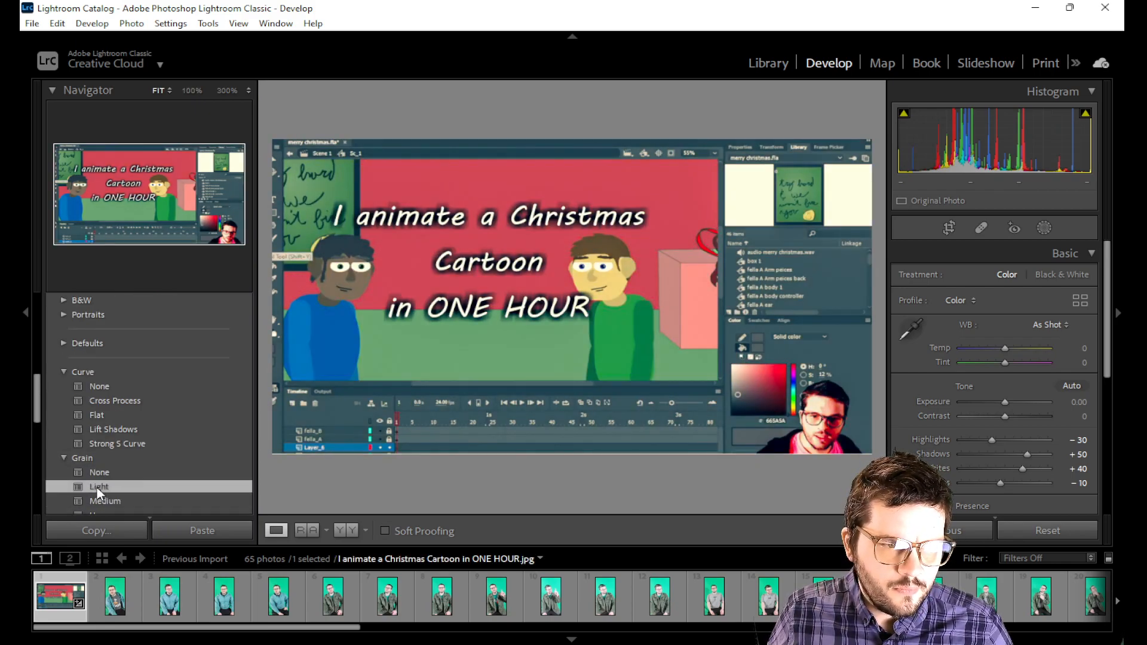
click(90, 472)
click(65, 459)
click(64, 370)
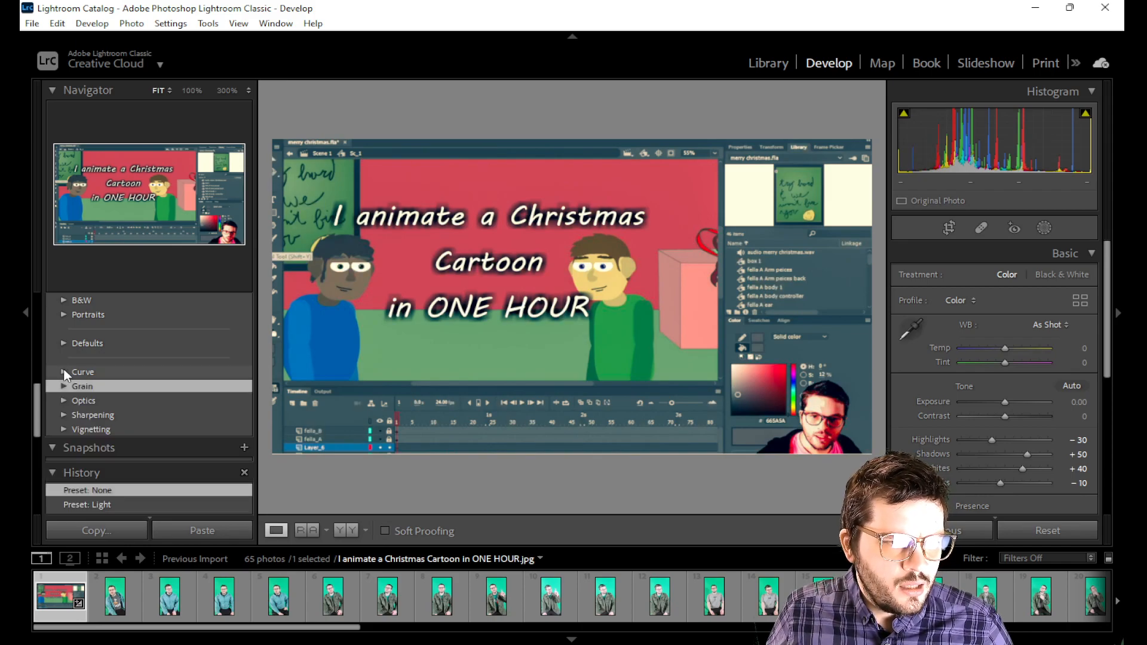
scroll(69, 390, down, 4)
scroll(69, 390, down, 4)
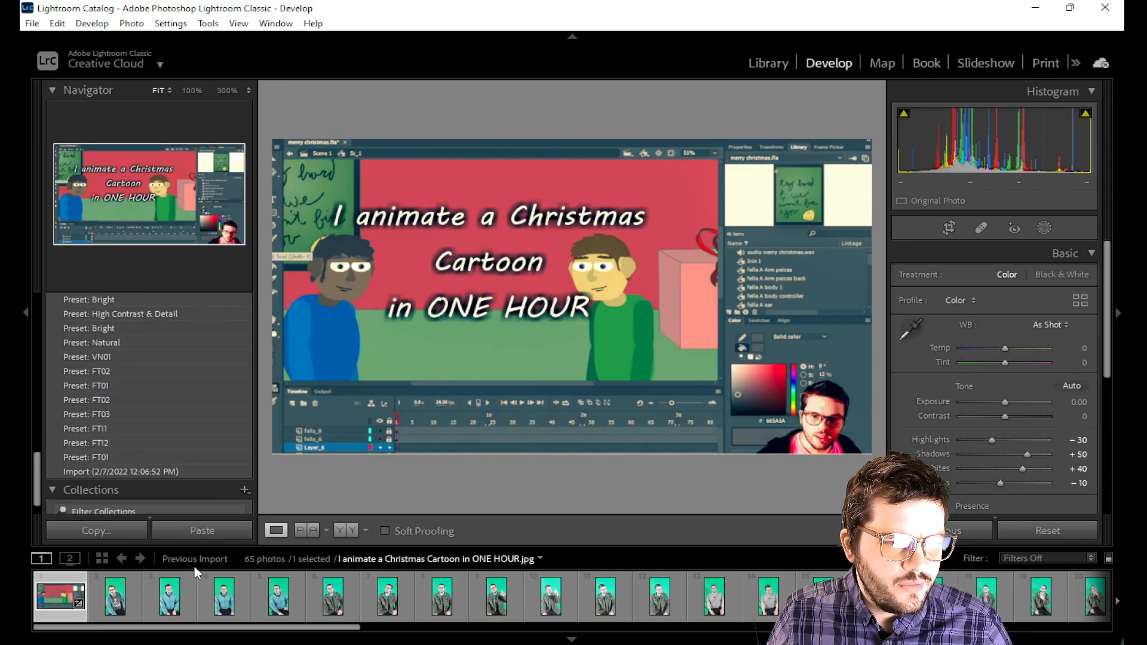
click(171, 601)
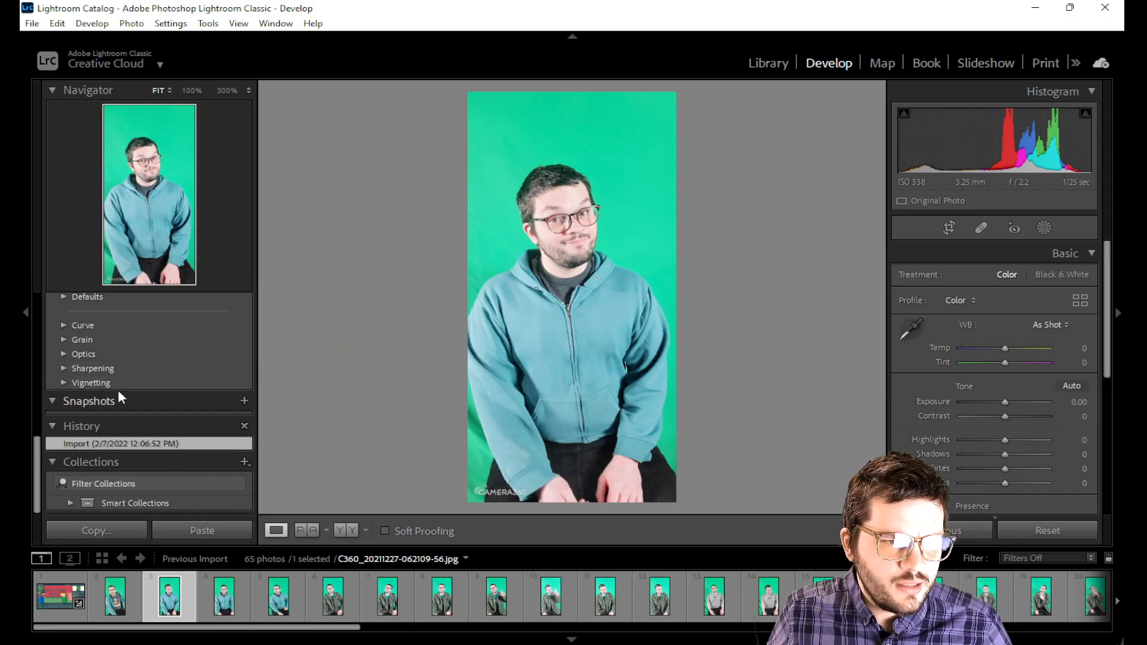
scroll(81, 322, up, 4)
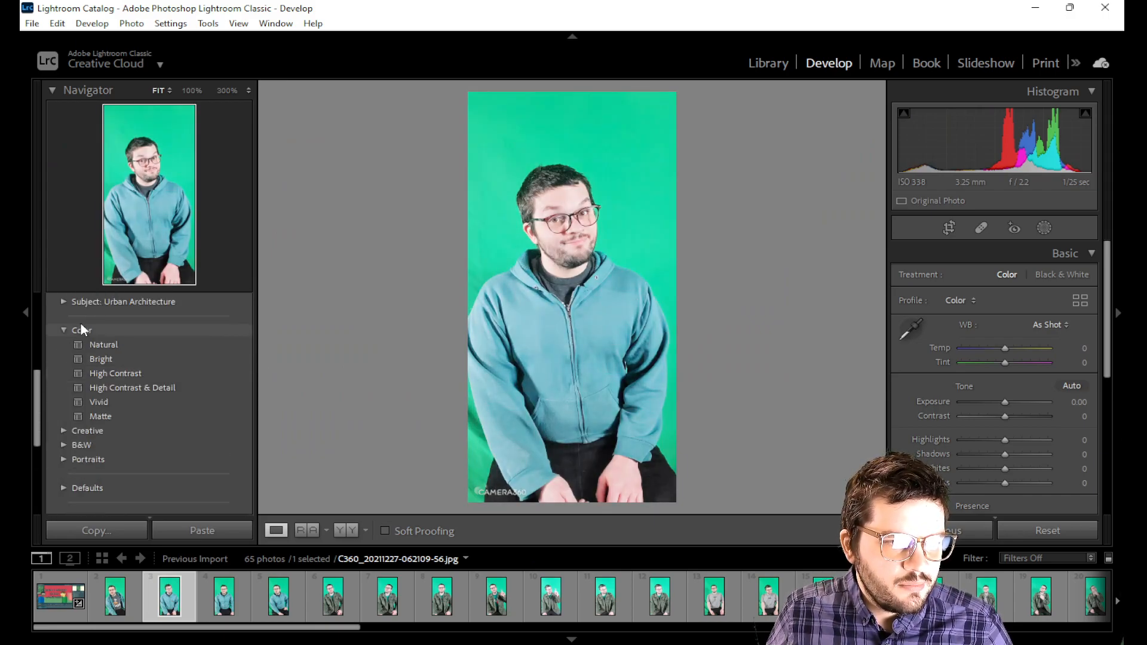
click(102, 364)
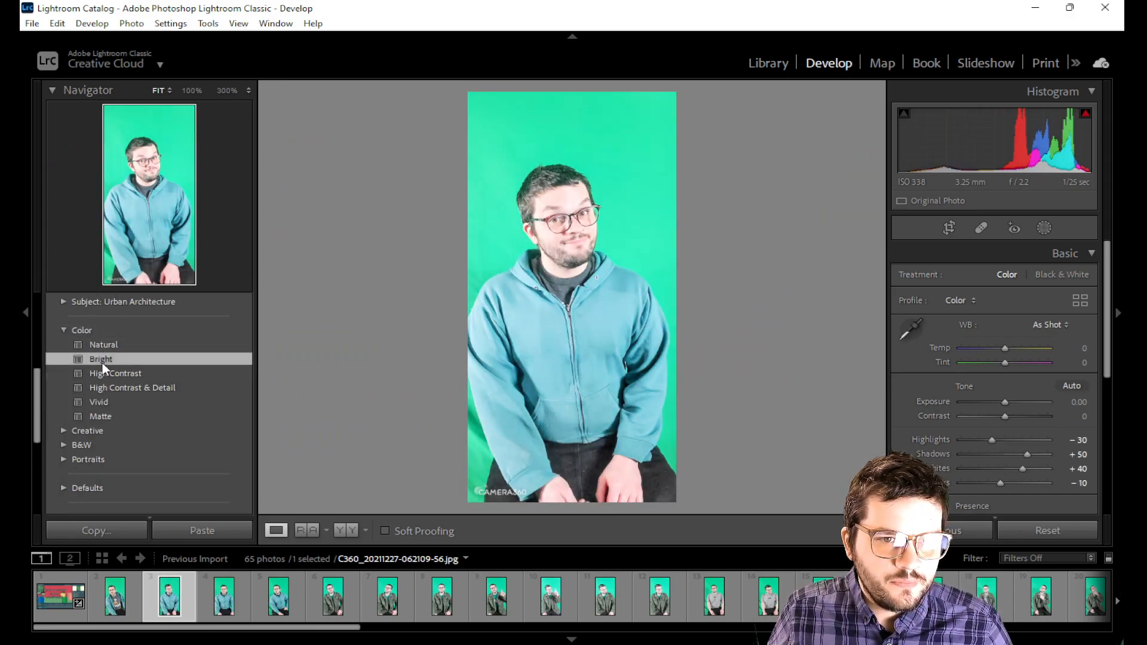
Step: Expand the Style: Futuristic preset group and apply FT01 to the green-screen photo
scroll(84, 351, up, 5)
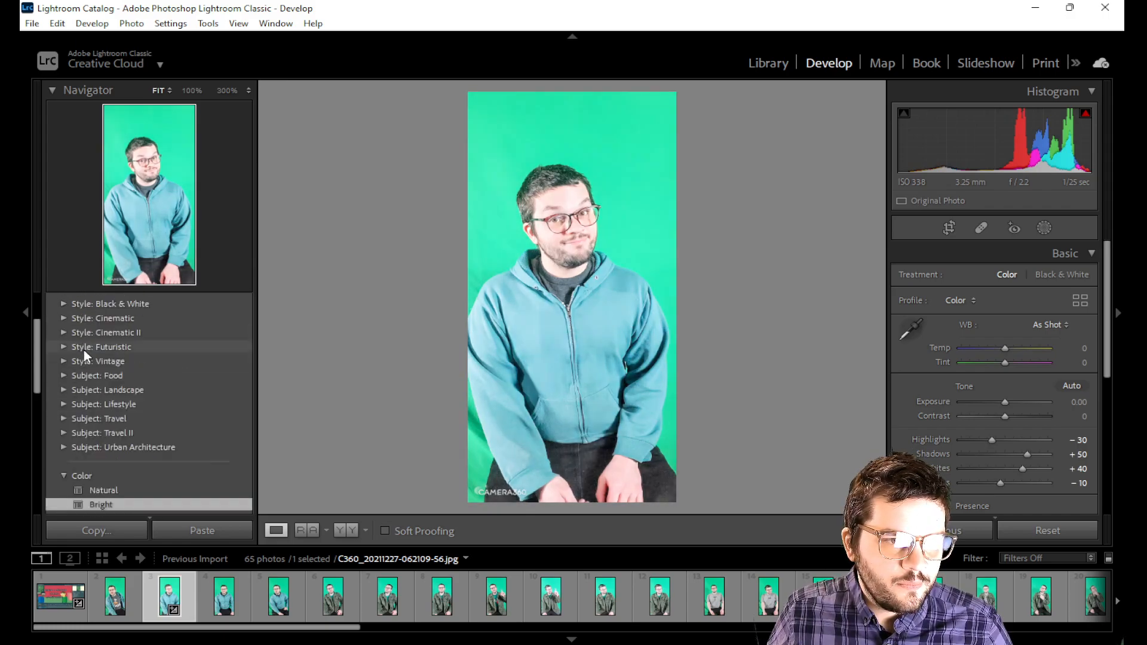
scroll(68, 338, up, 1)
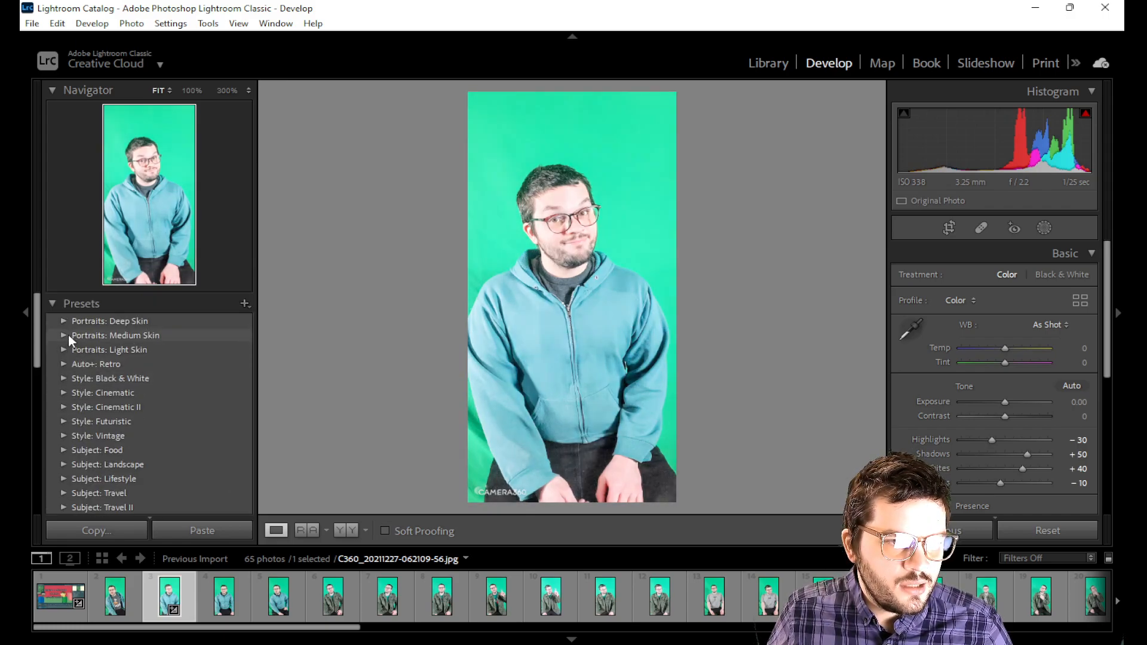
click(61, 421)
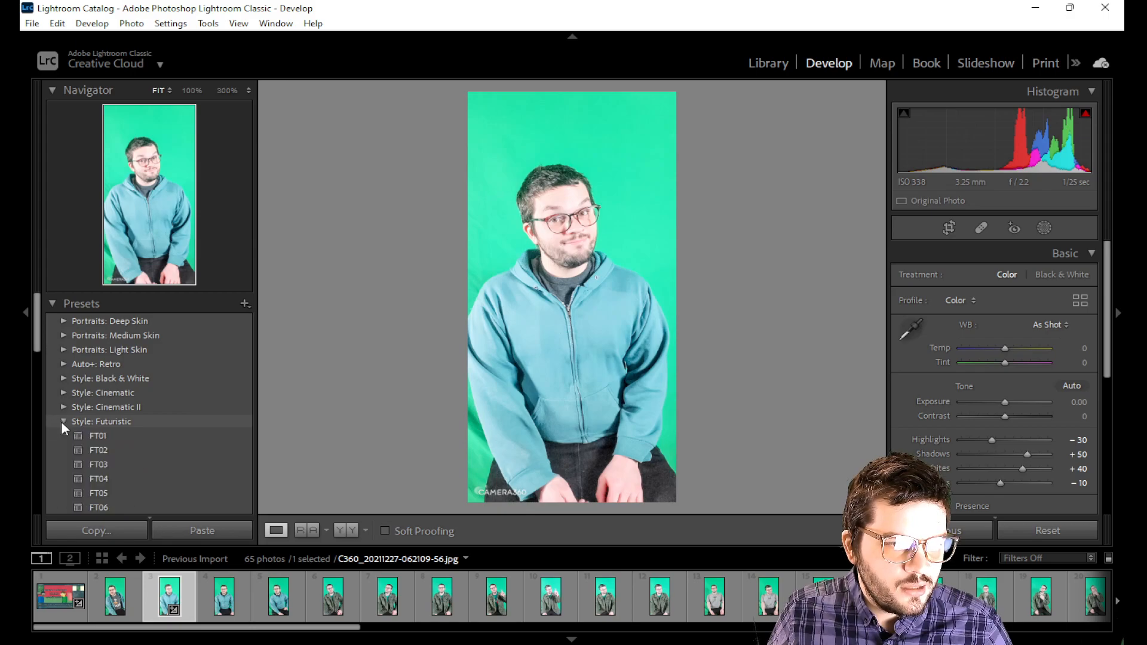
click(97, 436)
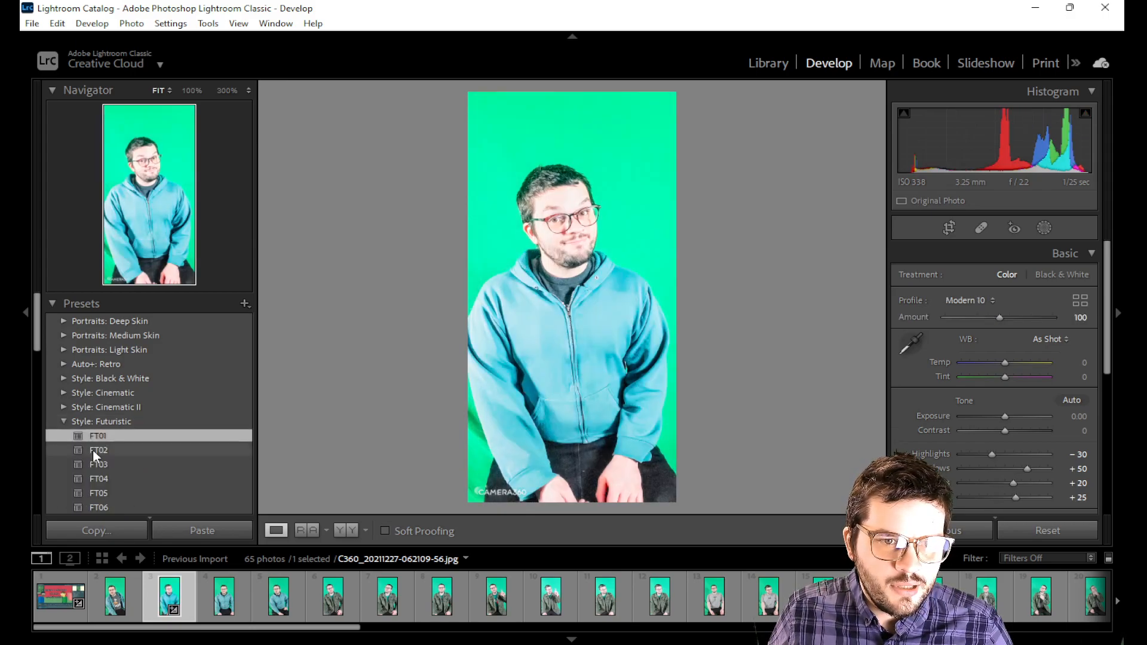
Step: Try the FT02 and FT03 presets from the Style: Futuristic group on the green-screen photo
click(93, 449)
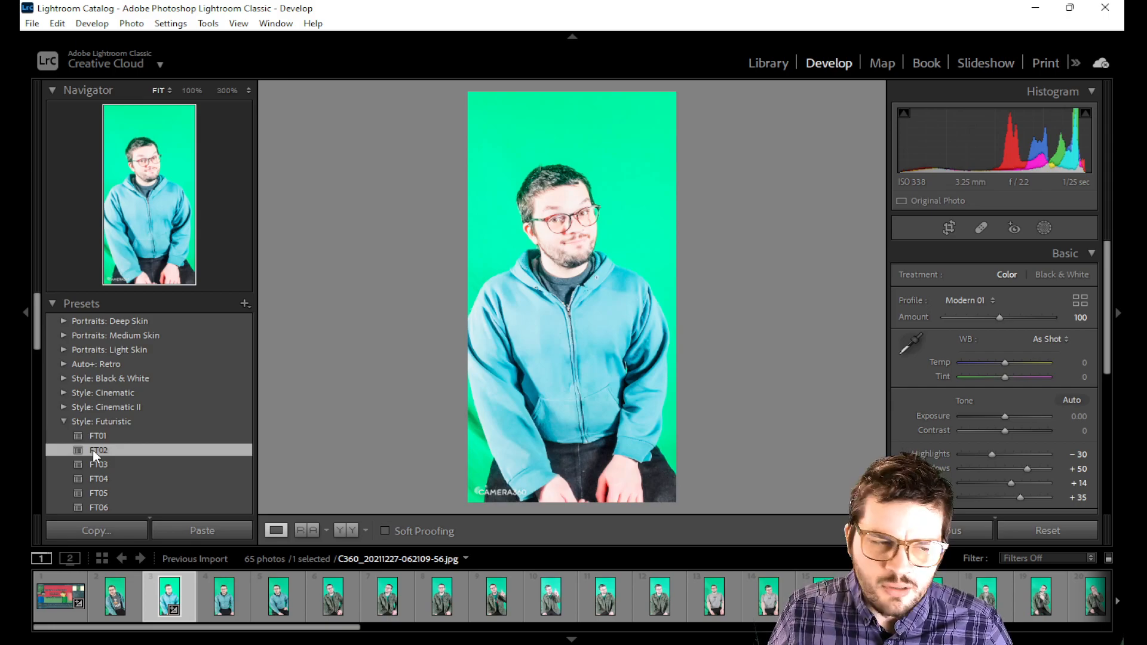
scroll(92, 449, down, 1)
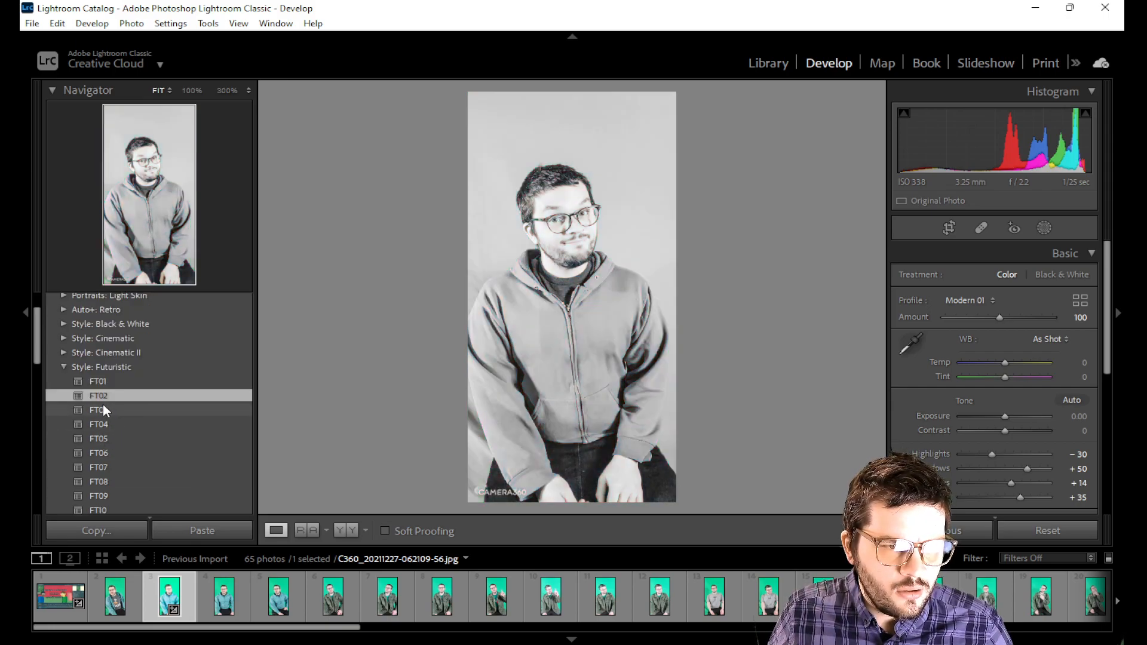
click(101, 409)
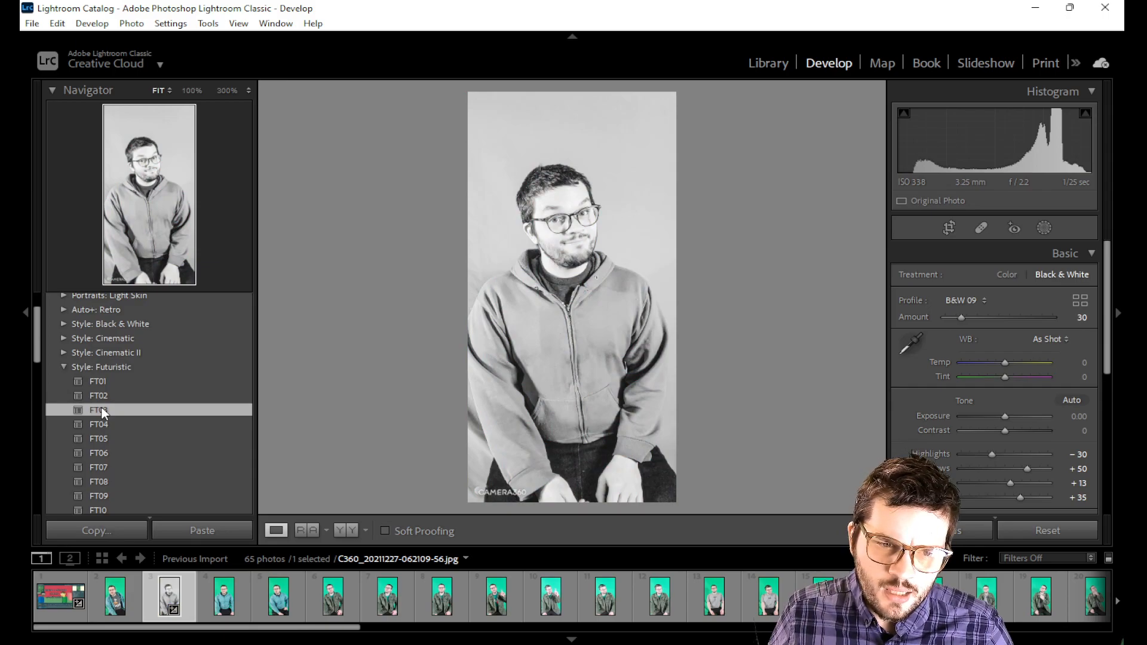
Step: Expand the Style: Cinematic II preset group and try CN11, CN12, CN13 and CN14 on the photo
scroll(101, 407, up, 1)
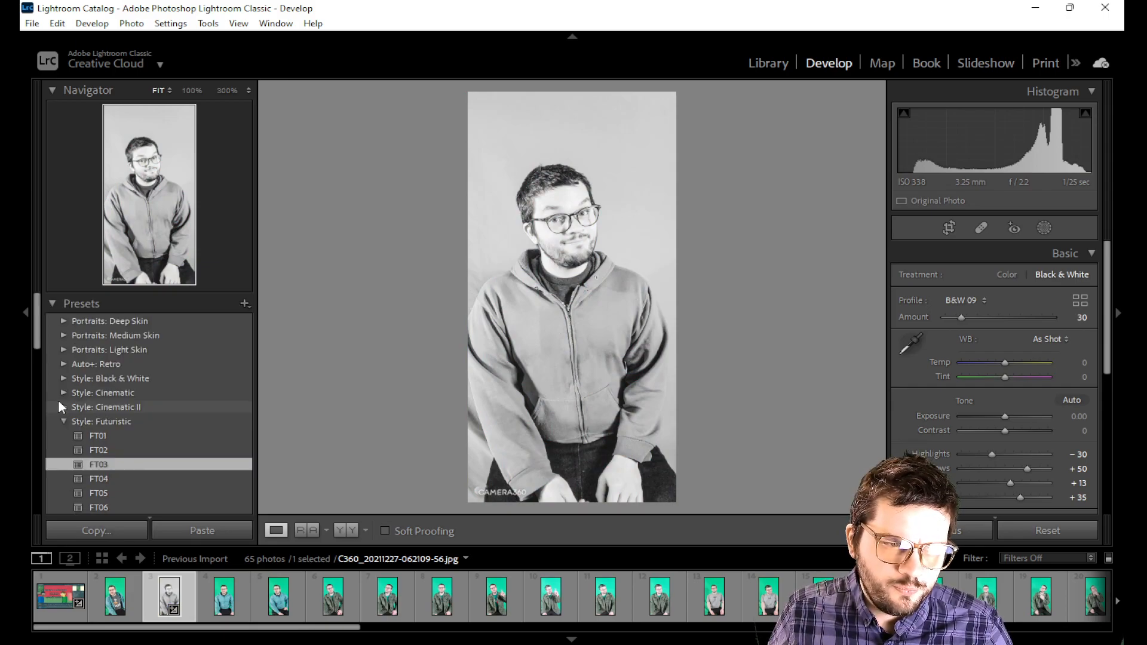
click(59, 401)
click(82, 422)
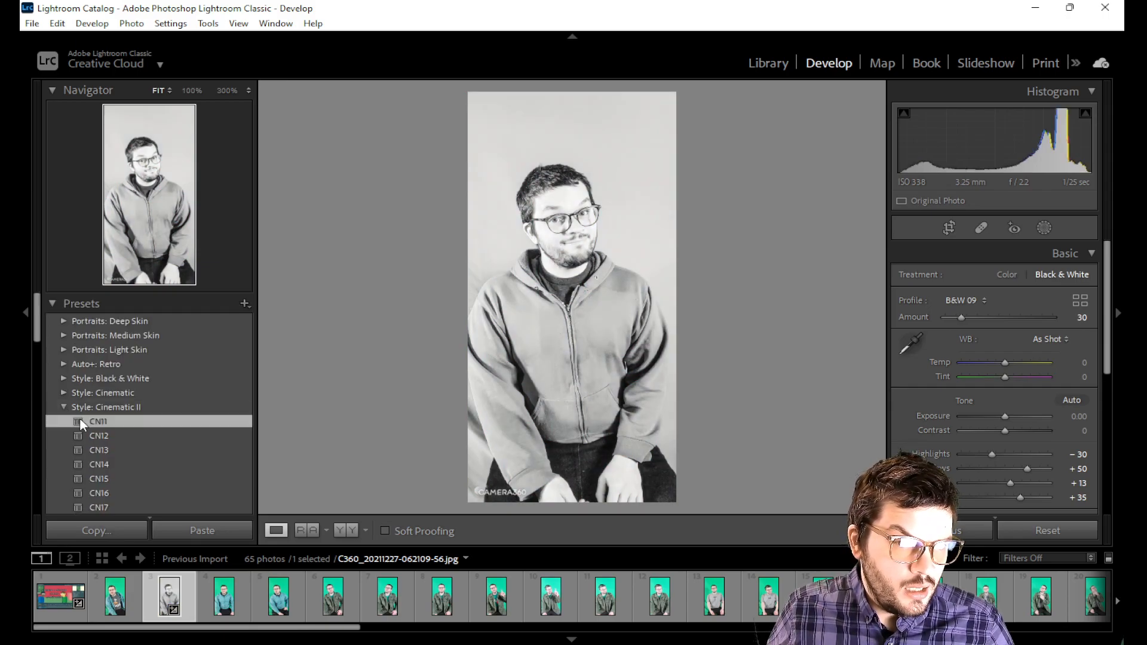
click(98, 436)
click(98, 452)
scroll(98, 454, down, 2)
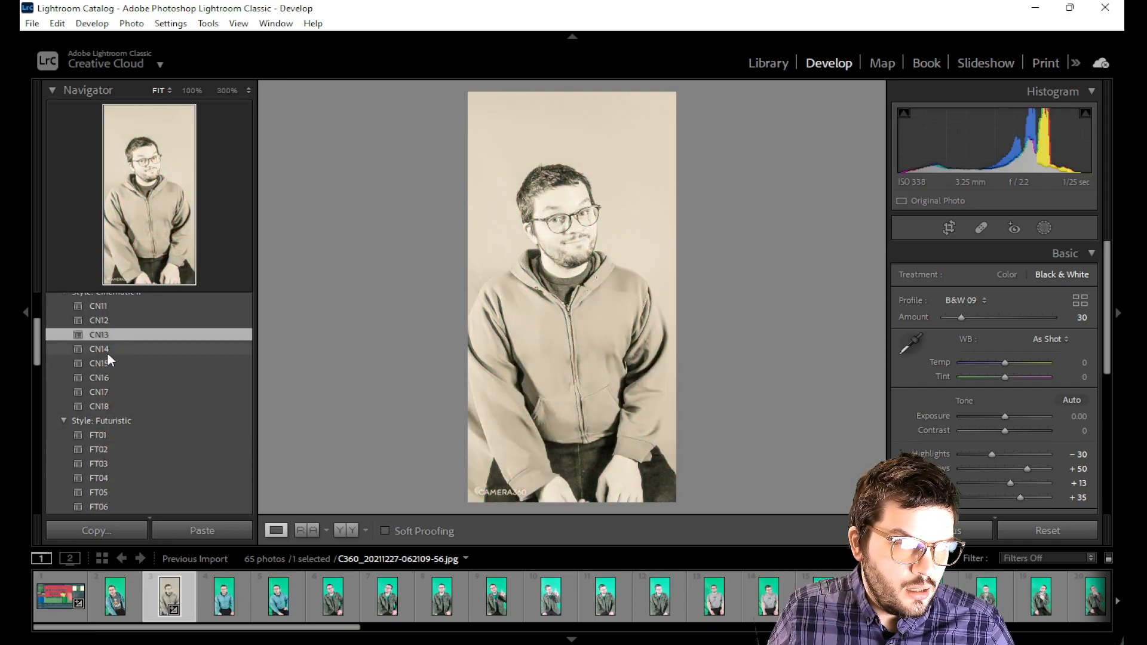
click(107, 353)
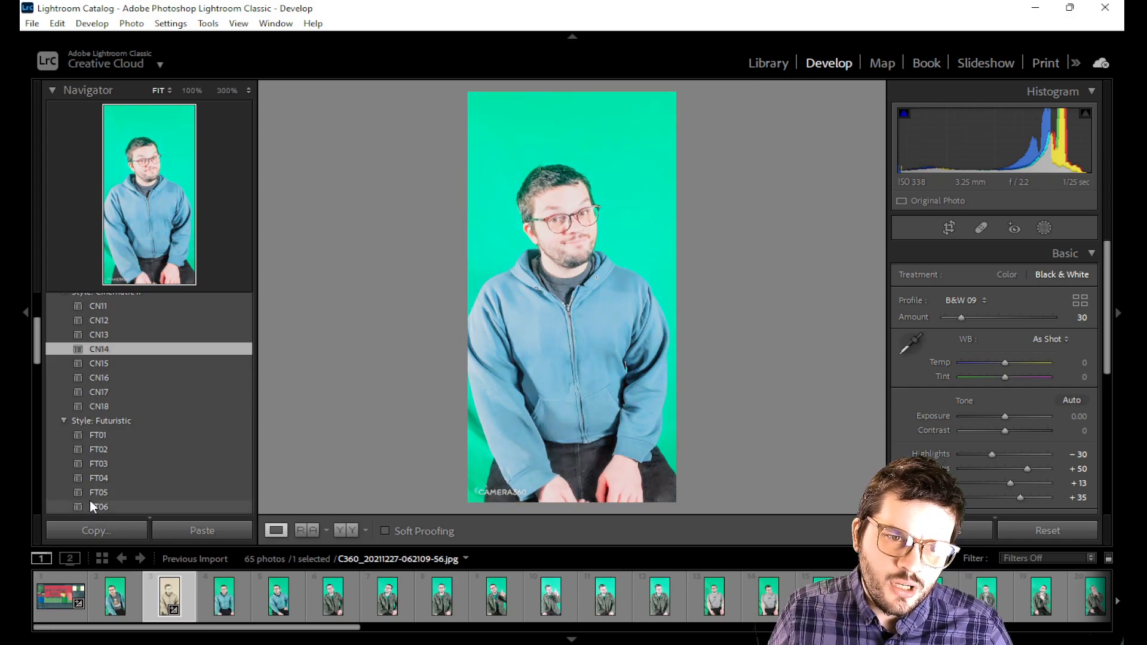
Step: Reapply the CN13 preset to the photo and collapse the Style: Cinematic II group
scroll(90, 501, down, 3)
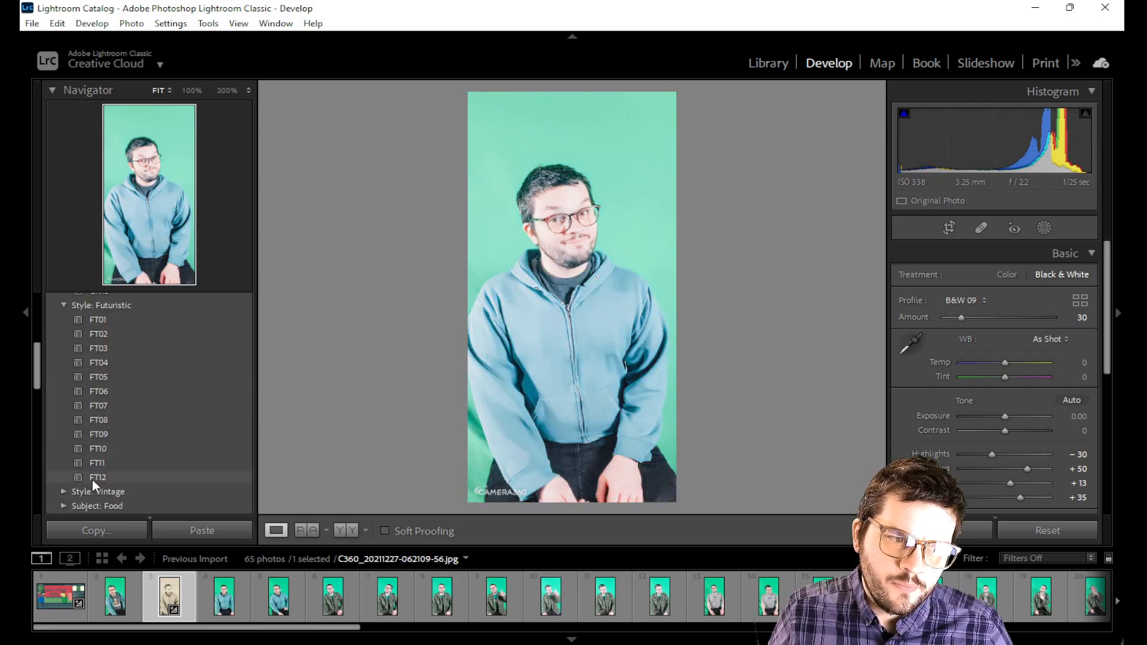
scroll(99, 497, up, 3)
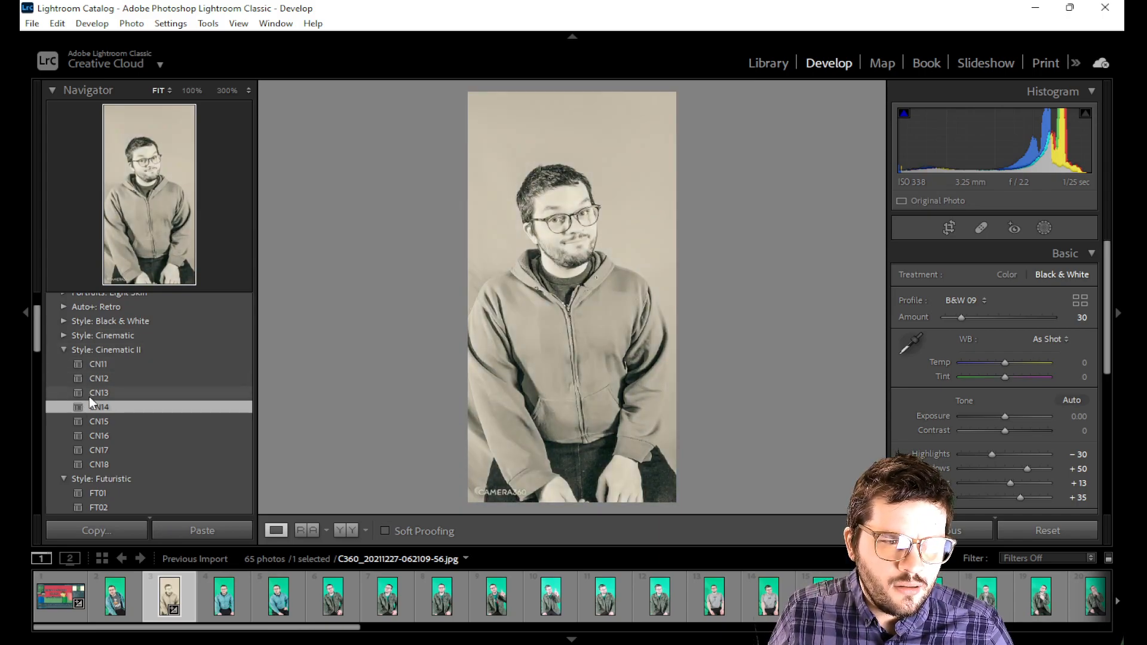
click(91, 391)
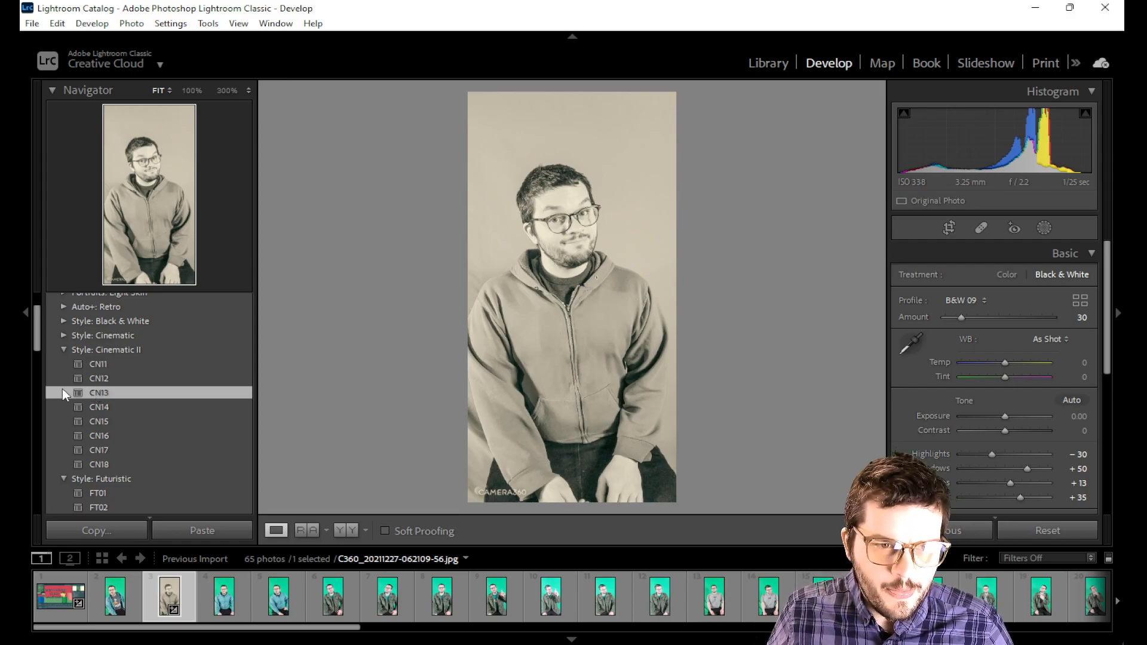
click(63, 349)
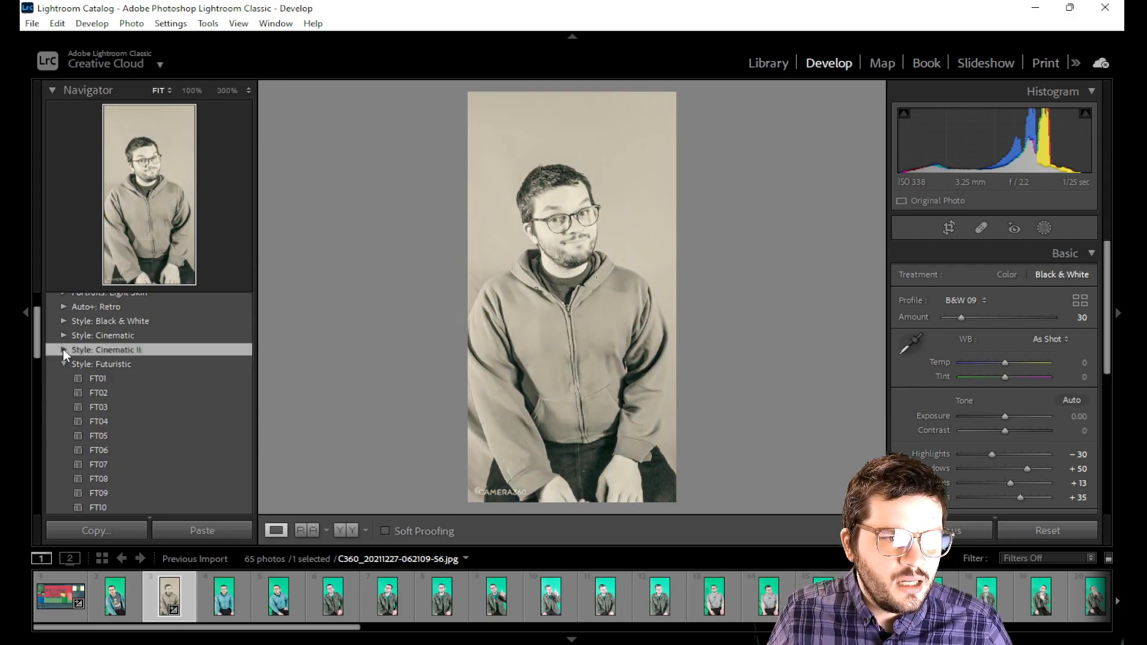
click(61, 335)
click(57, 336)
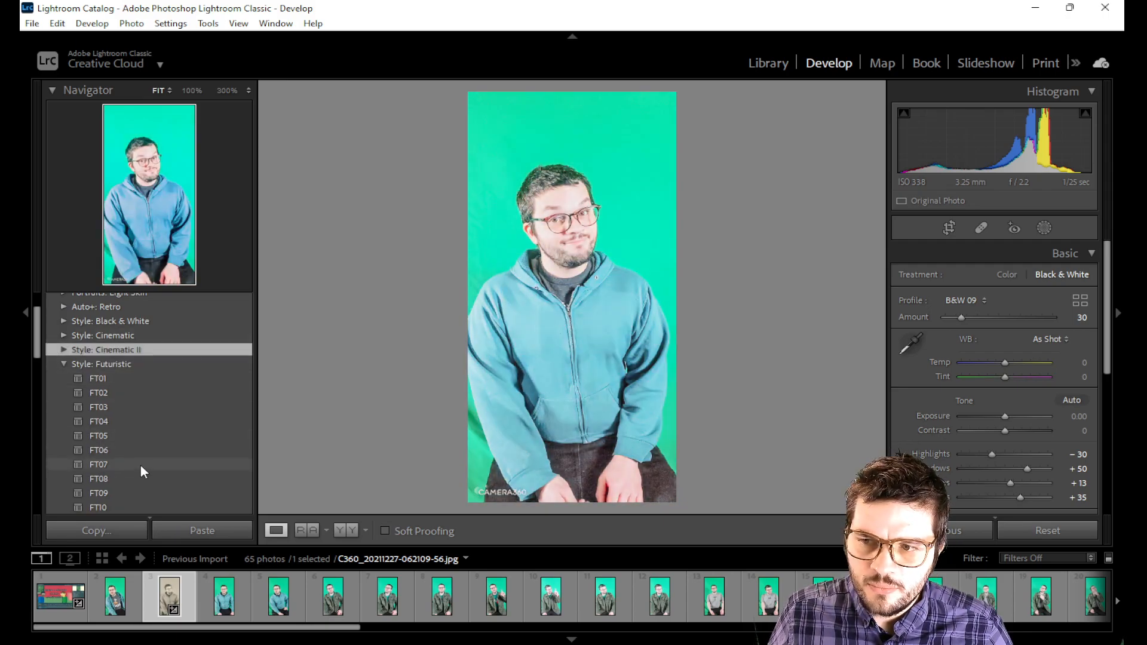
Step: Expand the Style: Black & White group, try BW01 and BW05 on the photo, and apply BW07
scroll(125, 452, up, 2)
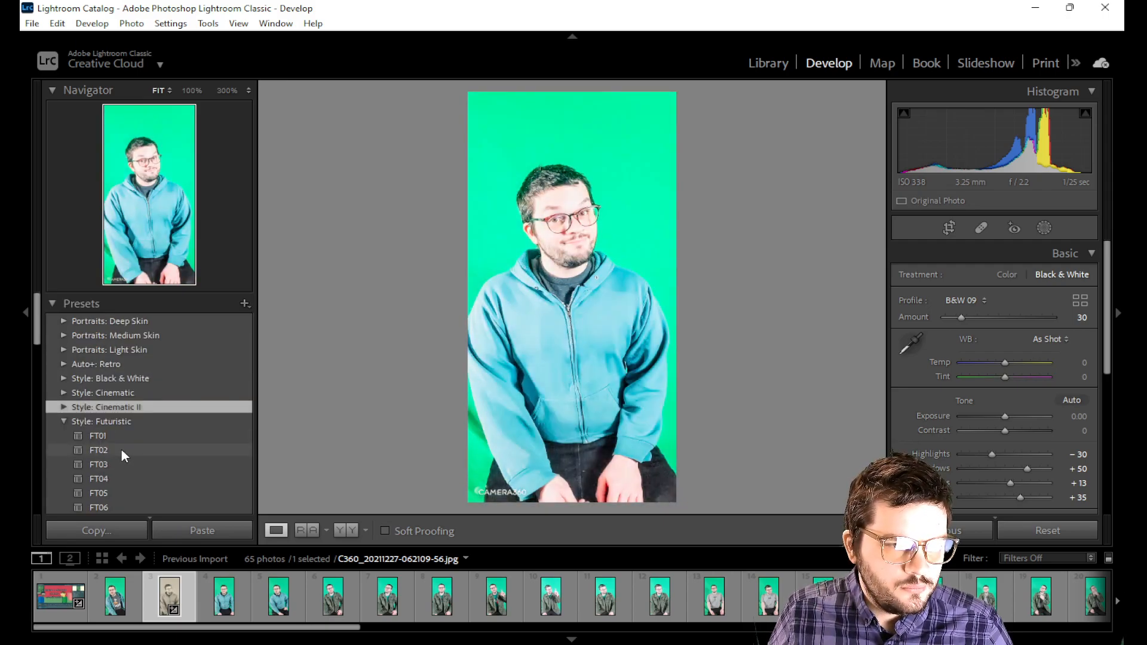
click(61, 378)
click(107, 392)
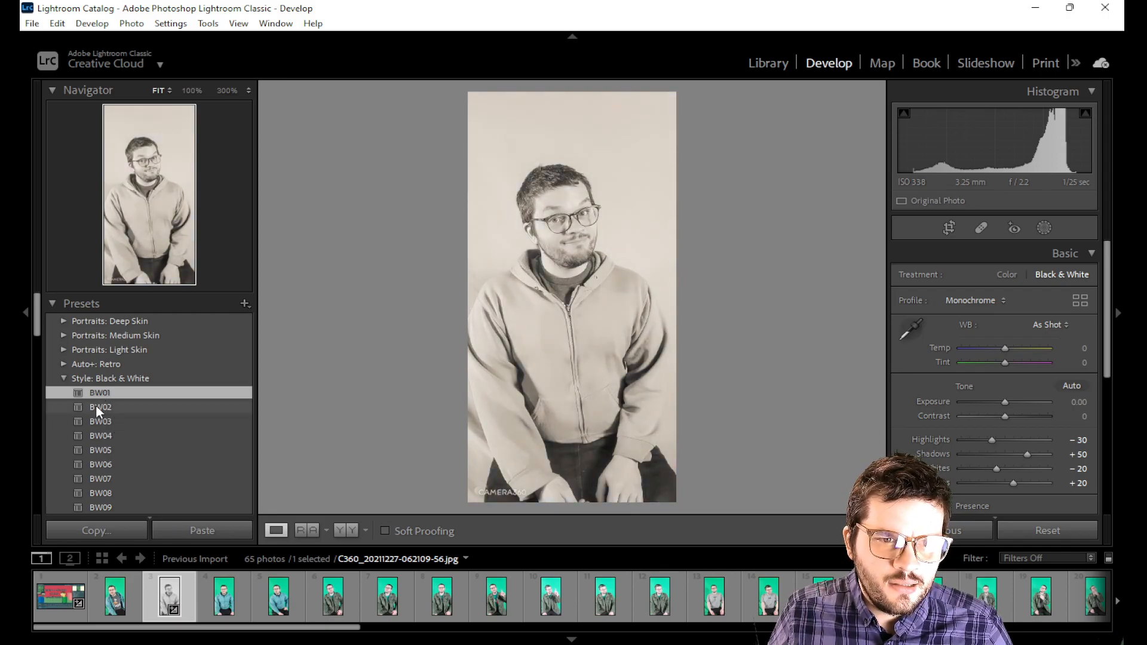
click(88, 453)
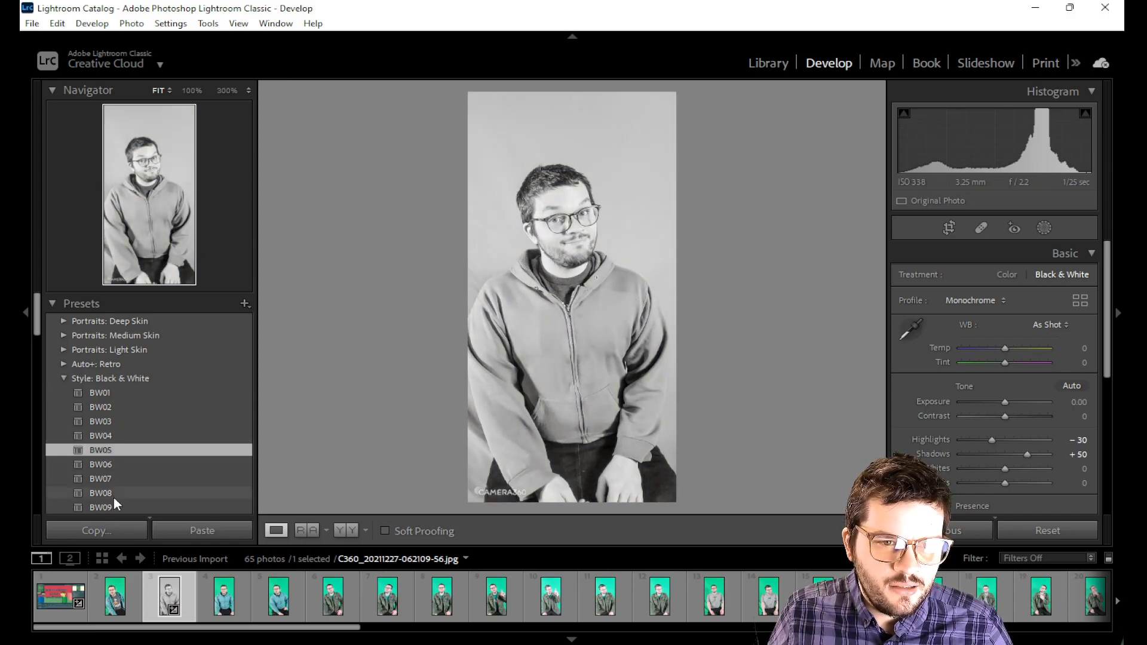
scroll(109, 501, down, 2)
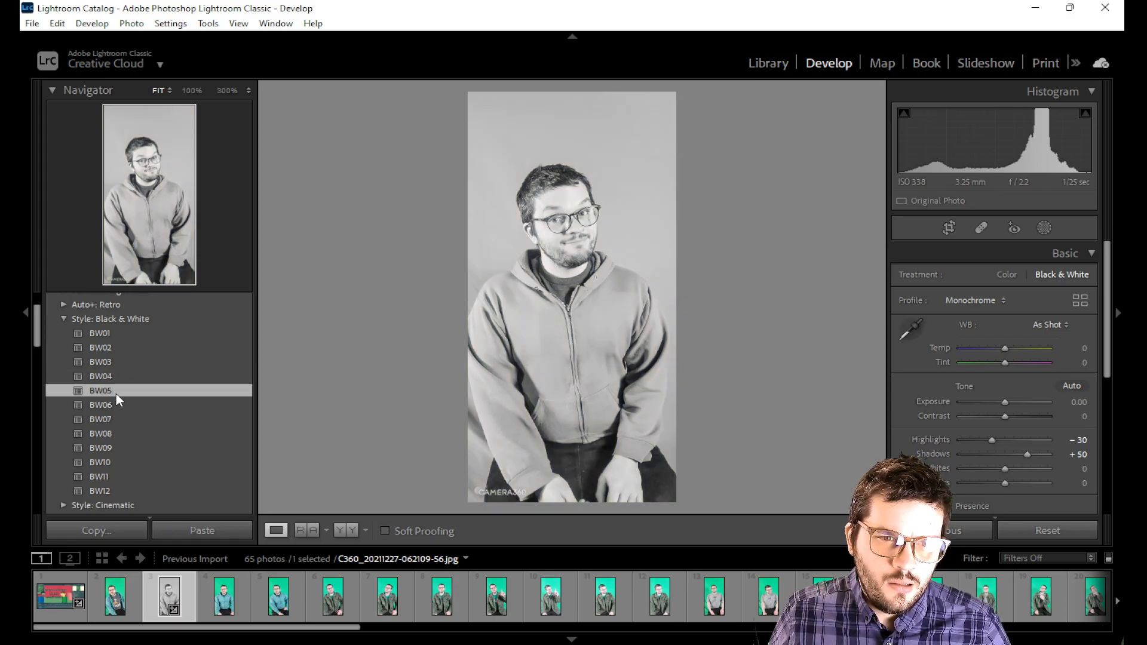
click(112, 420)
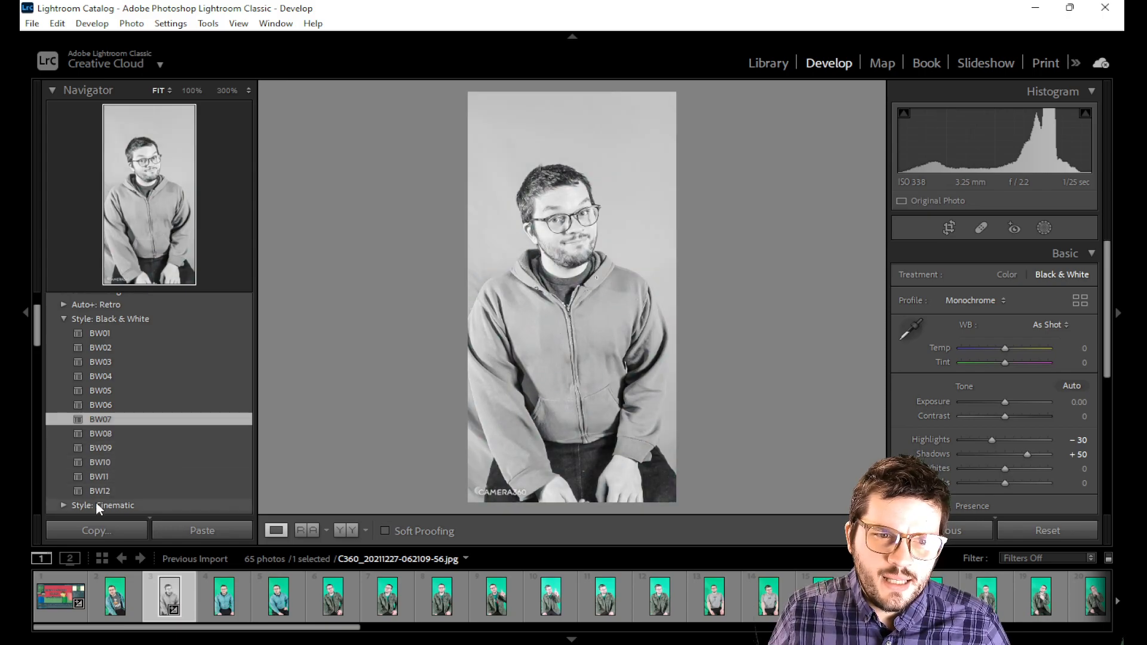
scroll(108, 490, down, 5)
scroll(108, 490, down, 5)
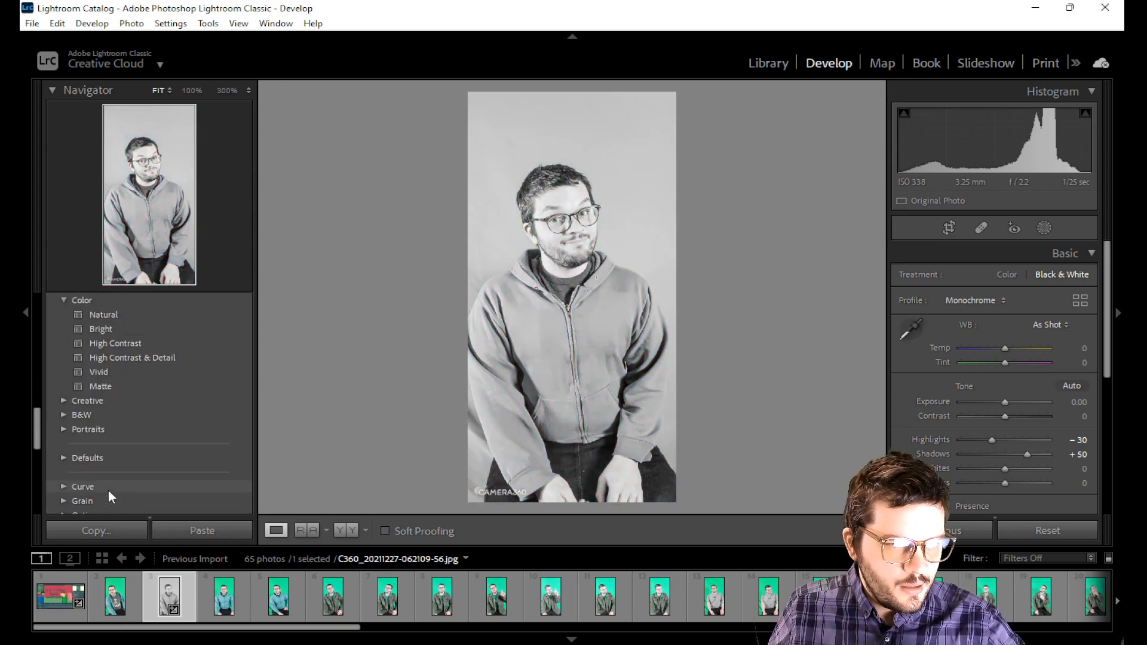
scroll(109, 490, down, 4)
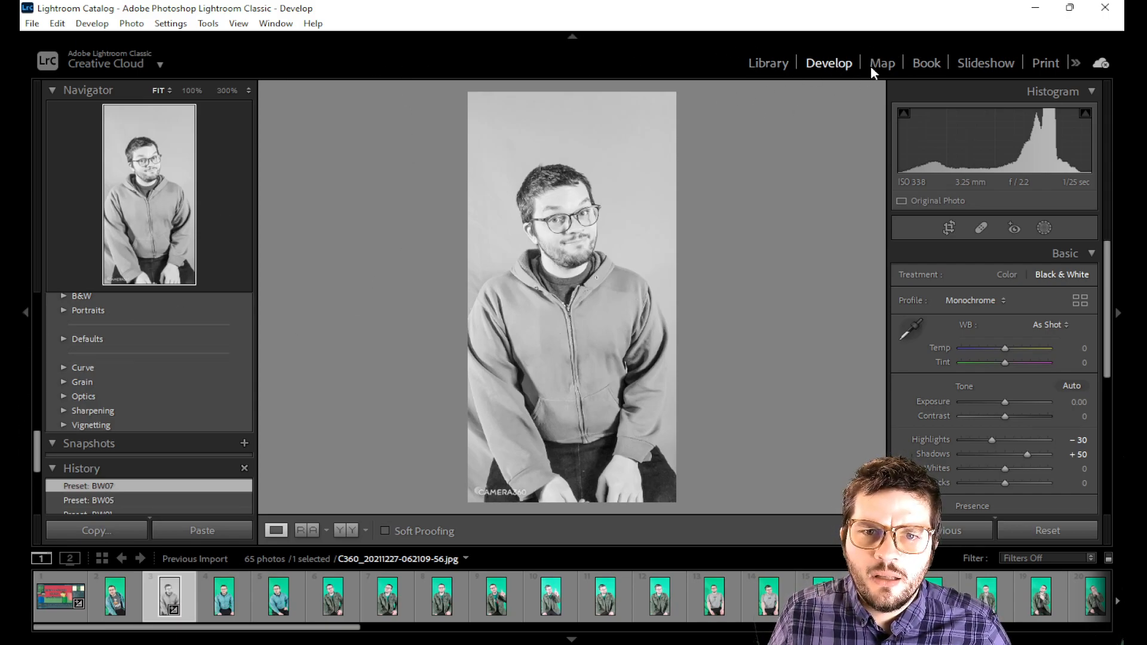
Step: Switch to the Map module and go through both introductory tips until they are dismissed
click(886, 62)
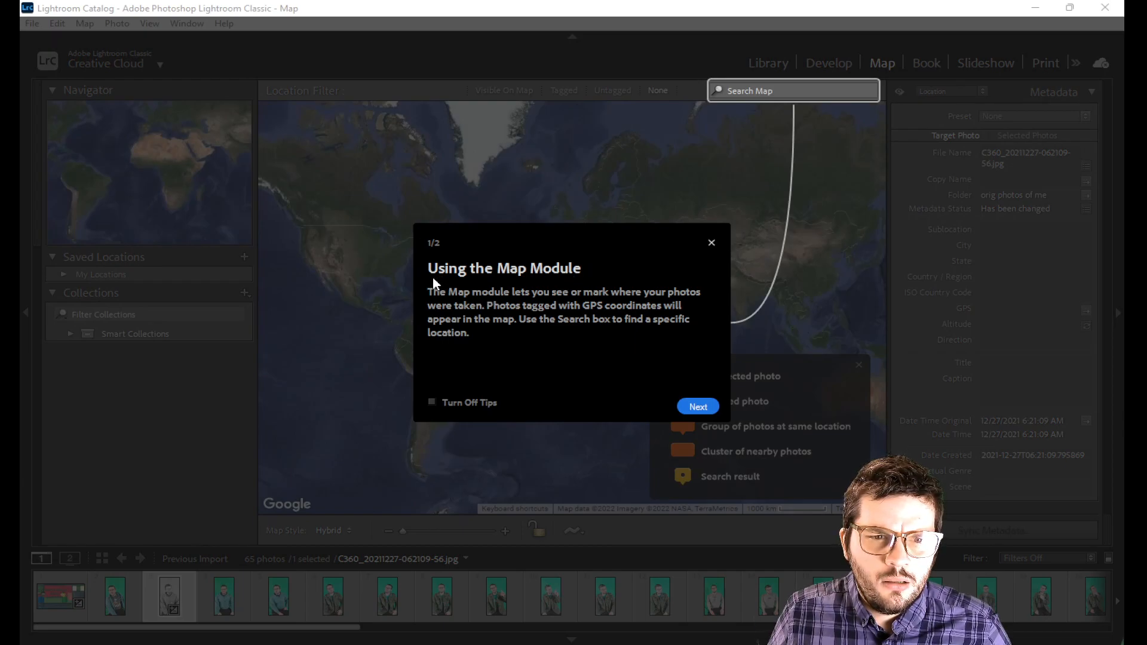
click(698, 407)
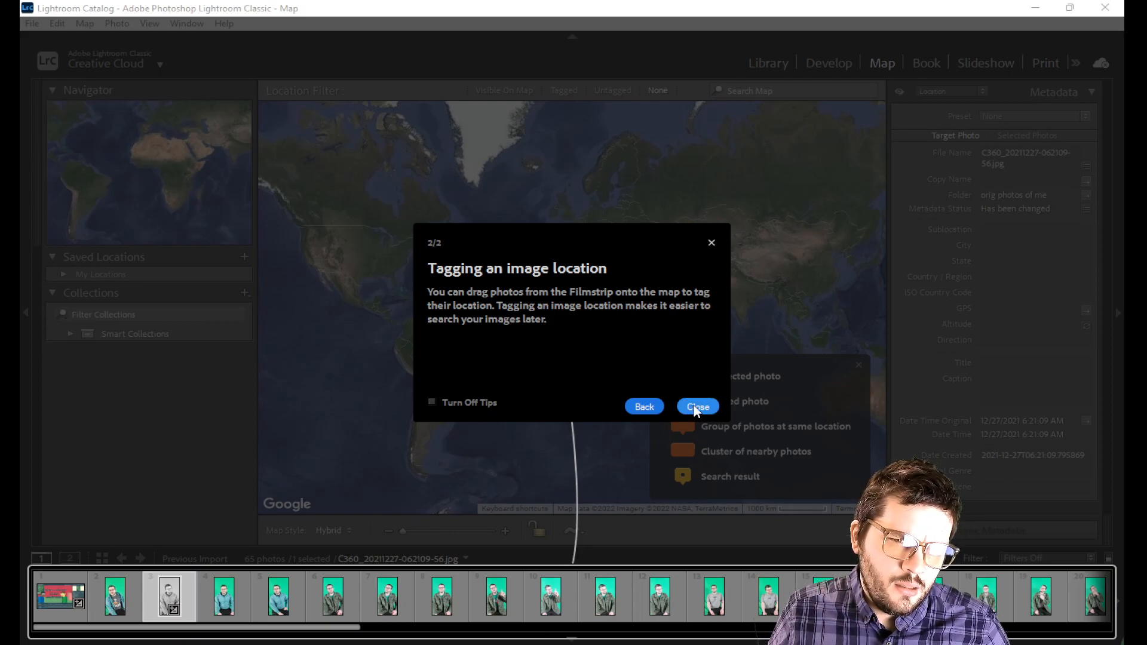
click(697, 409)
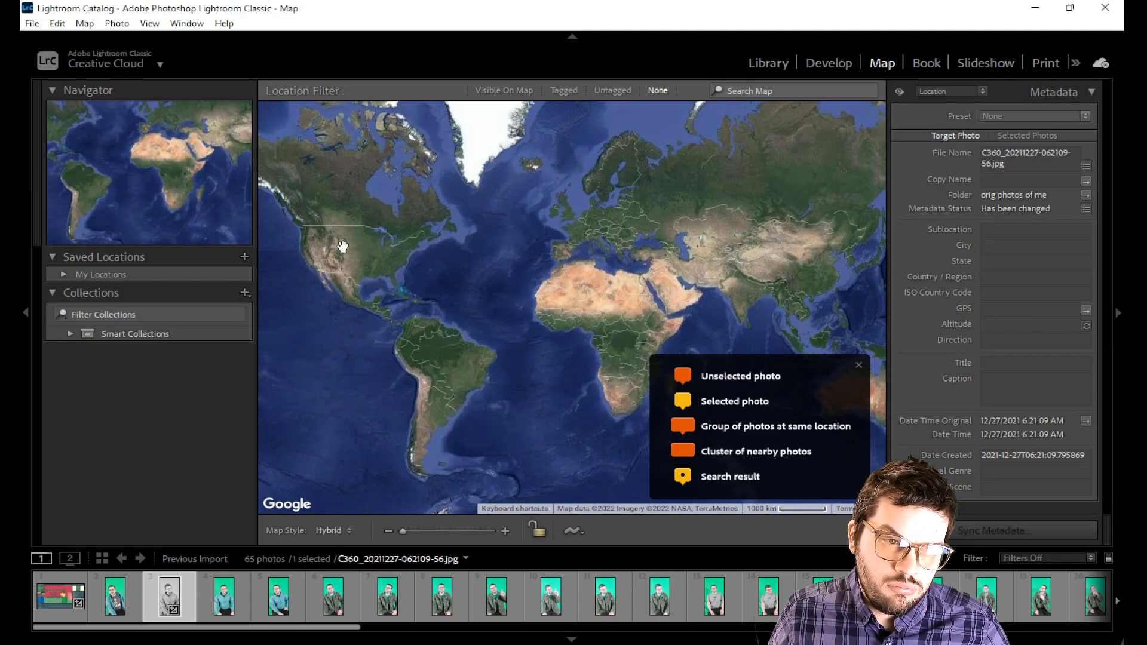
Step: Examine the map close up over the central and western United States and across the continents at world scale
scroll(343, 251, up, 6)
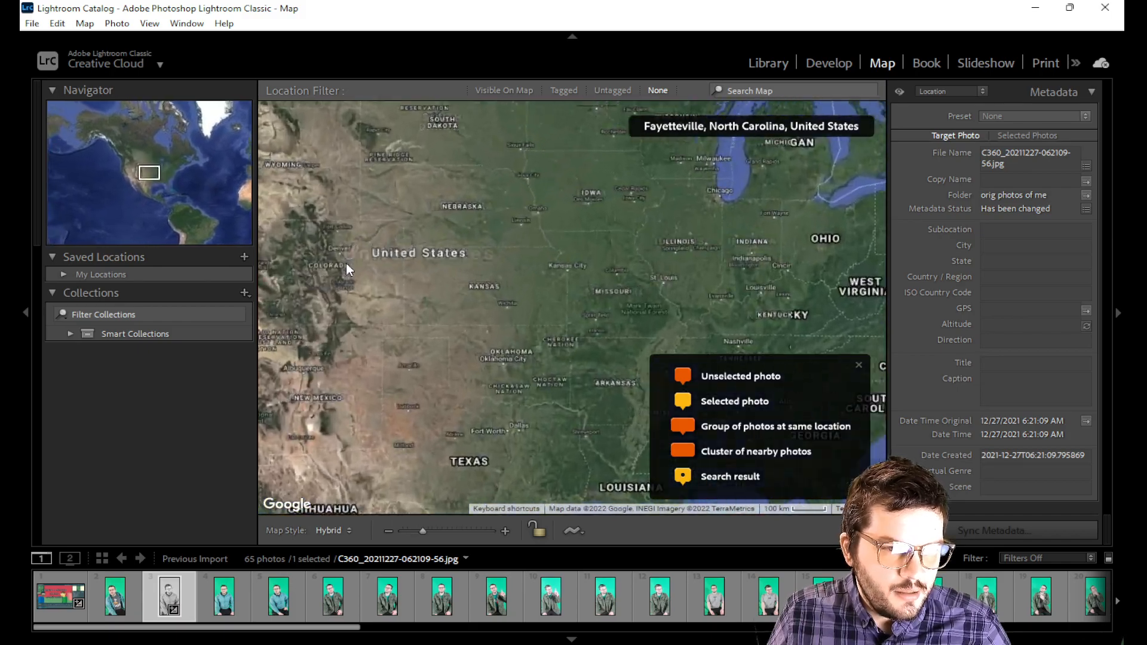
scroll(406, 287, down, 4)
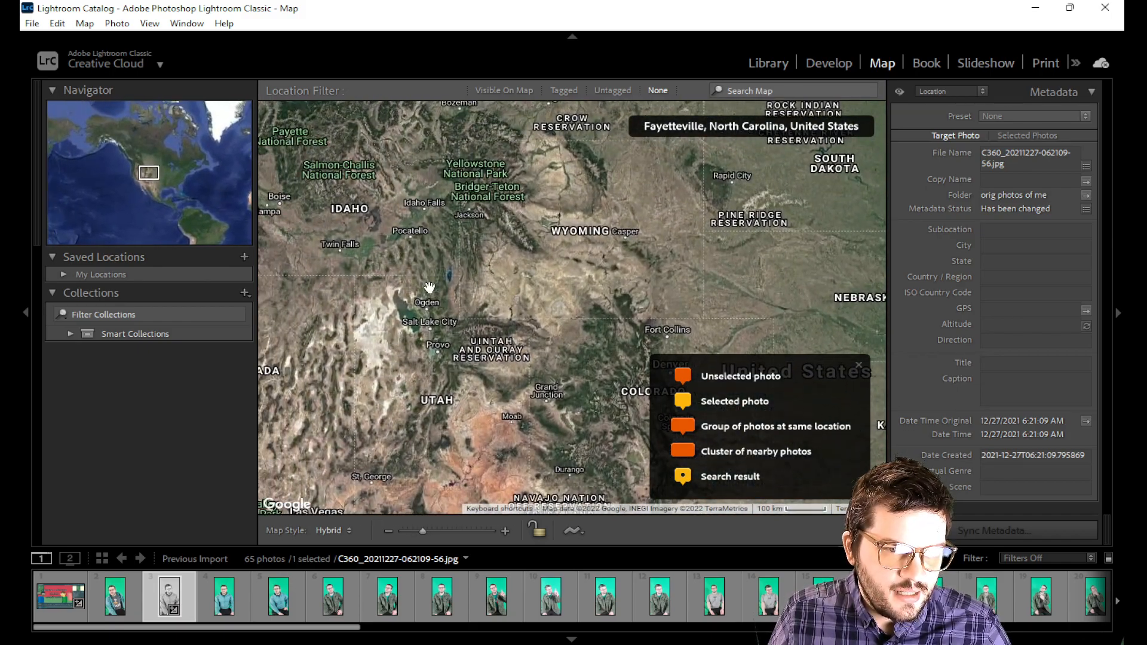
scroll(428, 287, down, 2)
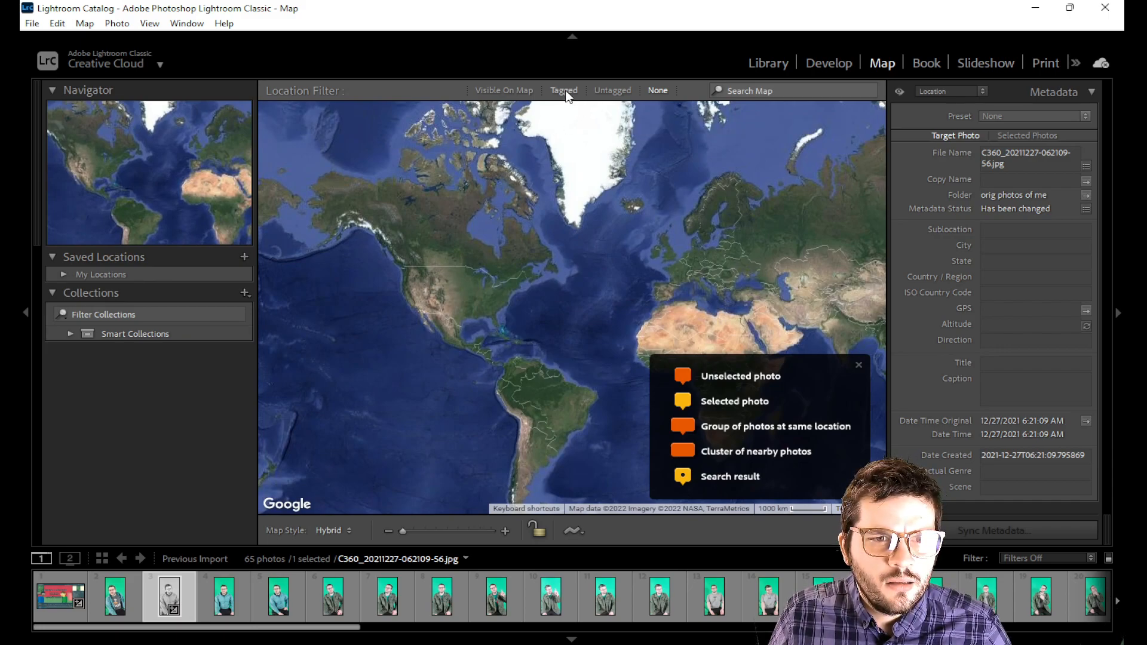
drag(635, 187, 23, 362)
drag(444, 353, 21, 294)
drag(819, 297, 934, 246)
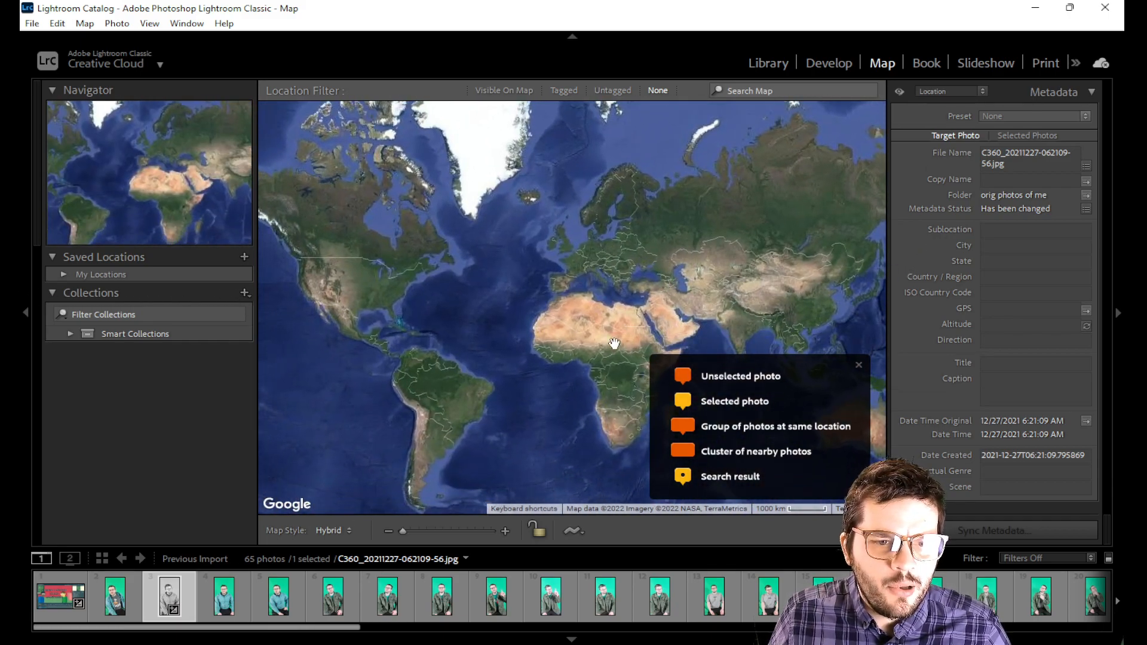
drag(614, 340, 663, 206)
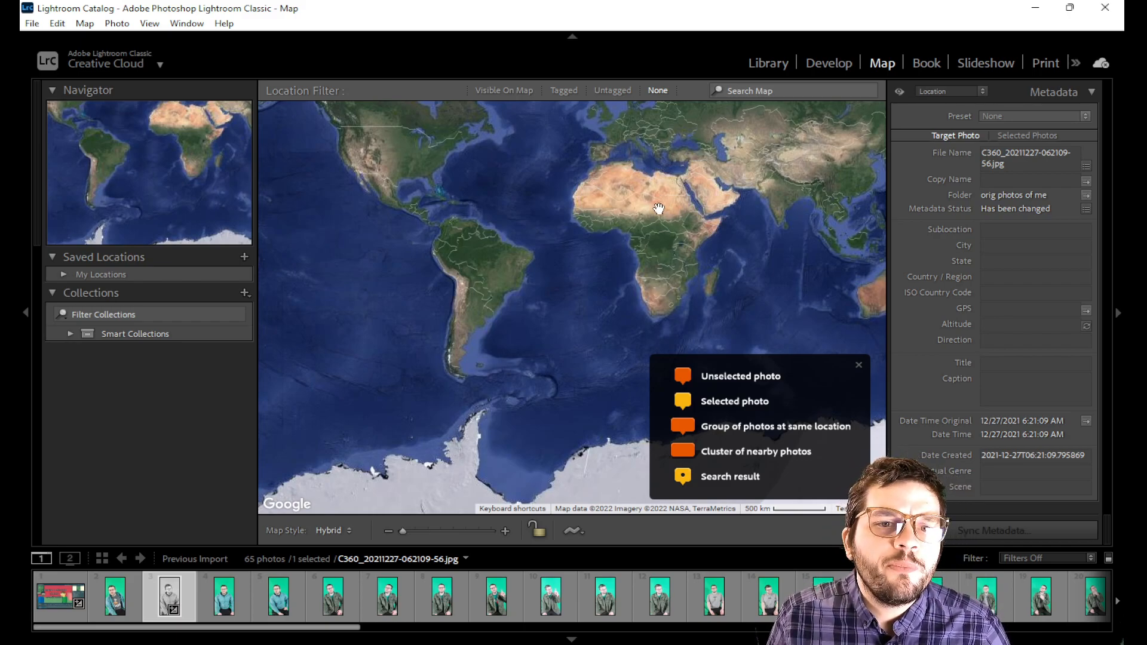
Step: Examine the map in detail from Nevada up the Pacific coast through Oregon and Washington into British Columbia
scroll(359, 158, up, 5)
drag(496, 233, 719, 397)
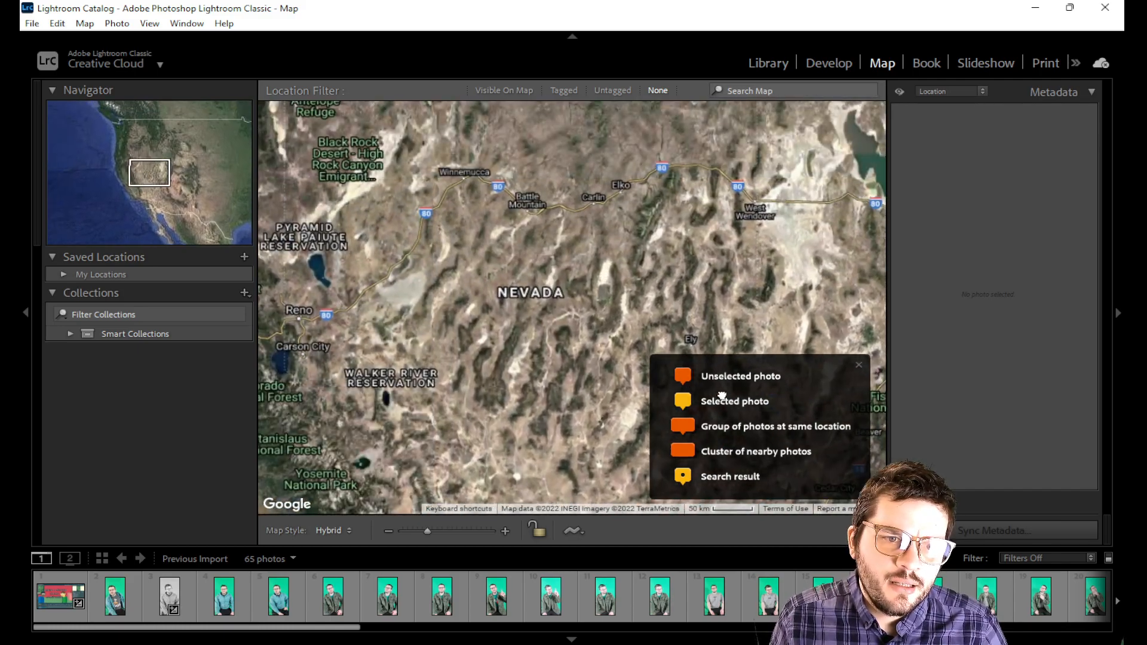
drag(735, 345, 843, 305)
scroll(562, 233, down, 1)
drag(418, 225, 565, 334)
scroll(566, 334, up, 1)
drag(514, 167, 573, 409)
scroll(573, 406, up, 1)
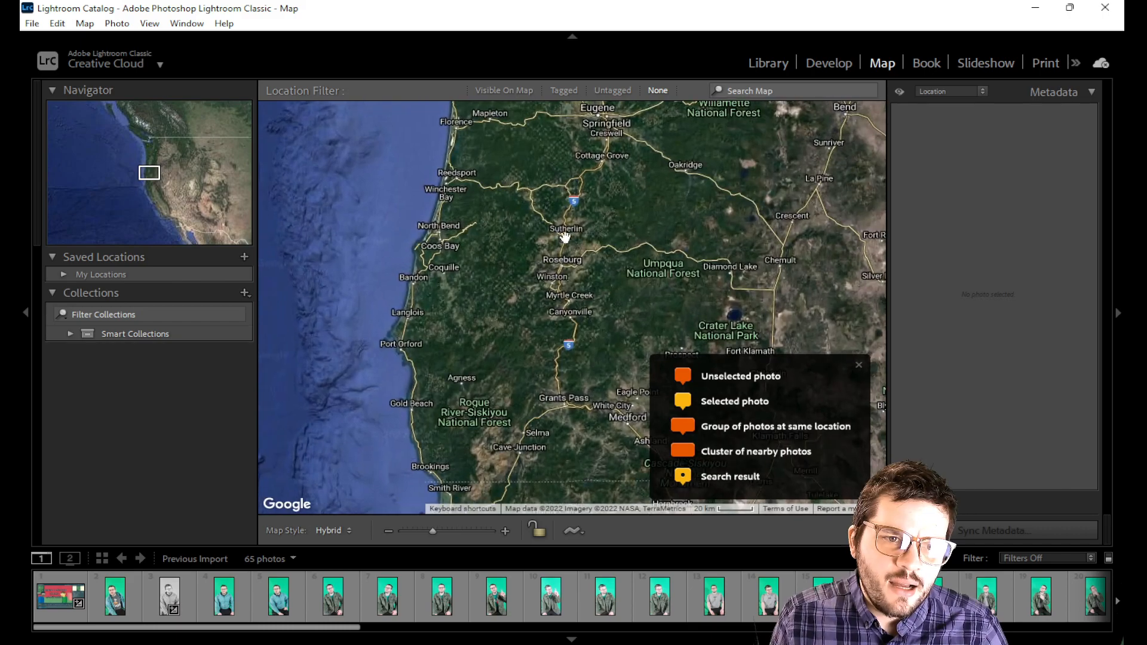
drag(566, 238, 589, 349)
scroll(589, 349, up, 1)
drag(543, 239, 557, 588)
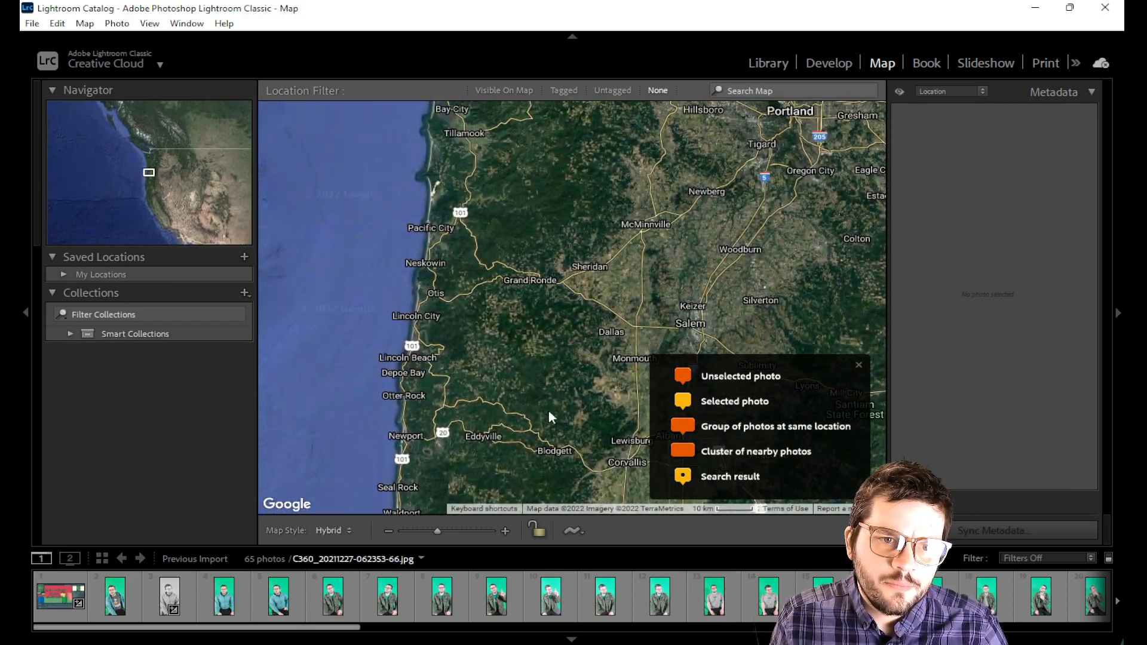
drag(575, 281, 532, 456)
drag(535, 274, 596, 486)
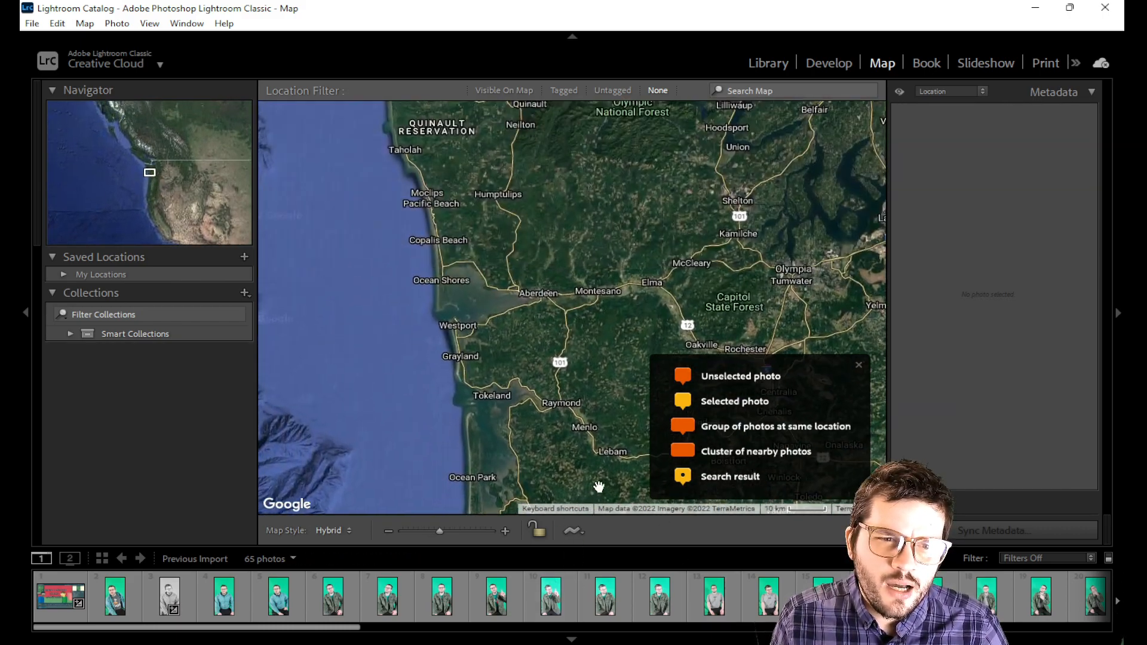
drag(564, 285, 474, 509)
drag(520, 268, 604, 442)
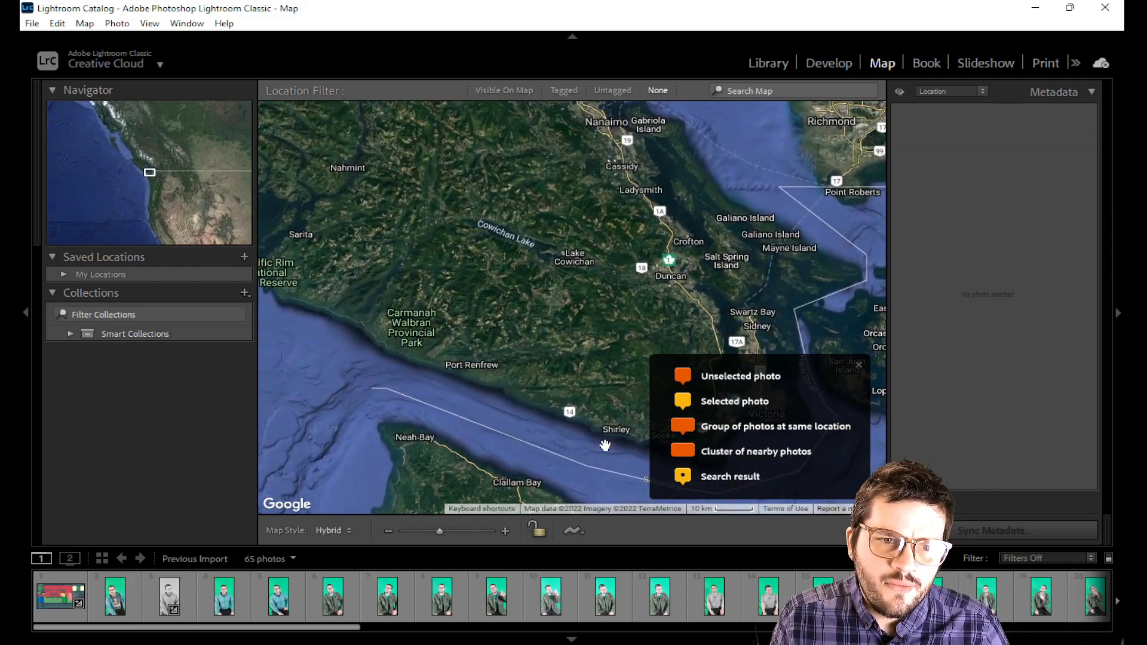
scroll(579, 296, down, 1)
drag(580, 200, 508, 576)
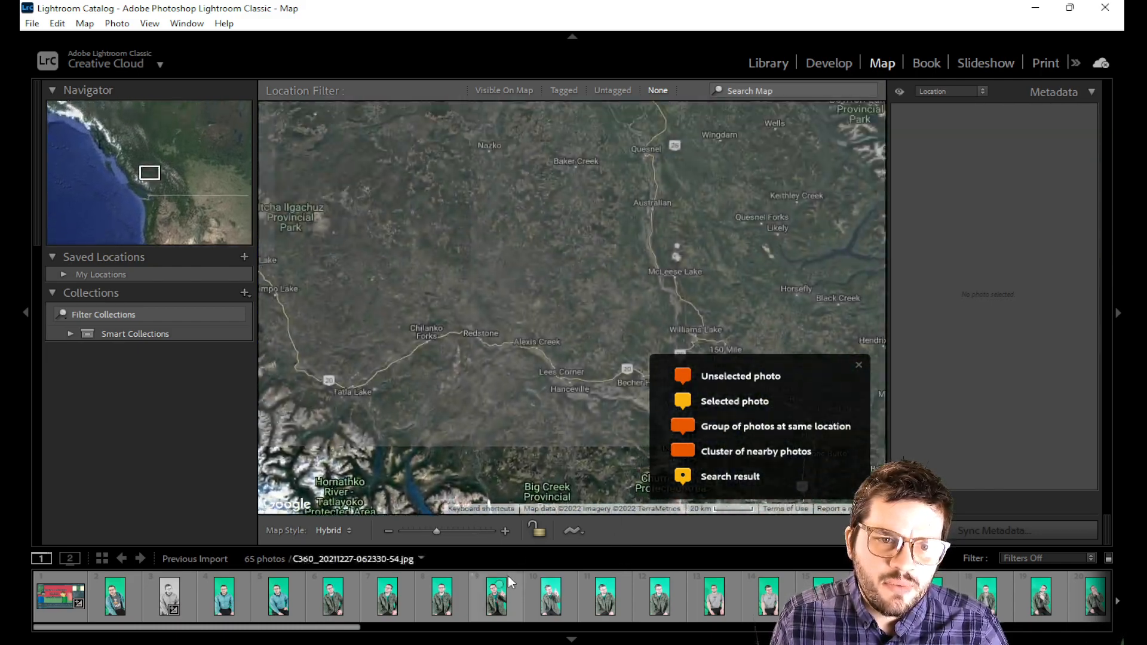
scroll(442, 358, down, 1)
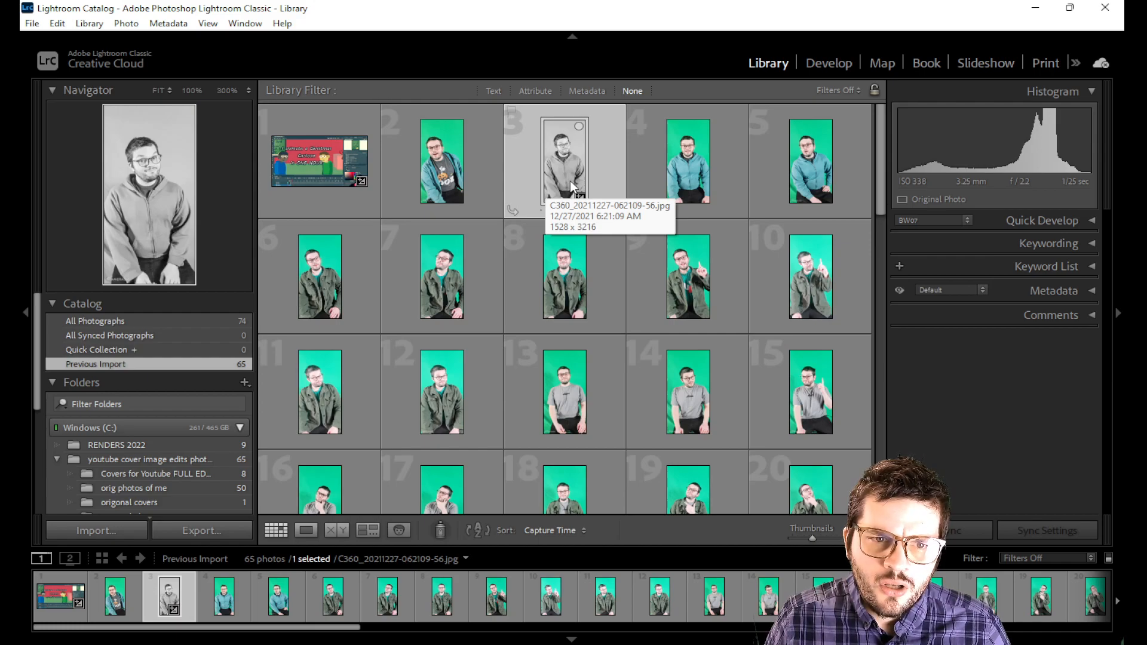
Step: Go to the black-and-white photo's folder in the Library and look over the grid's view options, leaving them unchanged
right_click(590, 167)
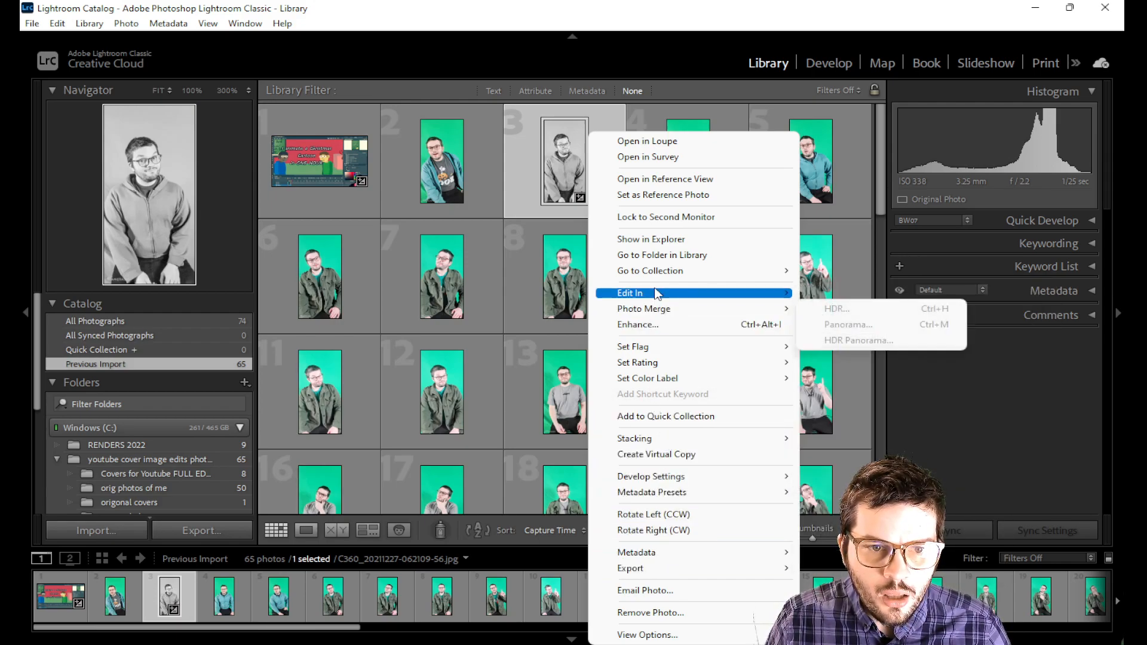
click(649, 258)
right_click(444, 157)
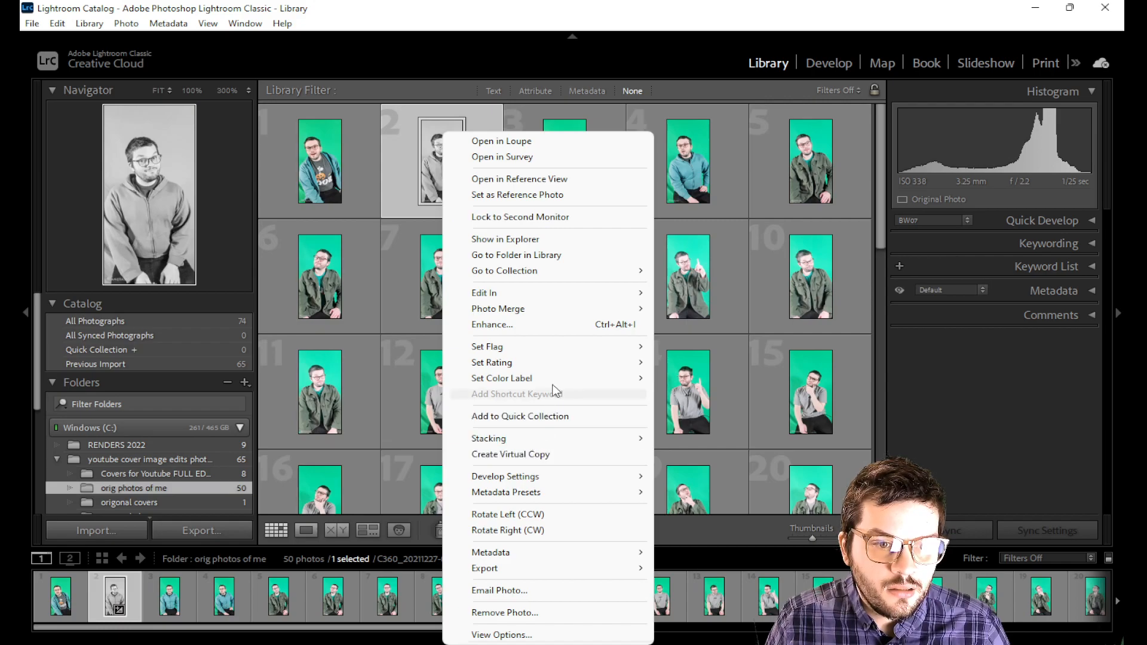
click(568, 638)
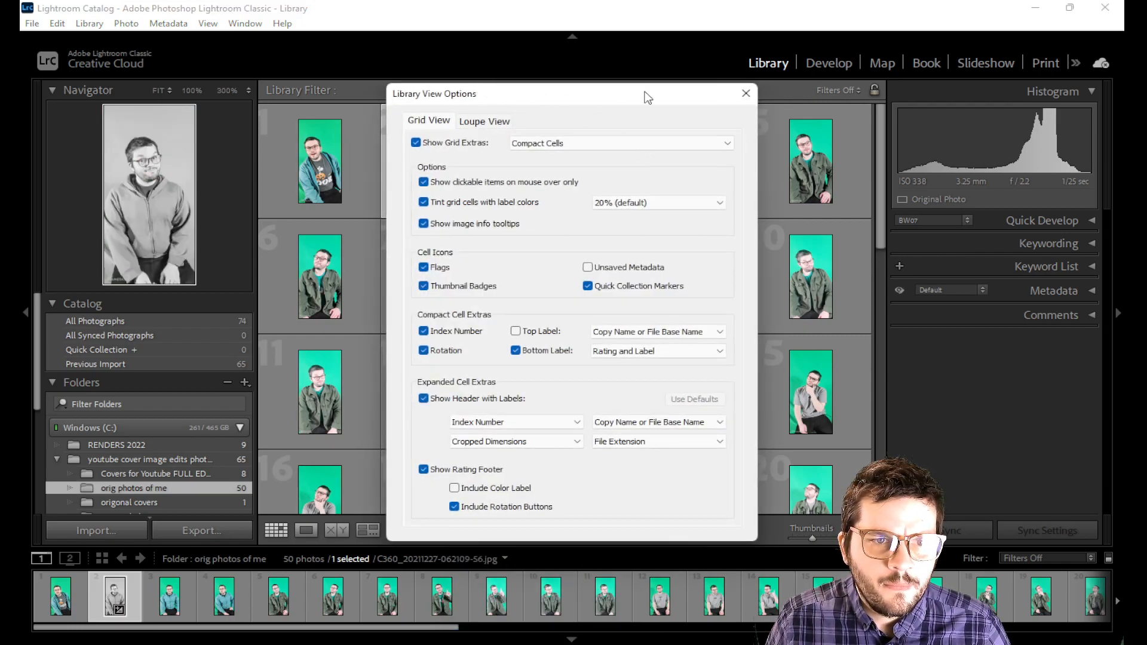
click(745, 93)
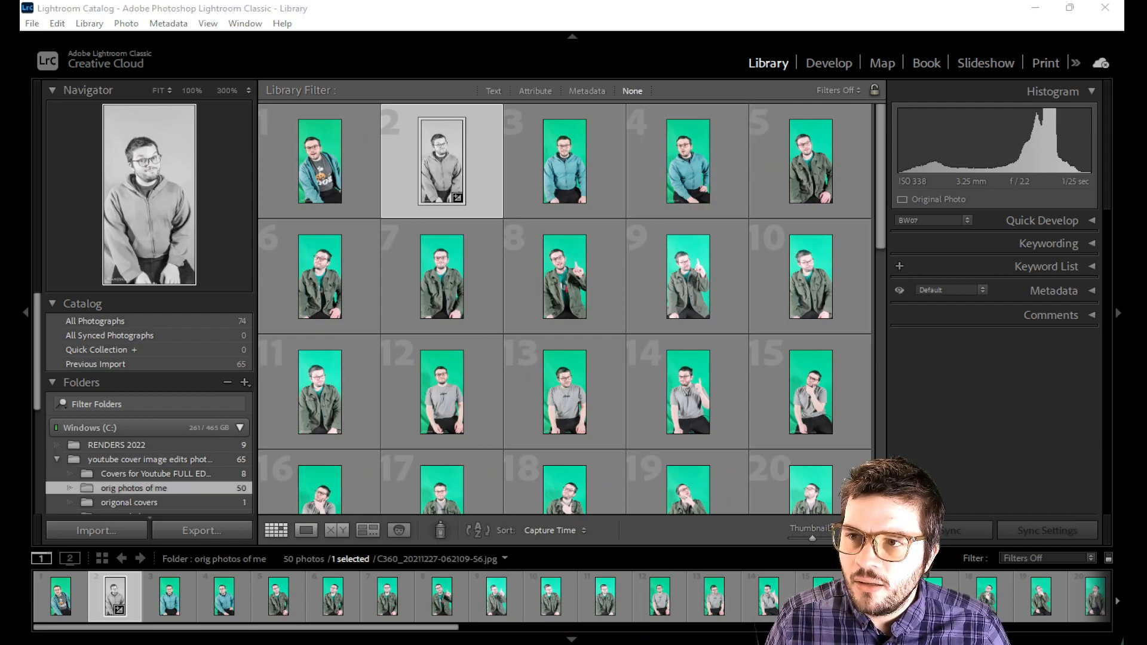
Step: Switch to File Explorer and browse from ASSET PACK BLENDER up to AN2022 - Rainbow and into PERSONAL WORK
drag(1123, 55, 592, 65)
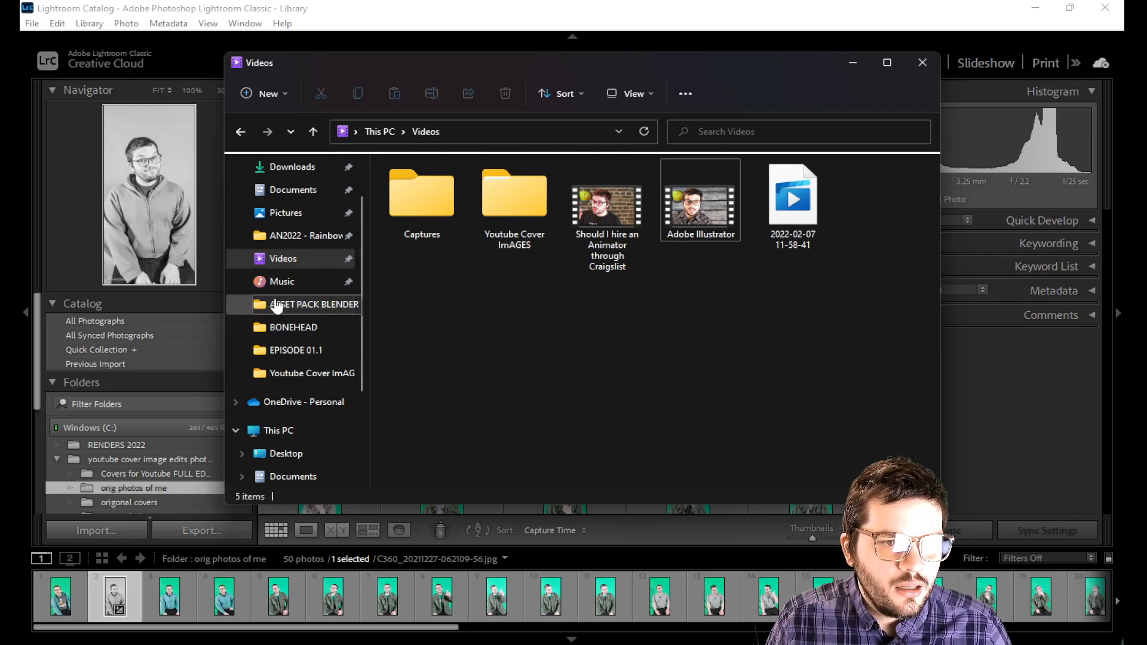
click(276, 306)
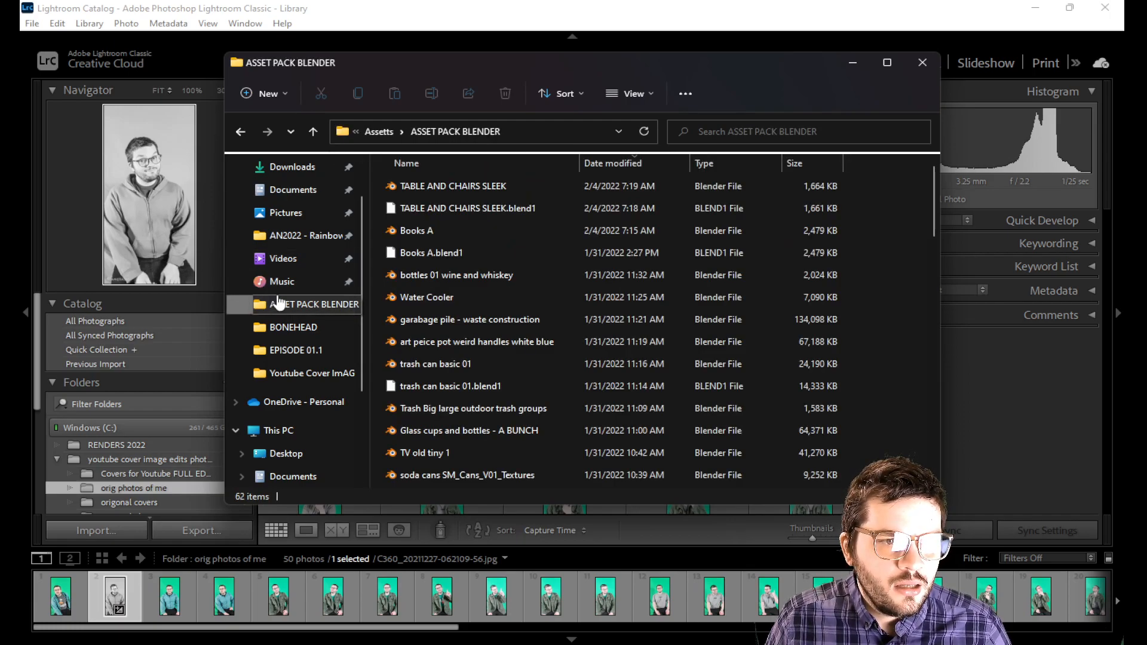
click(365, 129)
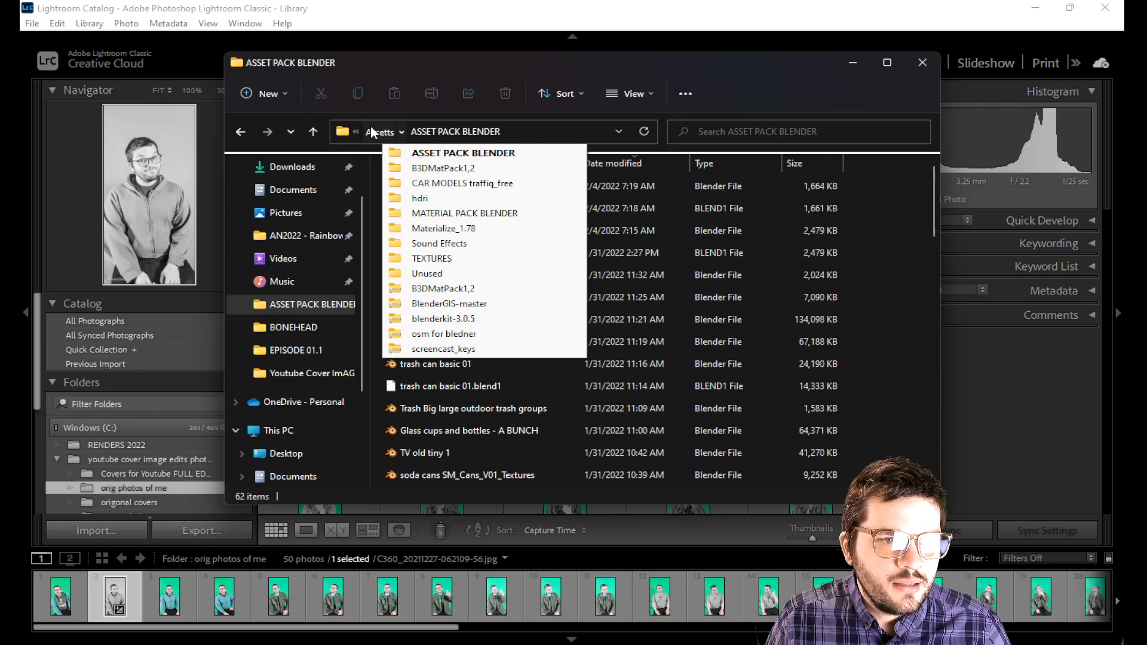
click(370, 127)
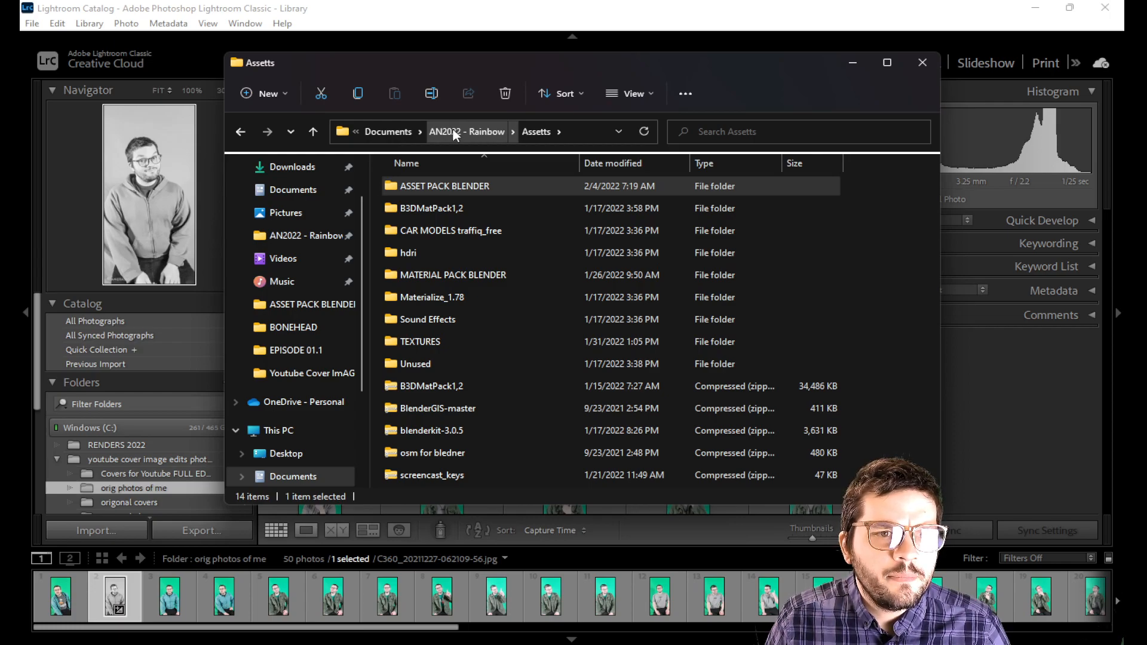
click(467, 130)
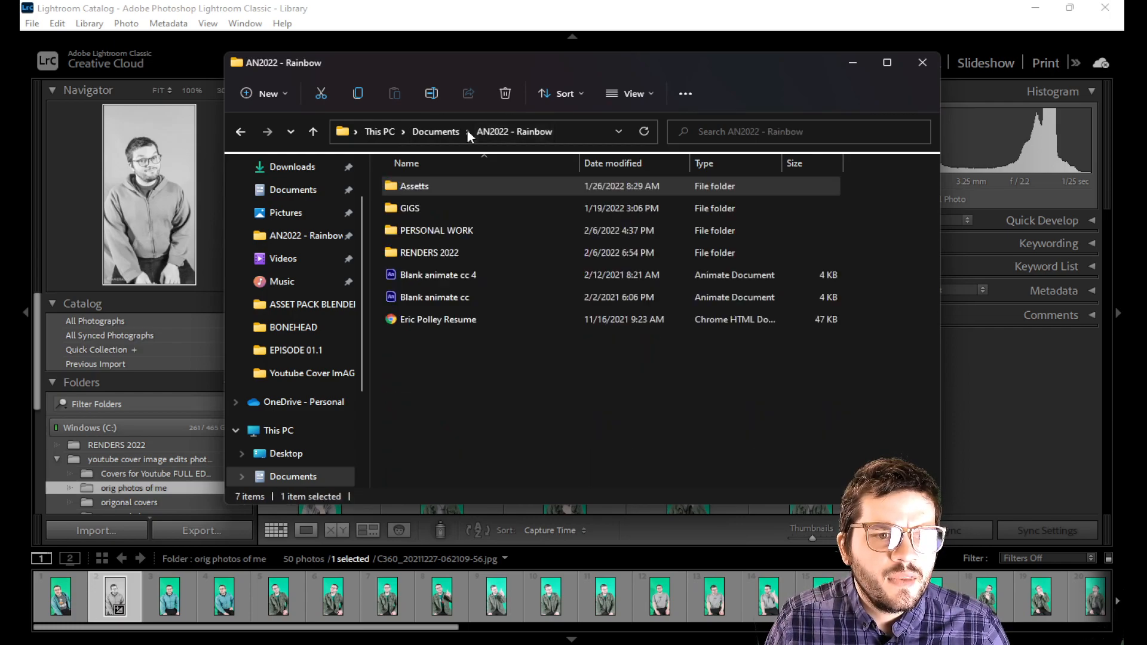
double_click(430, 232)
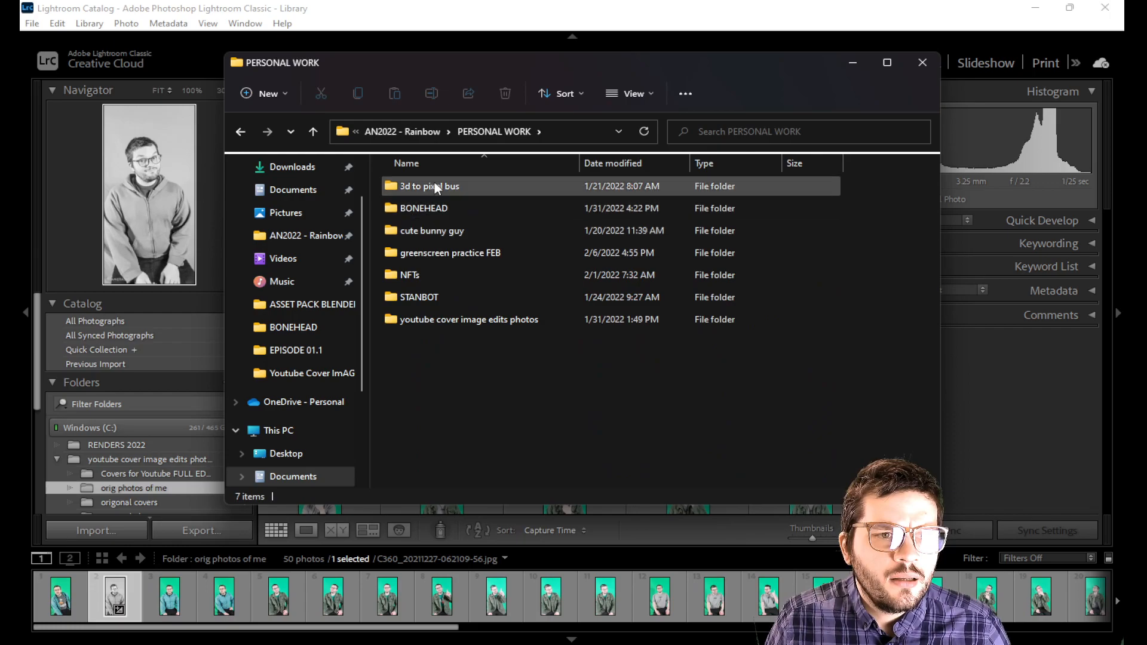
Step: Look into the orig footage folder of greenscreen practice FEB, go back up to PERSONAL WORK, and return to Lightroom Classic
click(414, 254)
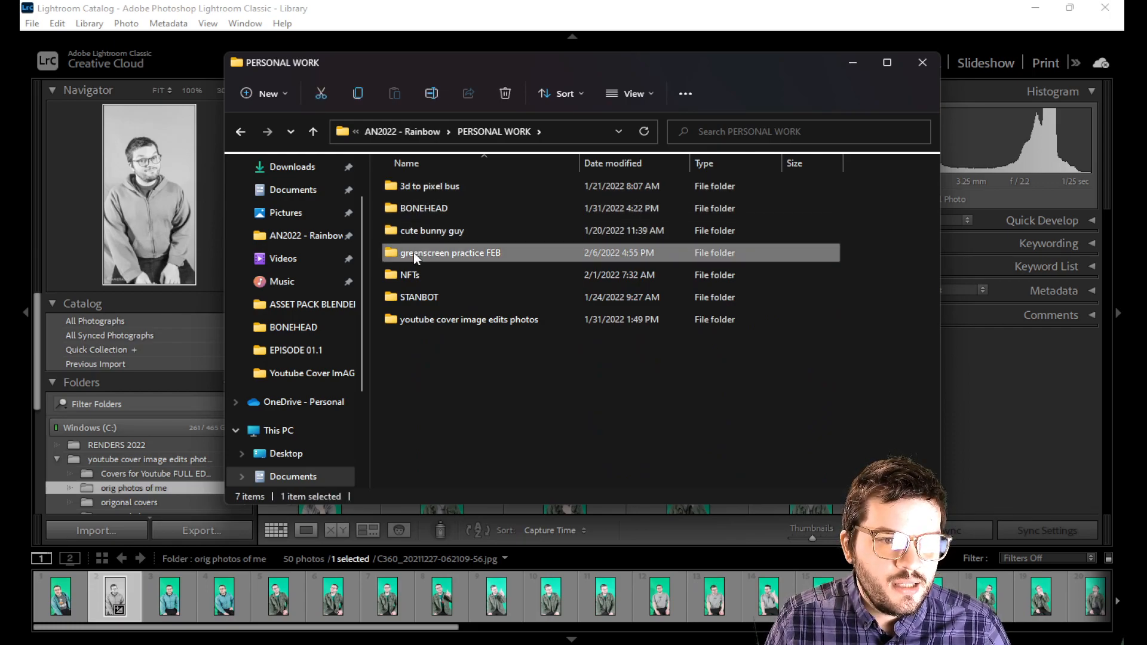
double_click(413, 252)
double_click(410, 201)
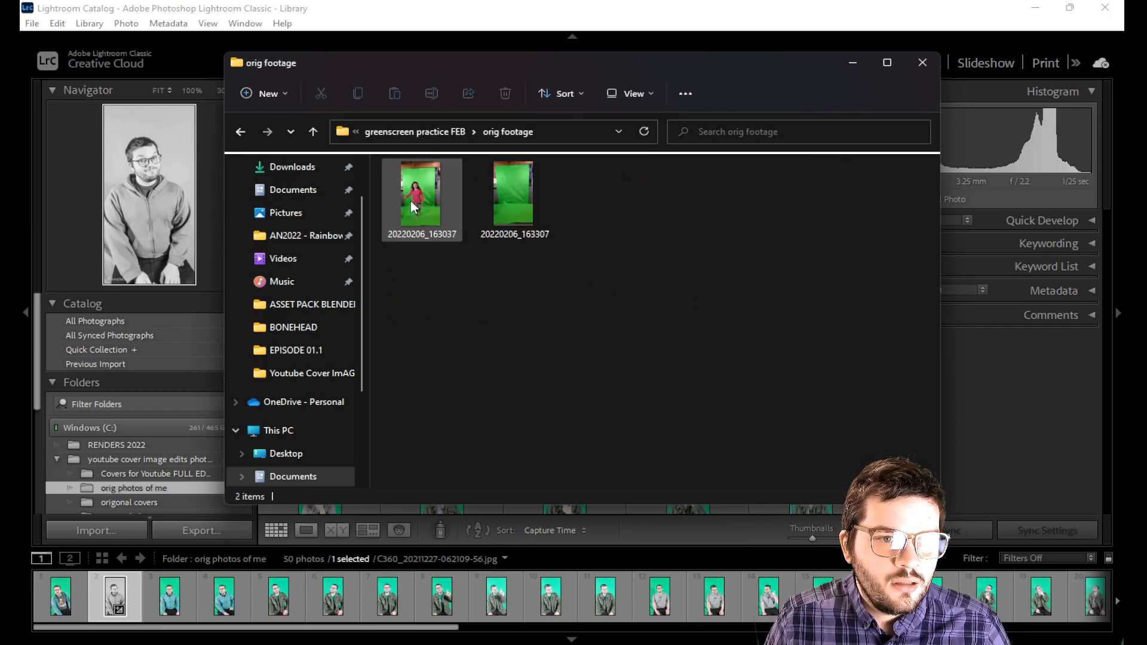
click(425, 132)
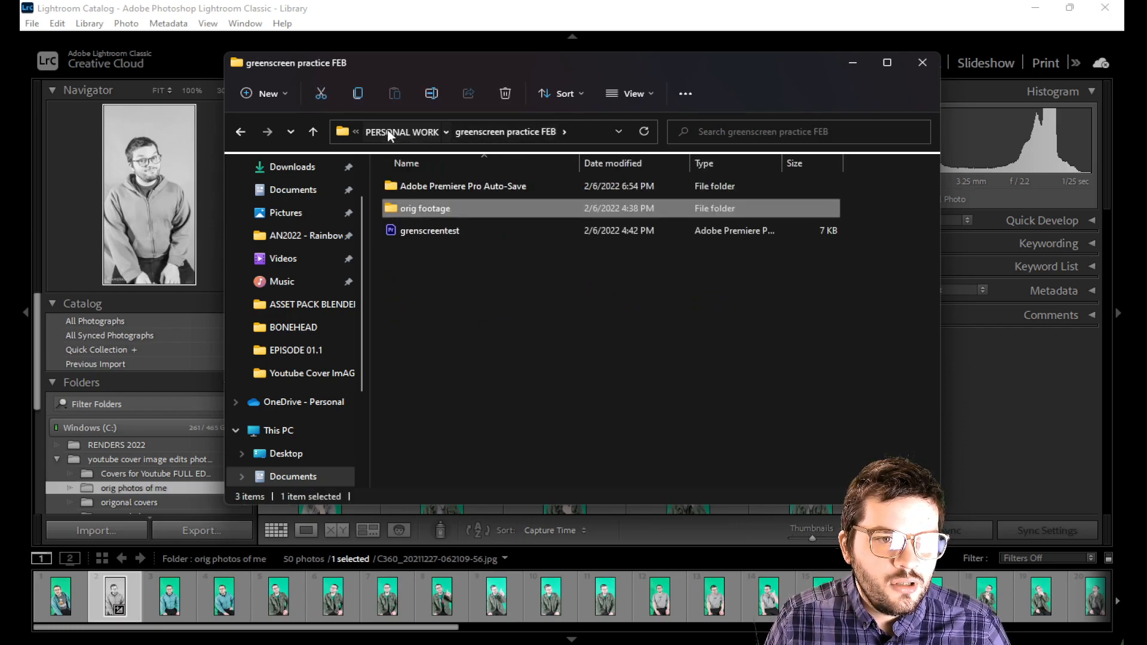
click(388, 129)
click(417, 30)
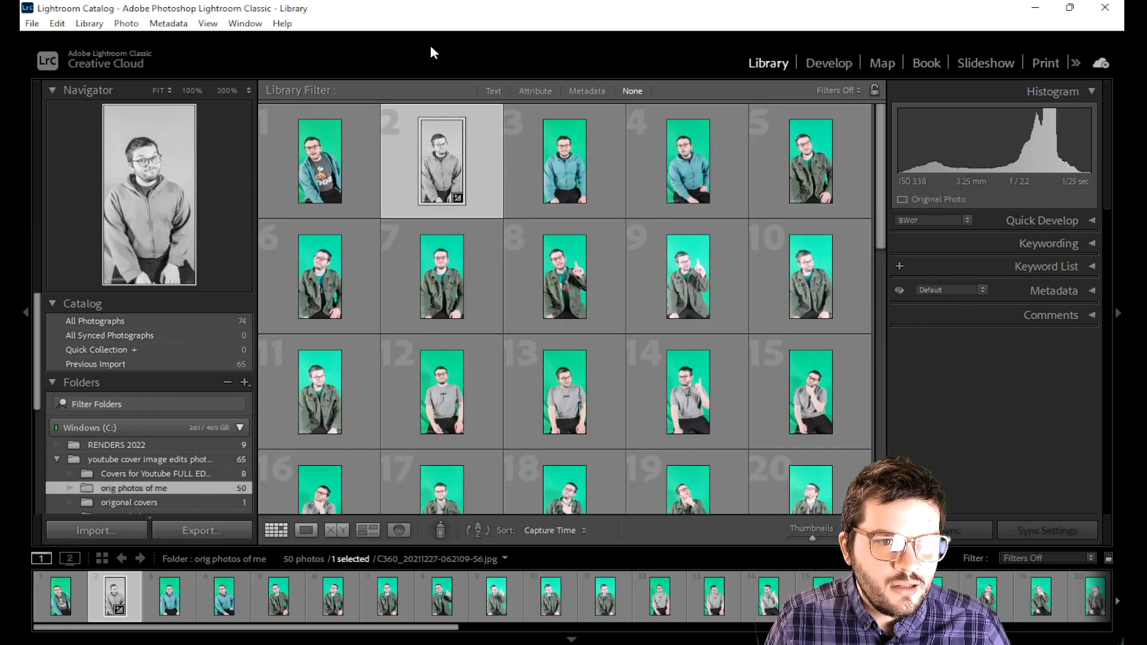
Step: Show the black-and-white photo's source file in File Explorer, examine the original beside the edited version, and close the folder window
right_click(461, 155)
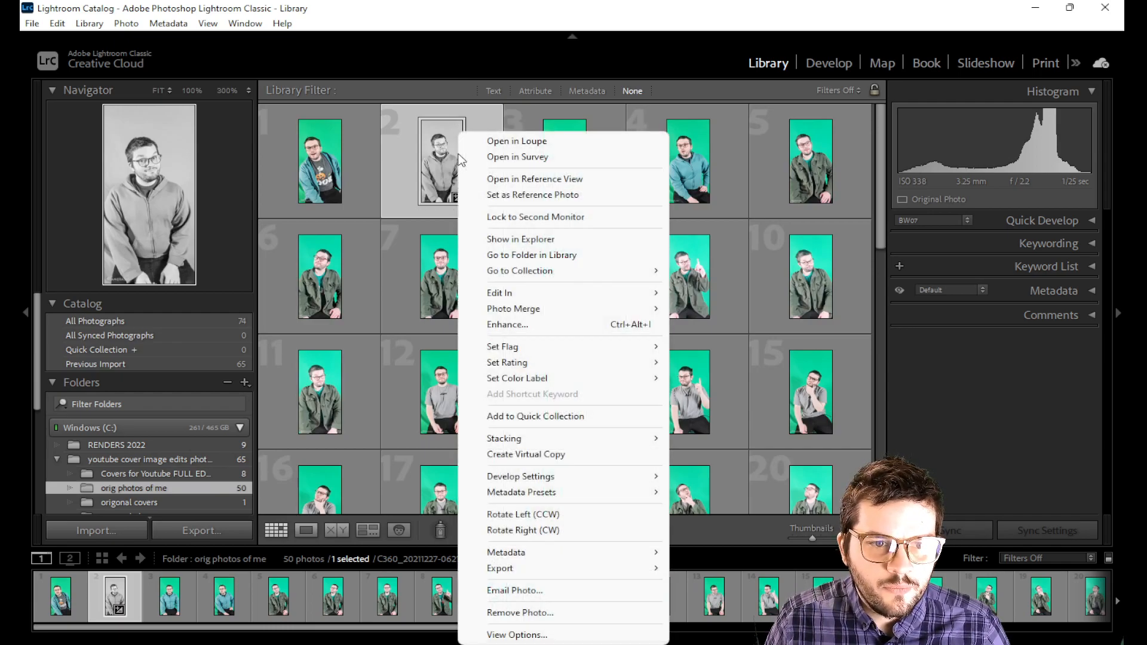
click(517, 240)
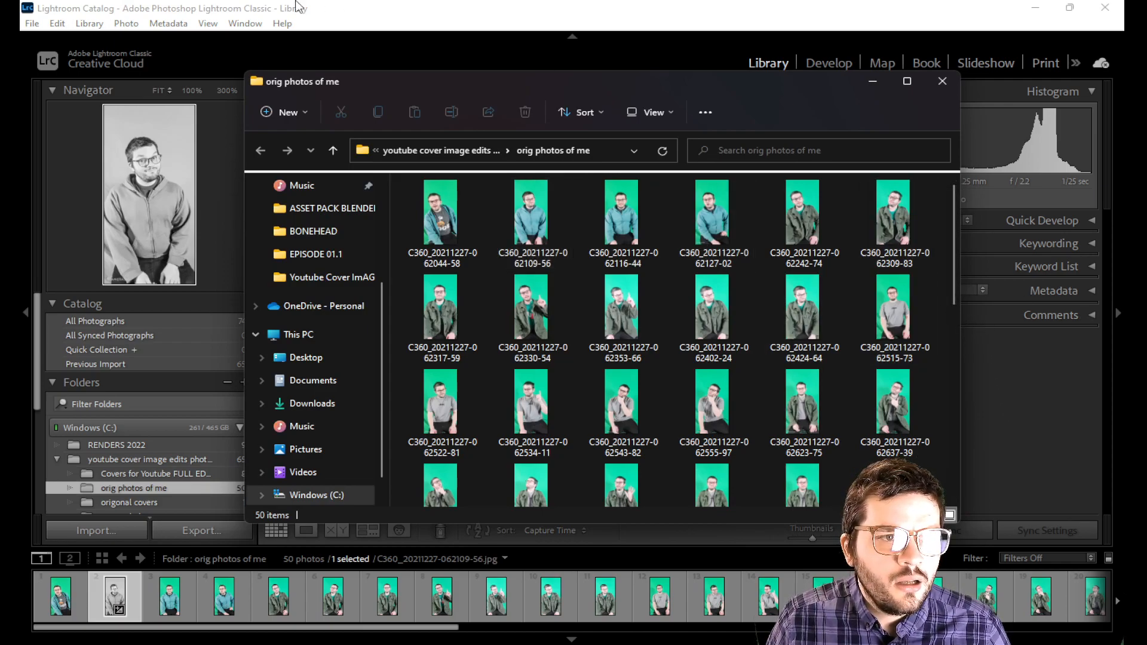
drag(382, 81, 677, 121)
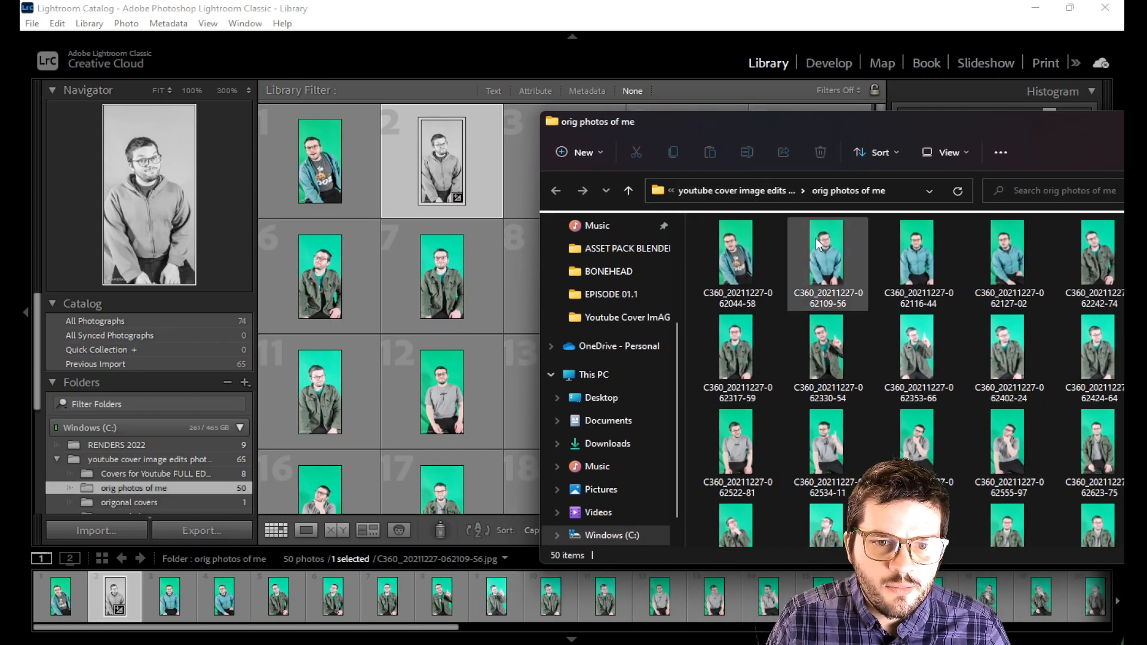
click(830, 220)
drag(850, 126, 546, 85)
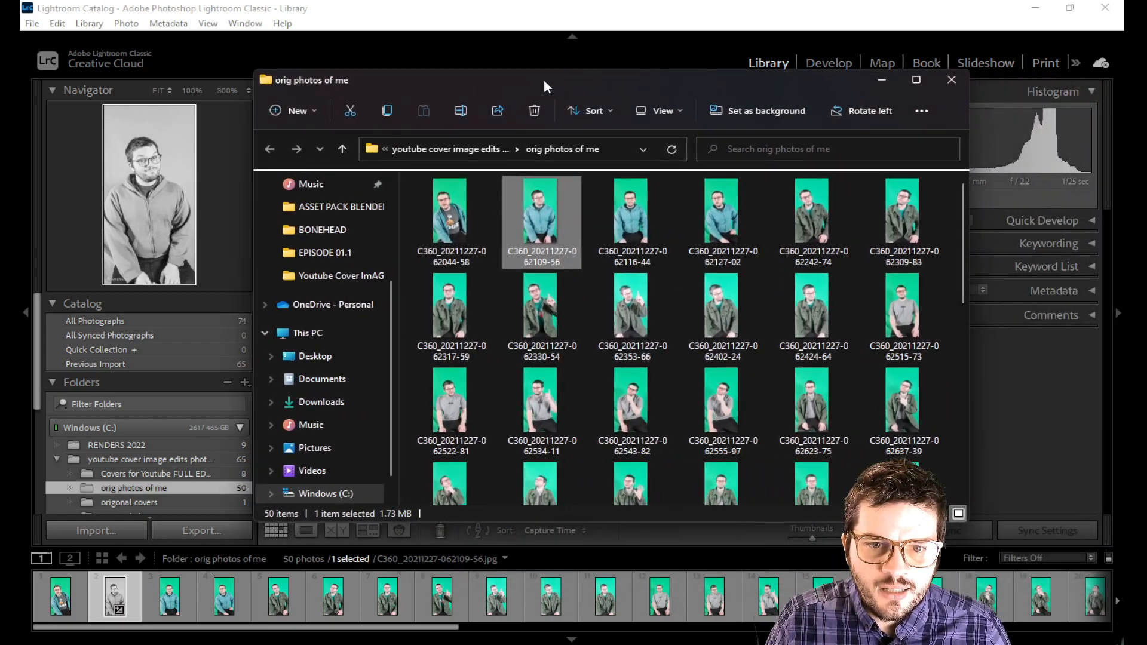
click(952, 84)
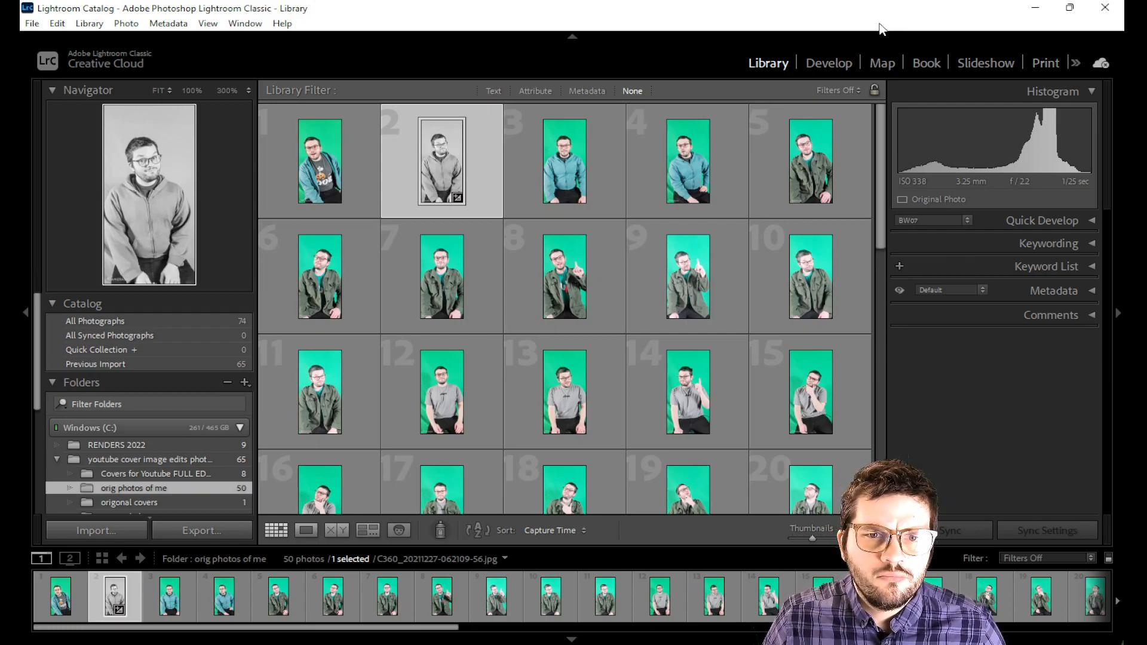
Step: Switch to the Book module and go through all four introductory tips until they are dismissed
click(927, 64)
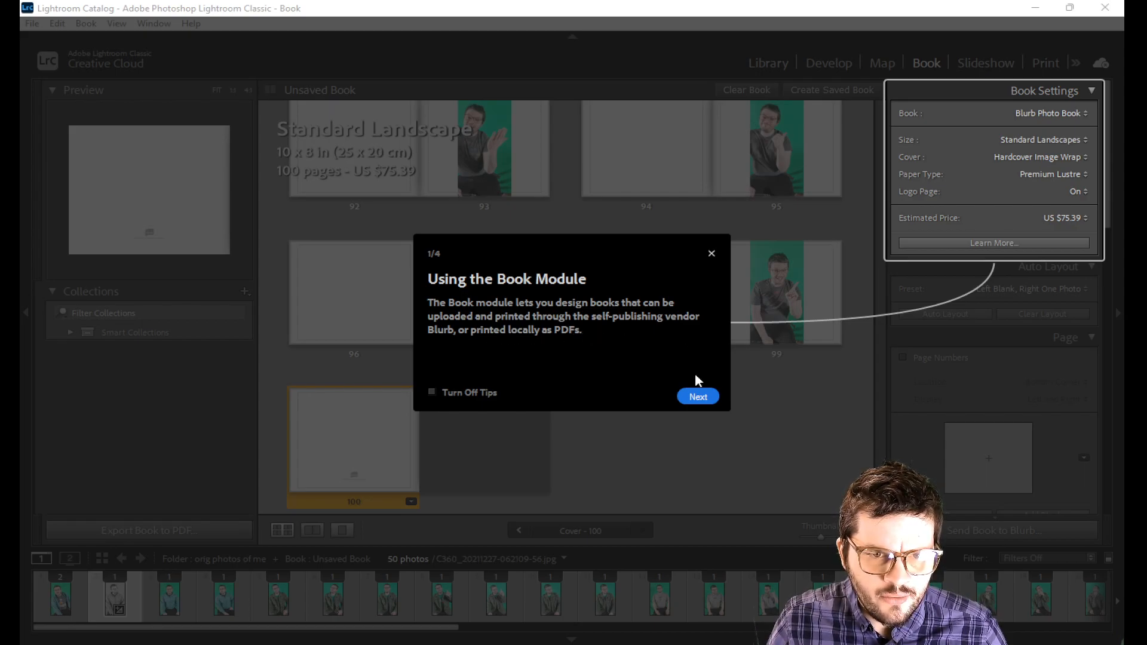
click(702, 397)
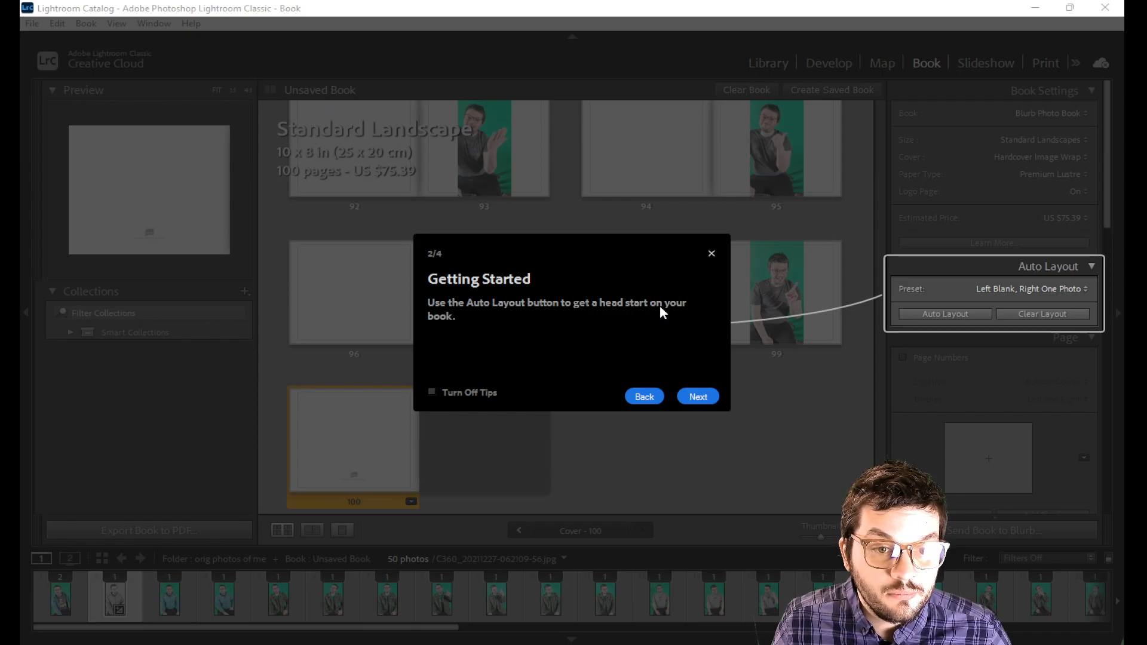
click(693, 395)
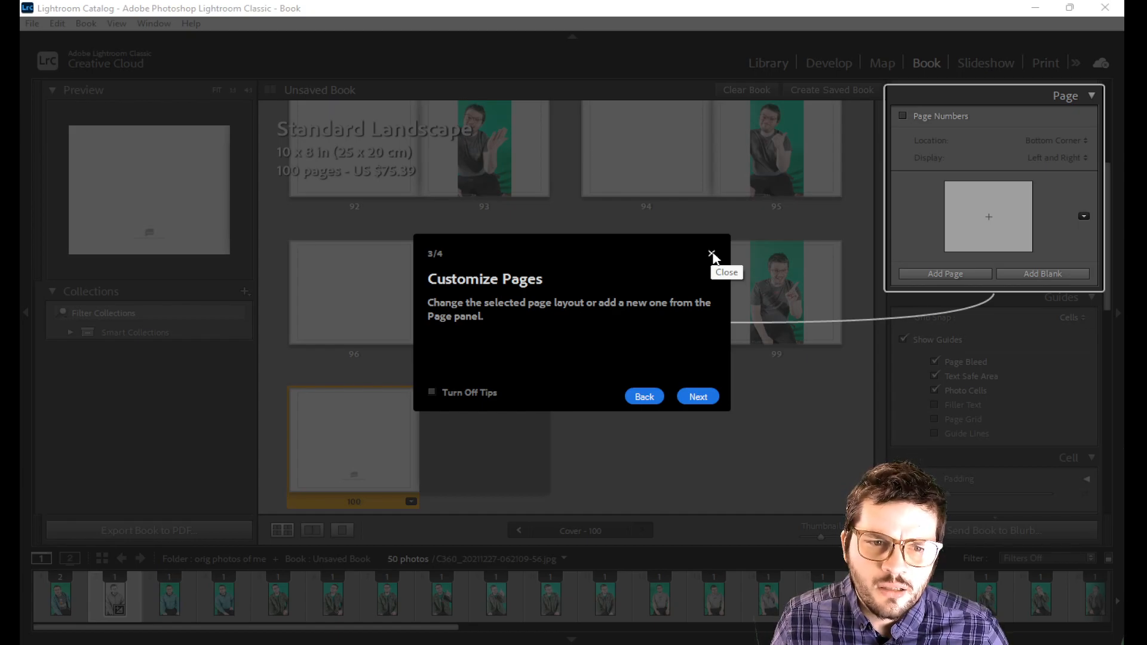
click(698, 397)
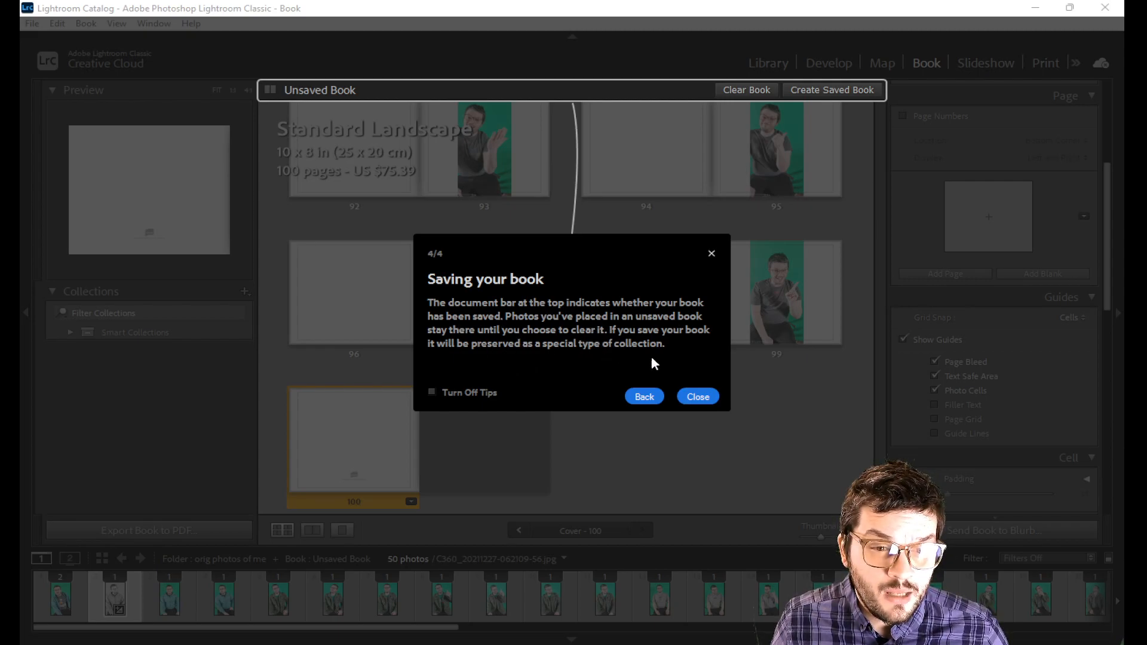
click(698, 397)
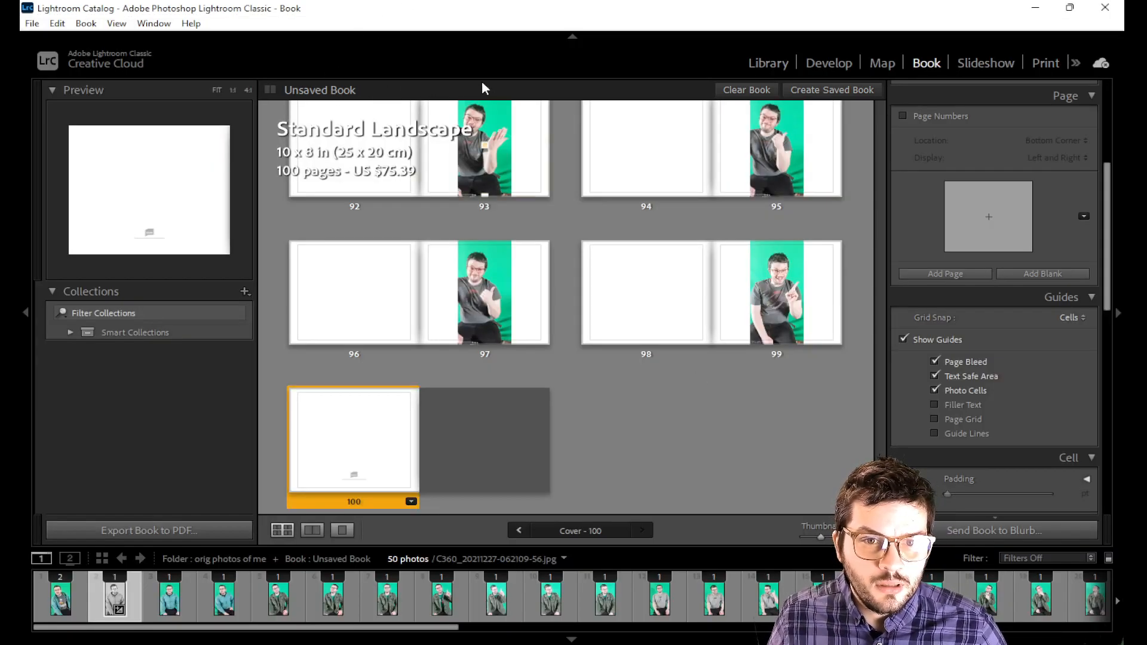
Step: Save the unsaved photo book under the name "Book Test - lightroom"
click(828, 90)
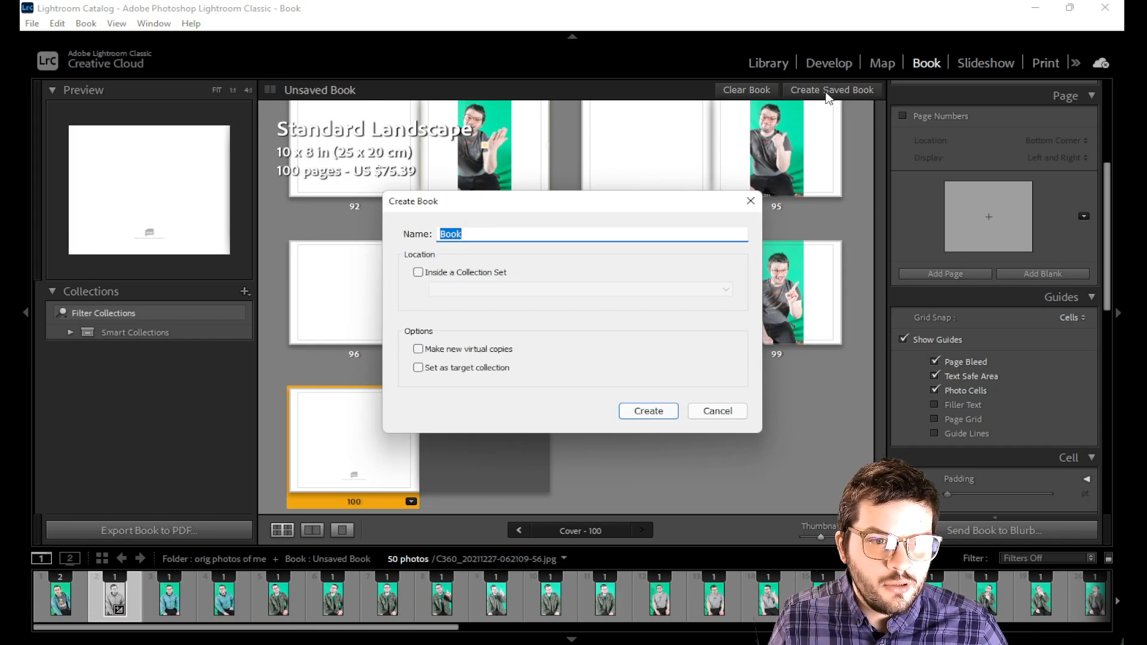
key(Right)
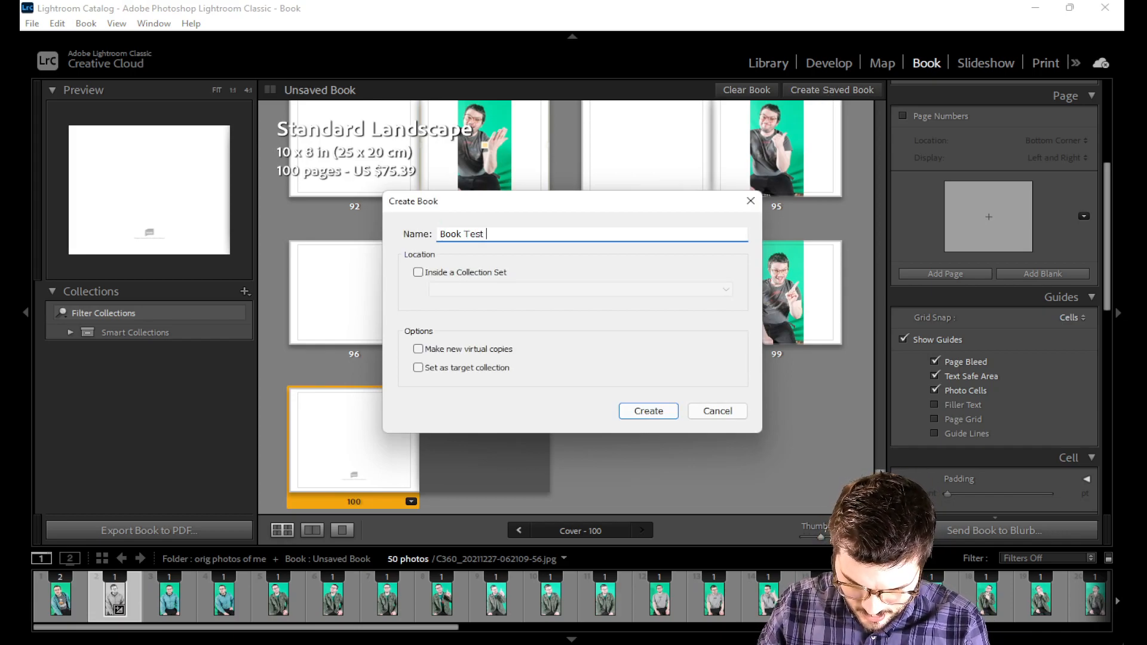
text(Test - I)
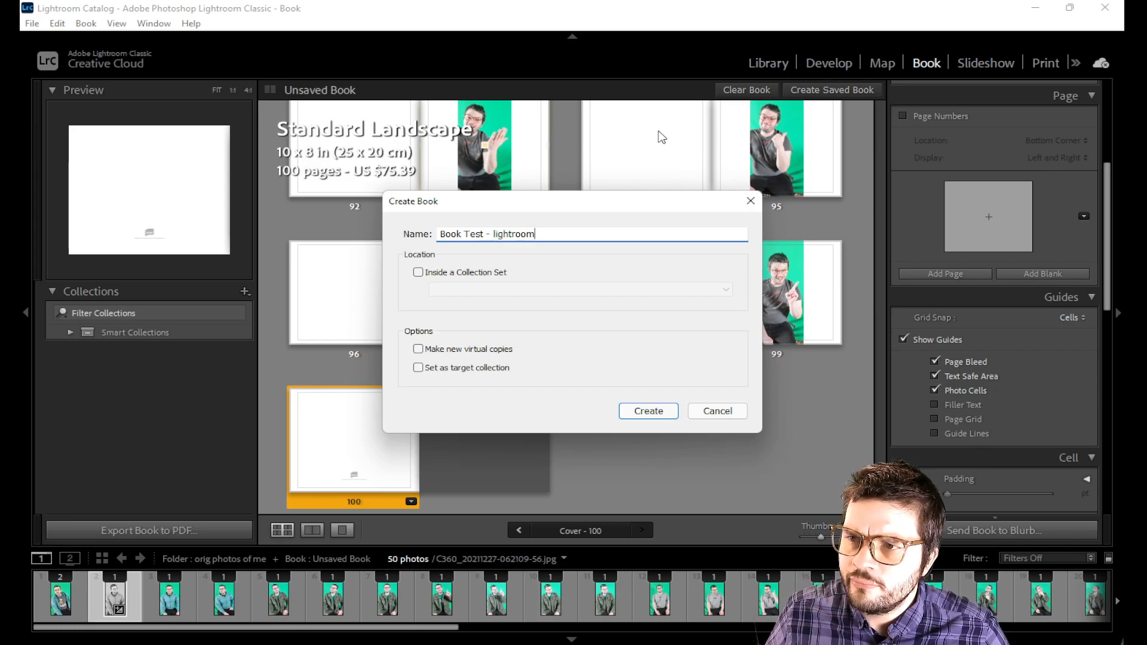
click(648, 411)
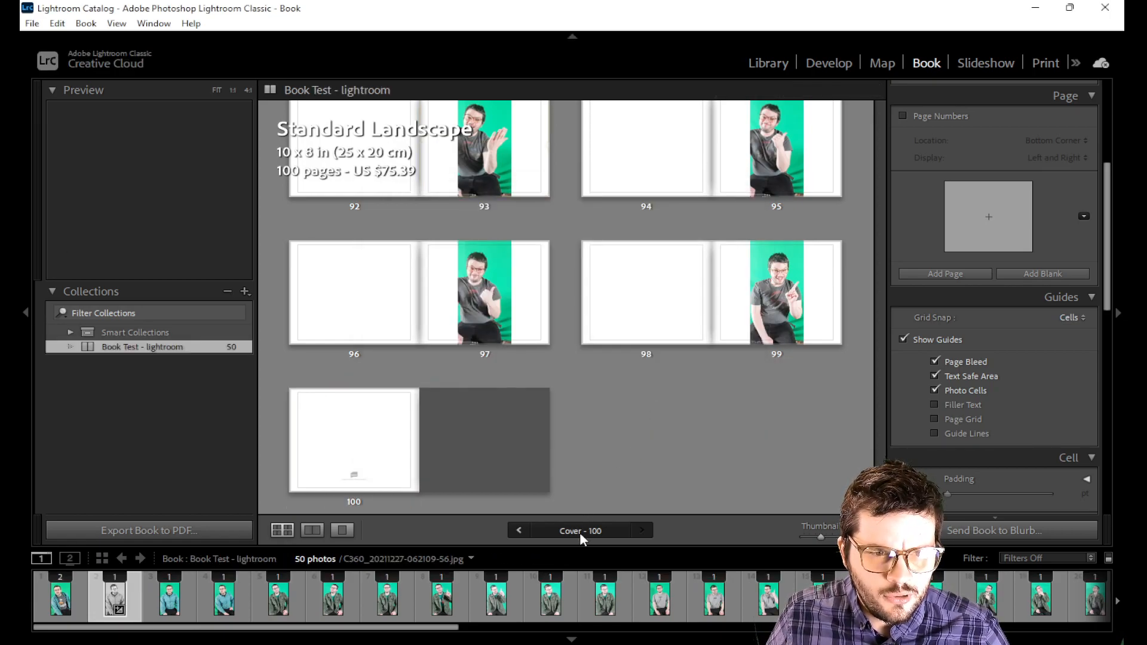
Step: Examine page 100 of the book close up, and review the whole layout from the covers to the last page
click(346, 472)
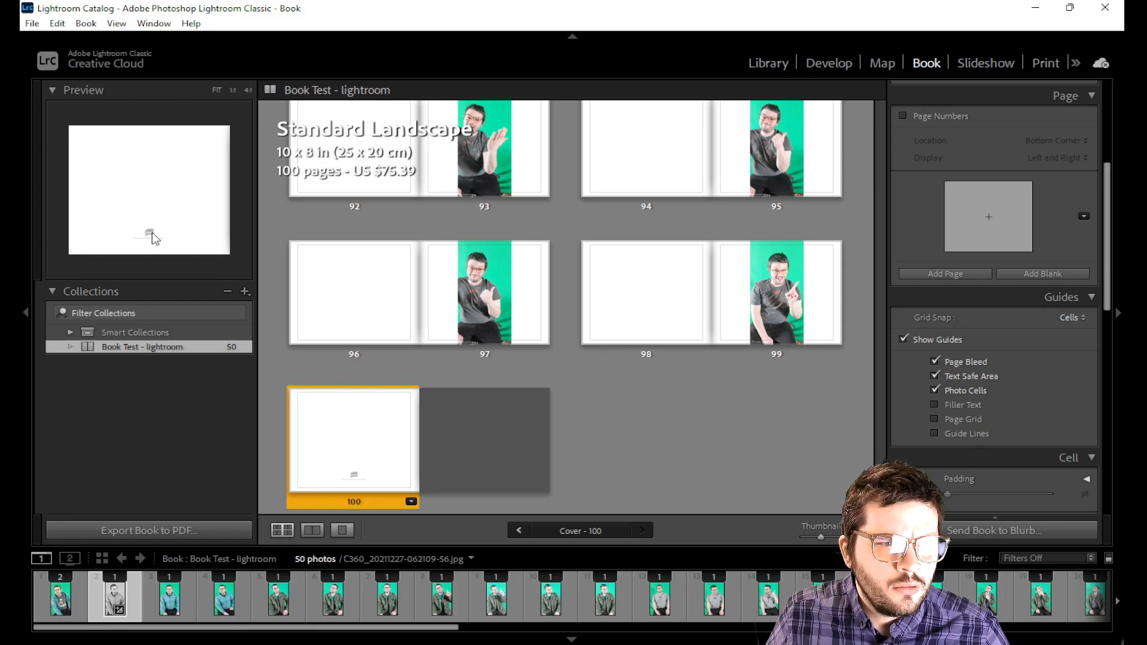
double_click(356, 483)
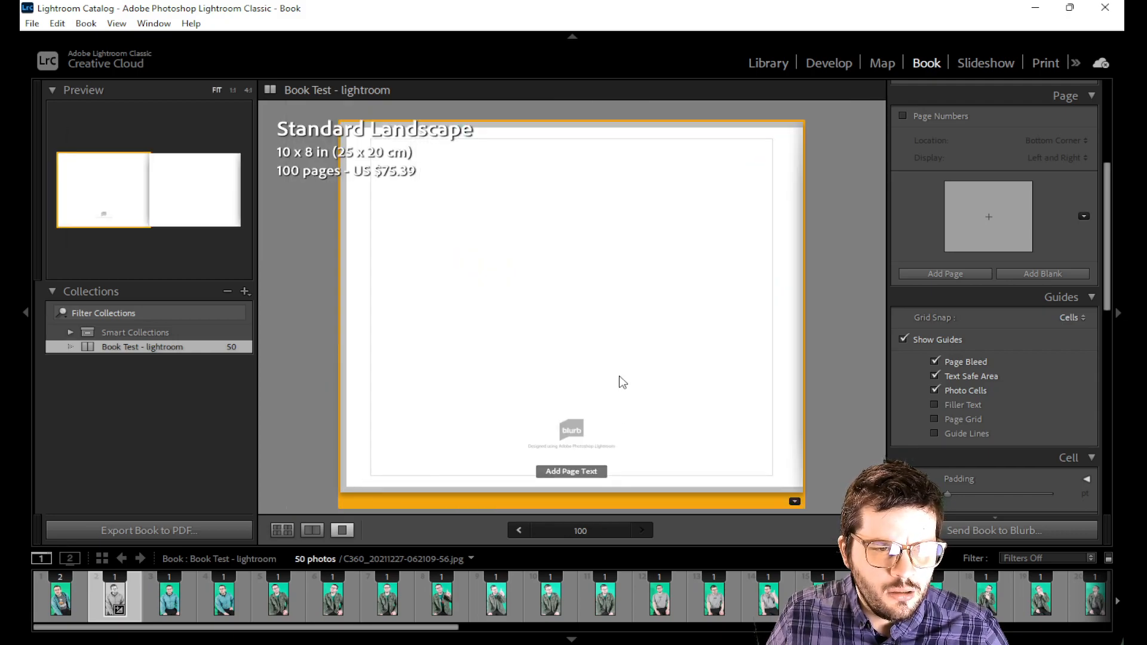
key(ctrl+e)
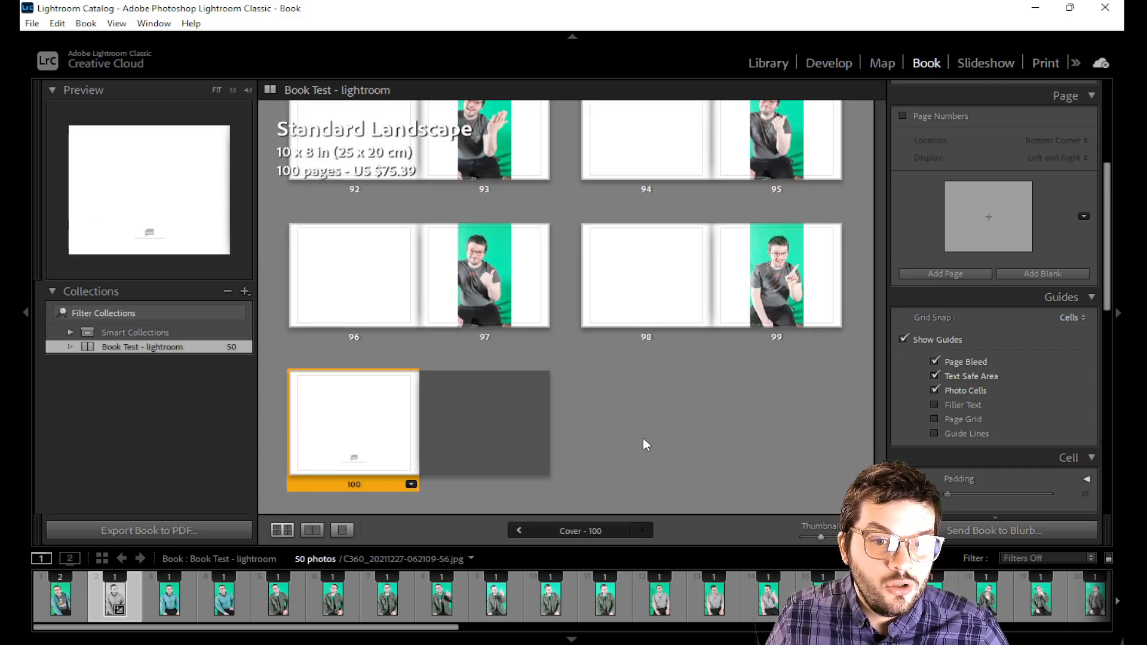
scroll(866, 286, up, 10)
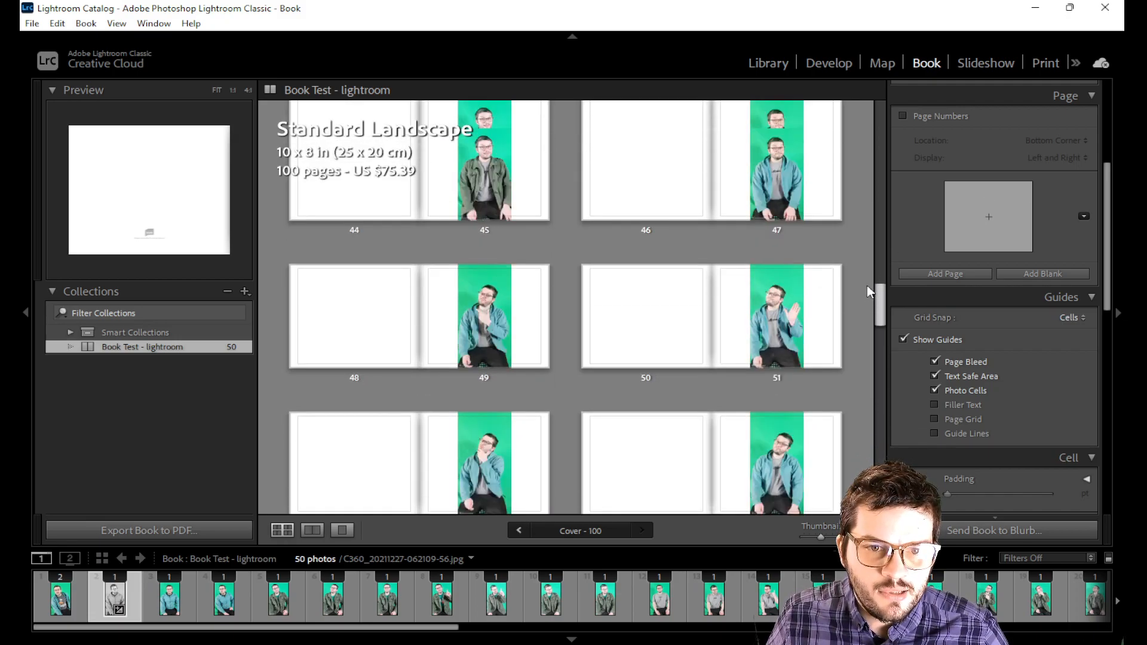
drag(880, 296, 887, 102)
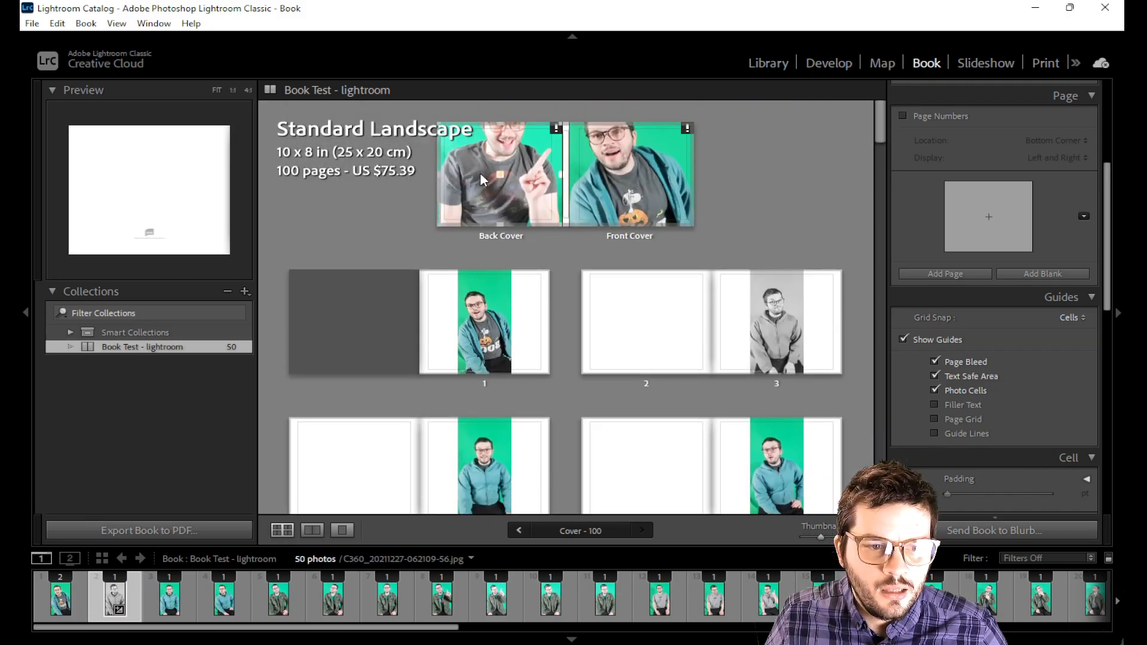
scroll(583, 355, down, 12)
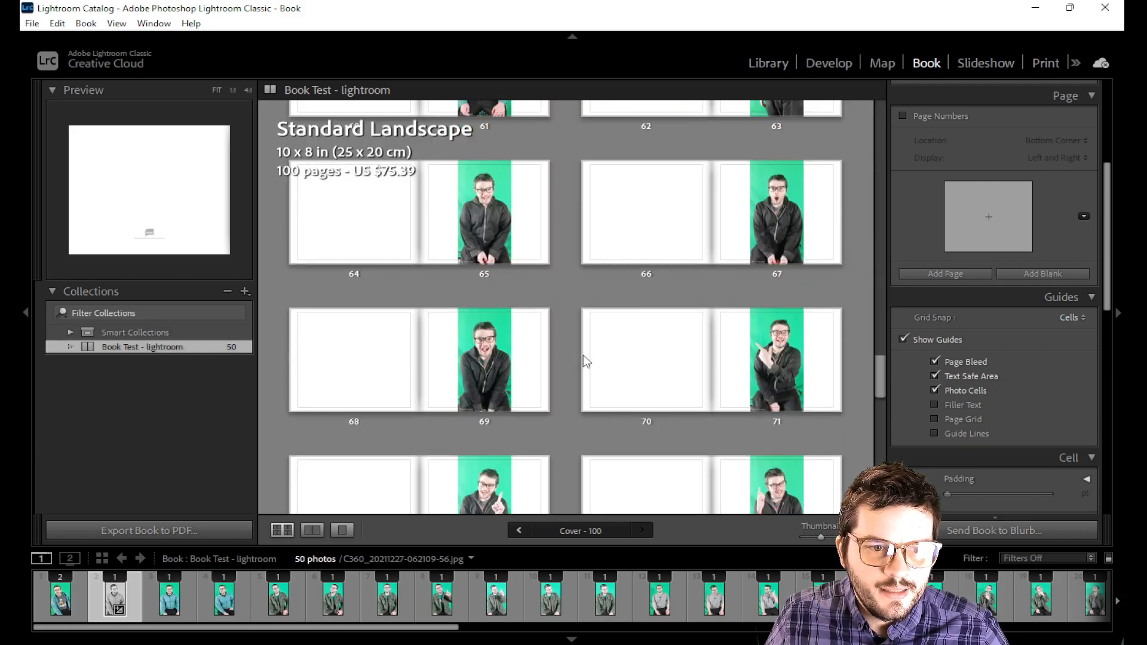
scroll(583, 355, down, 8)
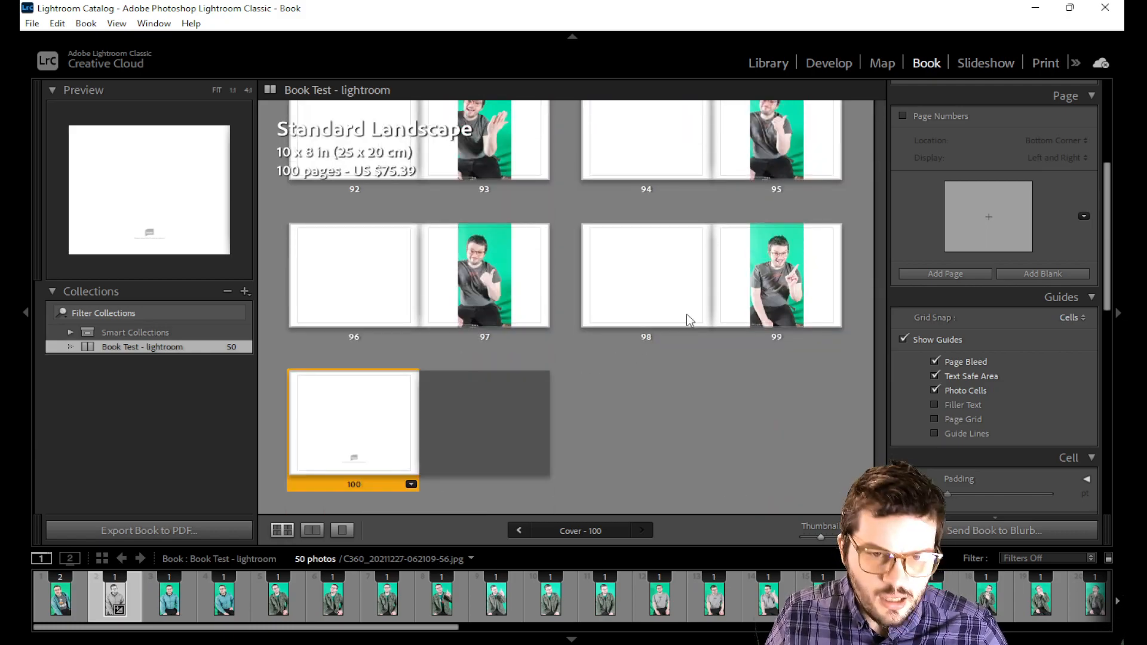
Step: Select all the book pages and run Auto Layout with the Left Blank, Right One Photo preset
scroll(843, 195, up, 20)
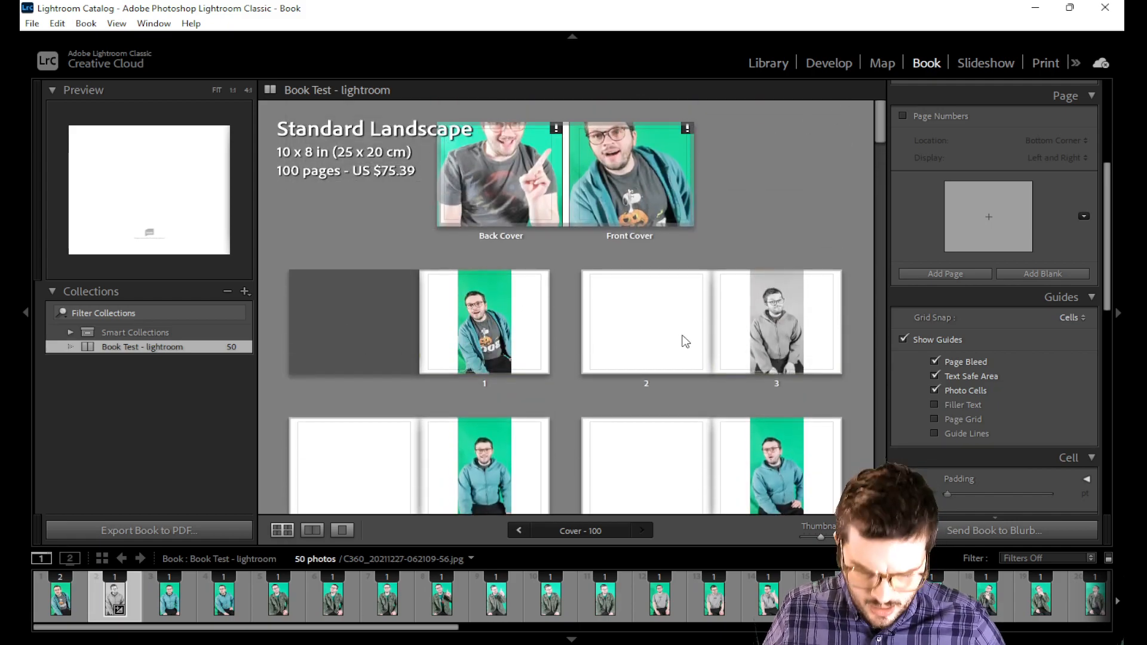
key(ctrl+a)
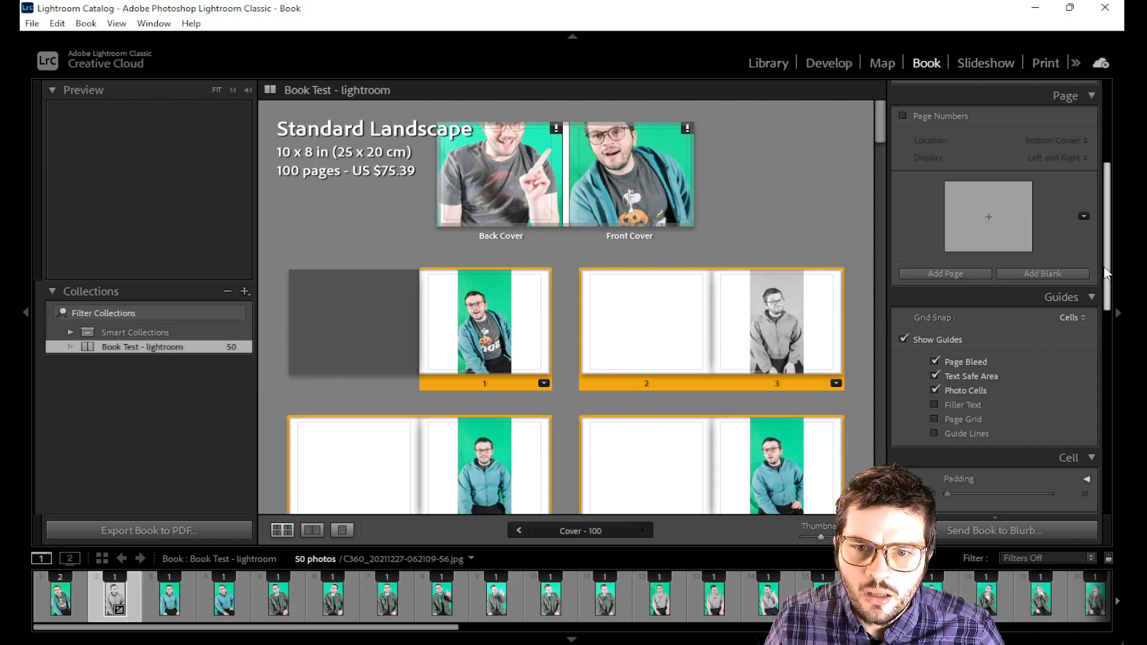
drag(1107, 269, 1091, 469)
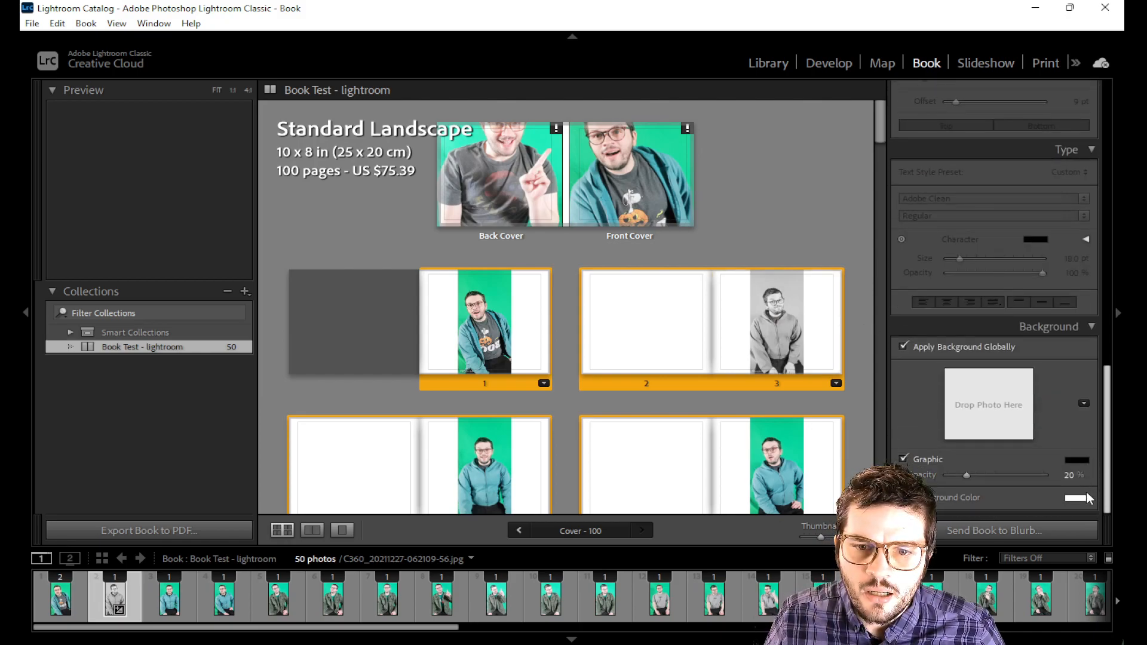
scroll(1087, 347, up, 10)
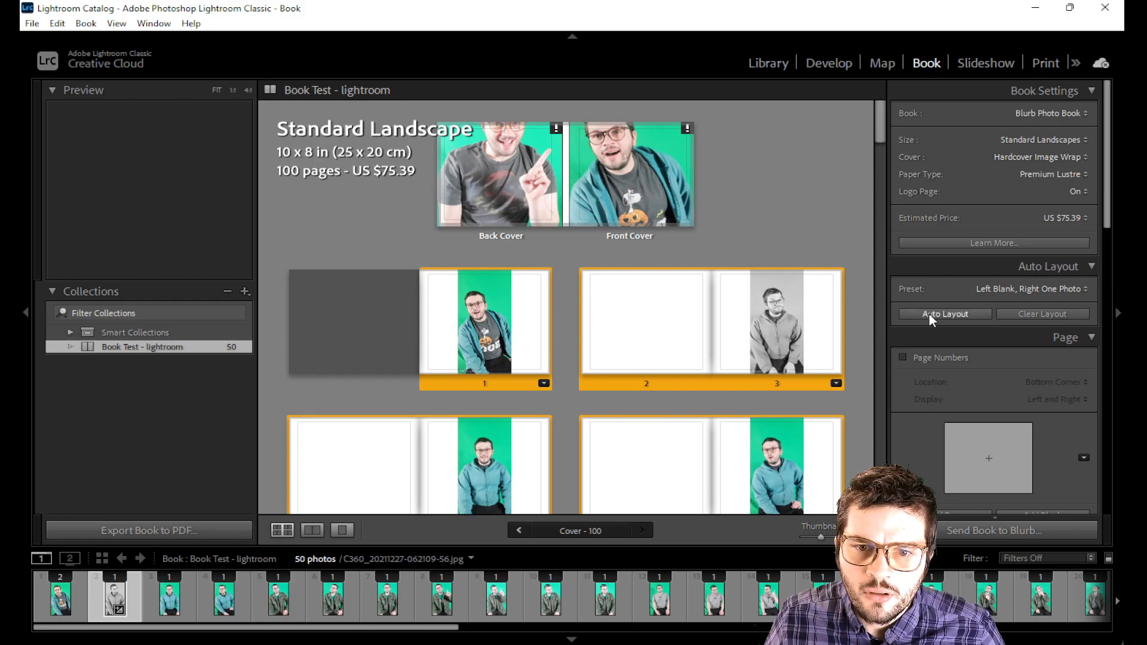
click(930, 315)
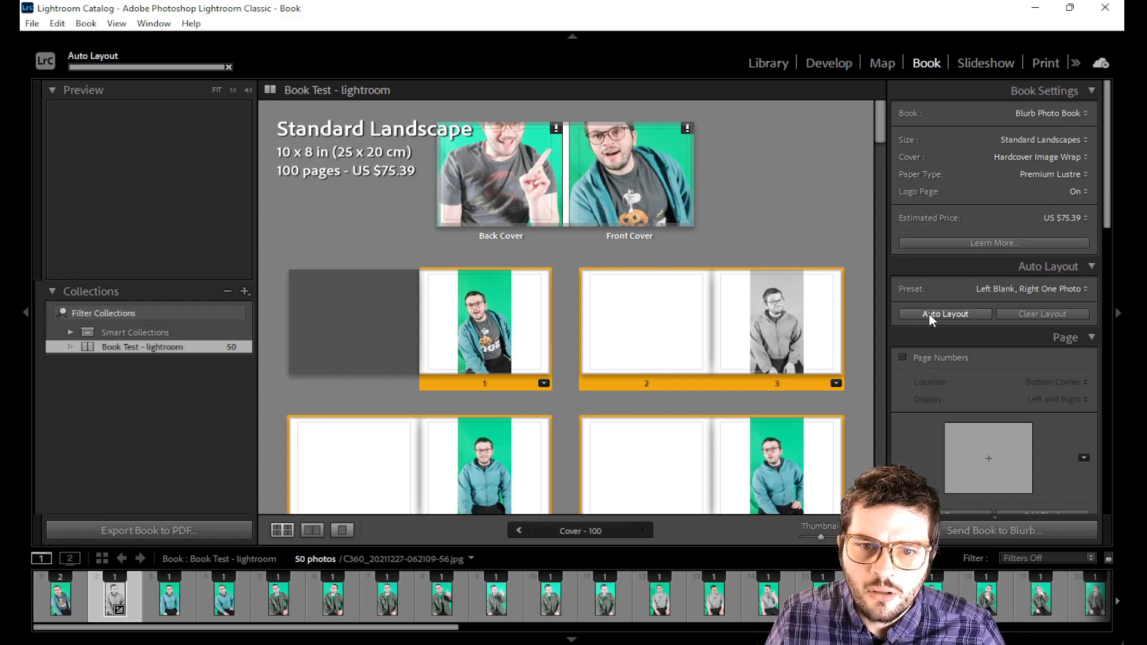
click(930, 315)
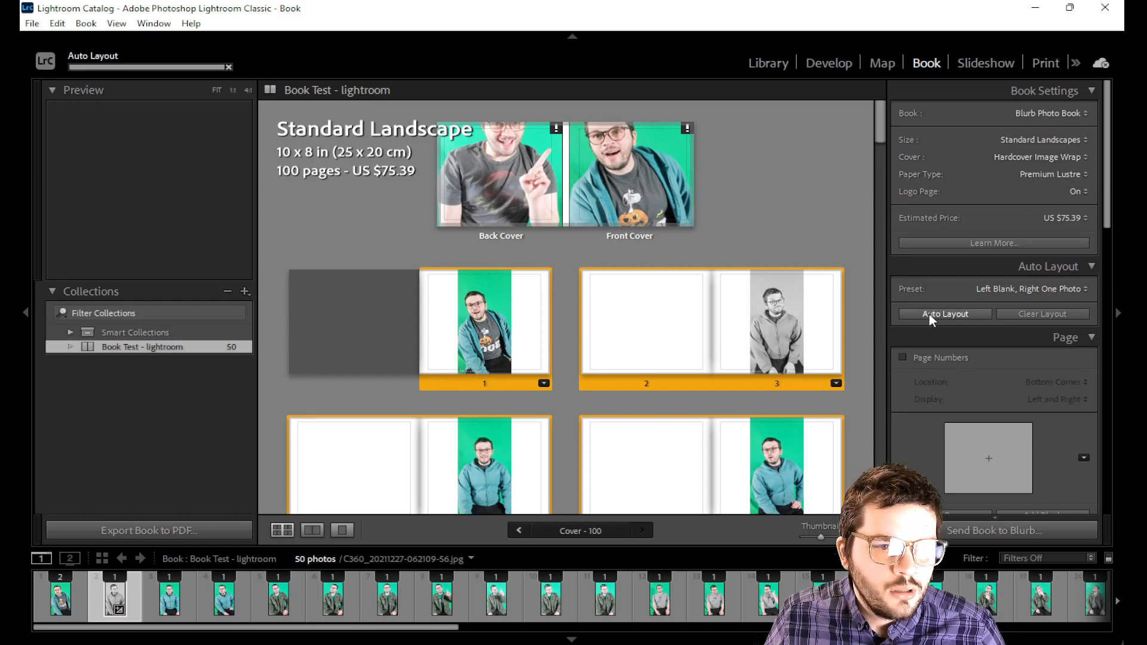
click(708, 349)
scroll(708, 308, down, 3)
scroll(707, 308, up, 3)
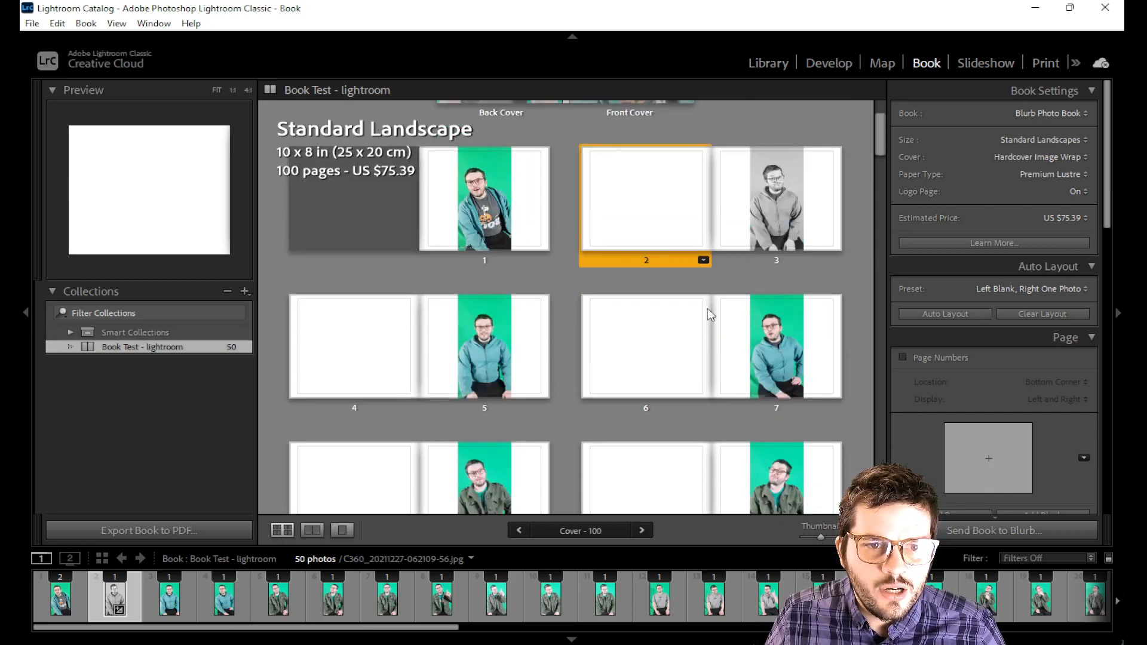
click(704, 261)
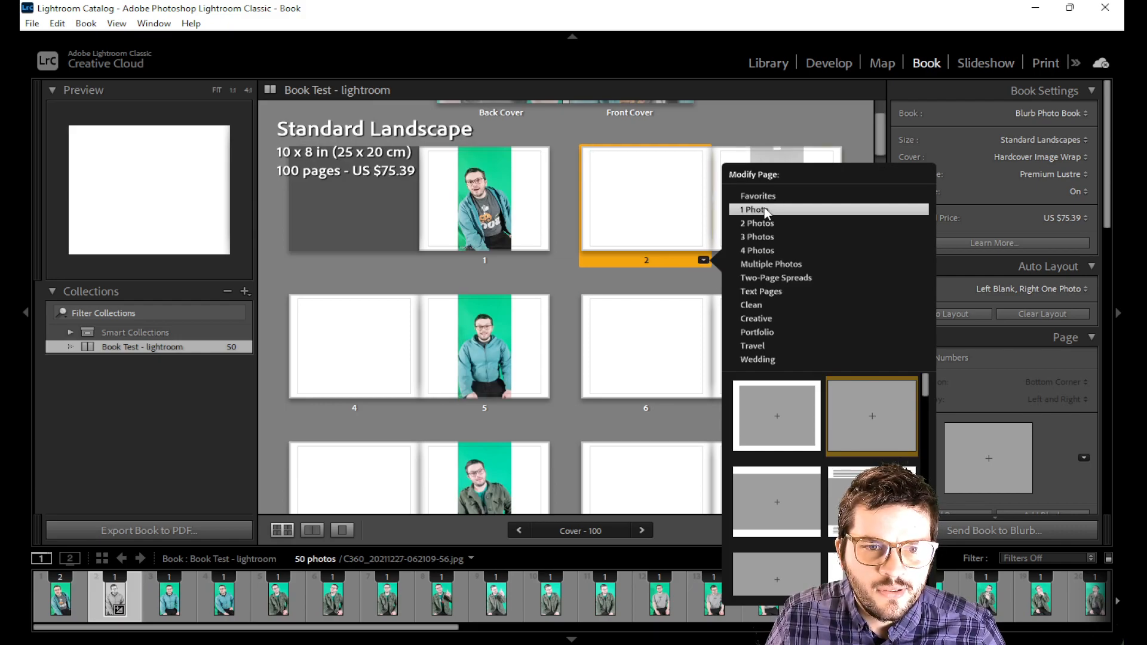
mouse_move(765, 226)
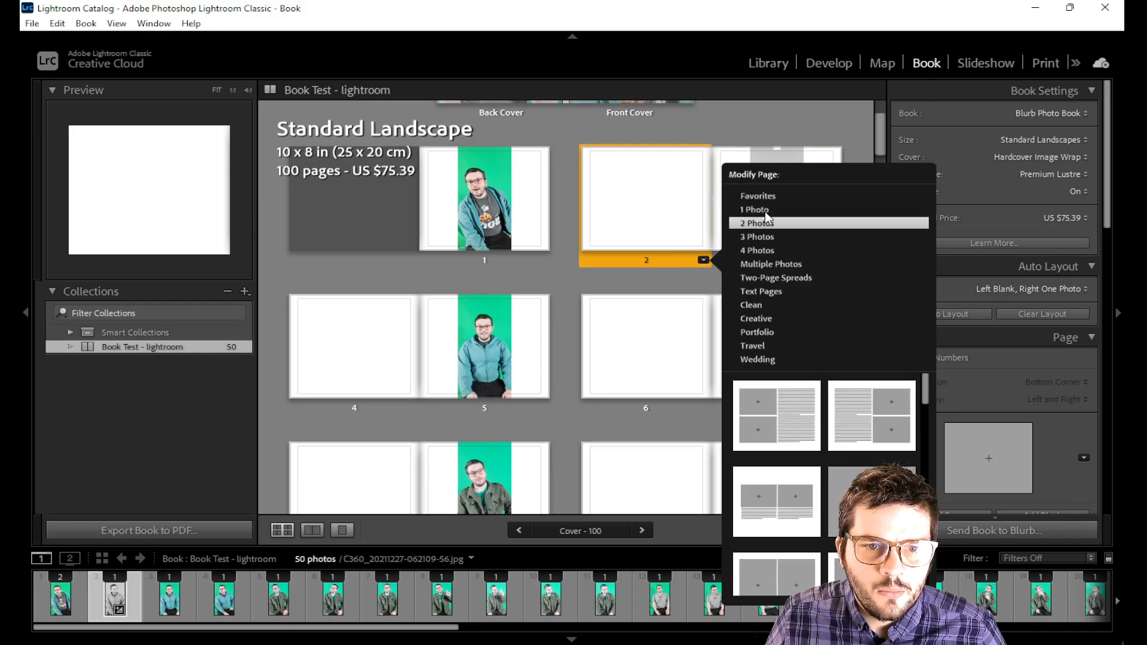
click(626, 278)
Step: Change page 2 to the 2 Photos layout with two stacked photo cells beside two text cells
click(699, 224)
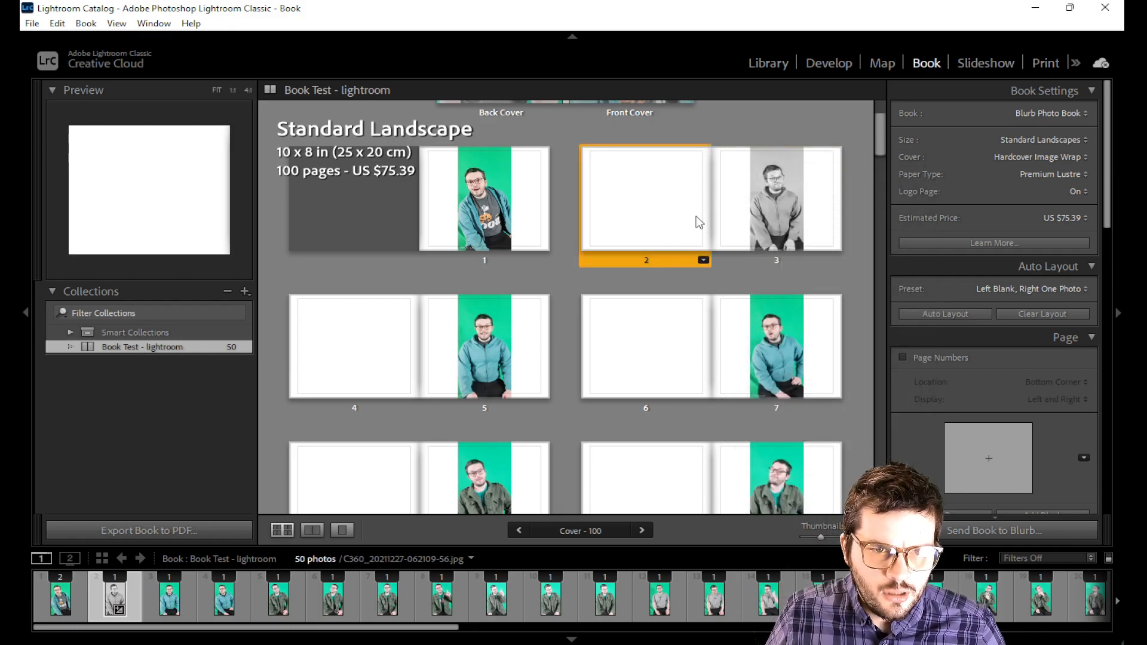
click(702, 261)
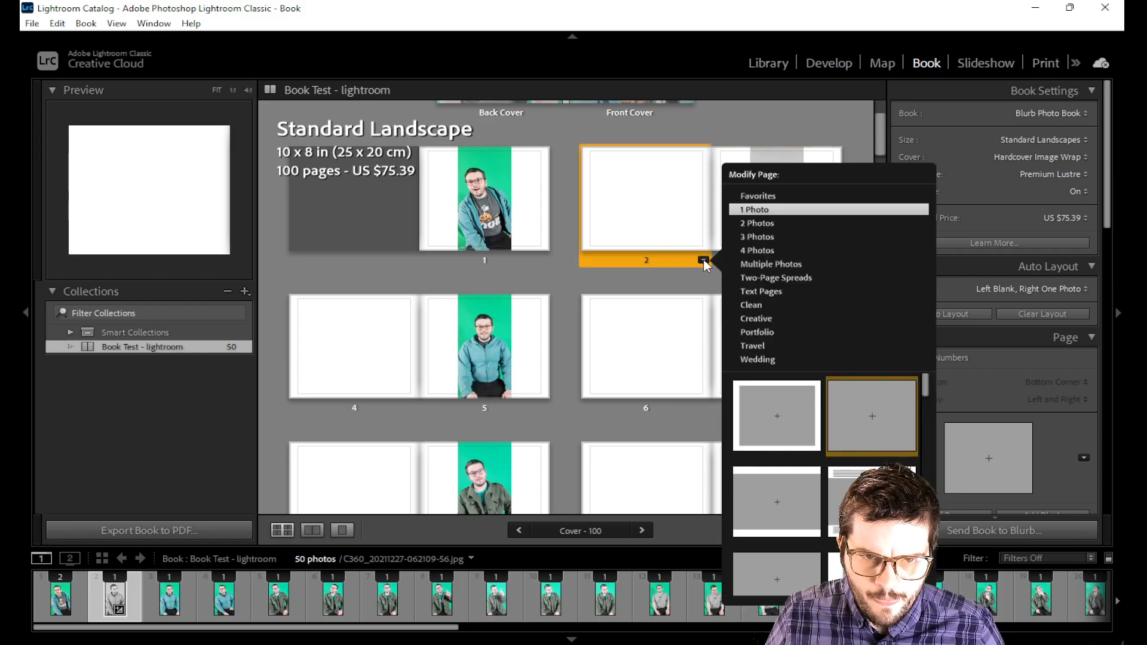
mouse_move(763, 224)
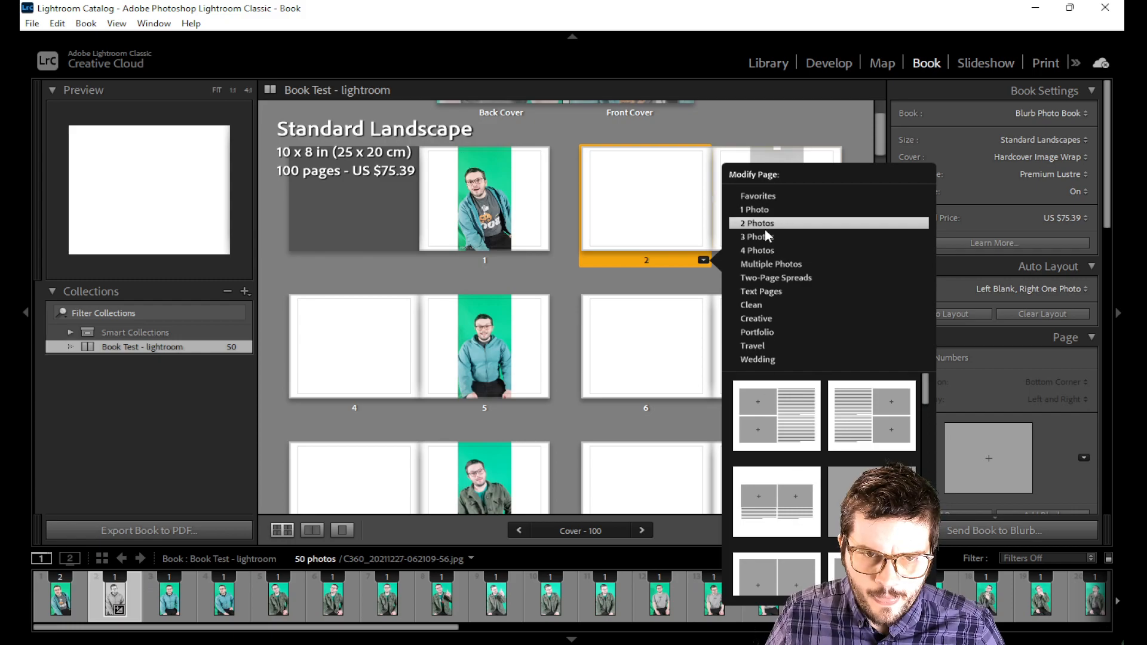
scroll(795, 422, down, 1)
scroll(795, 422, up, 1)
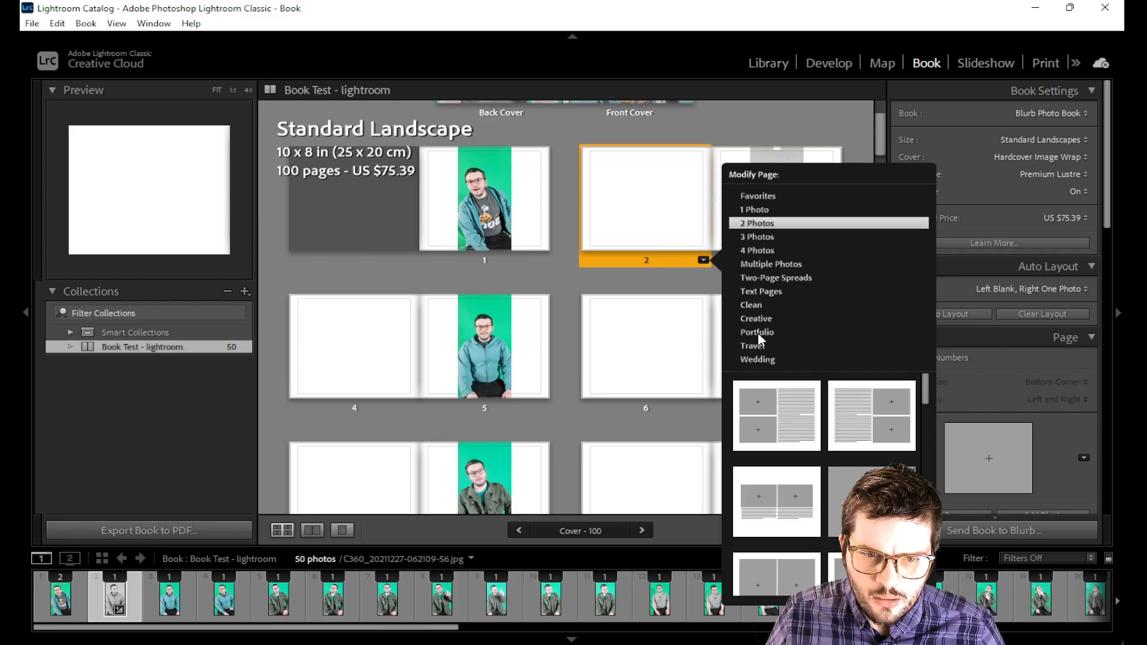
click(770, 422)
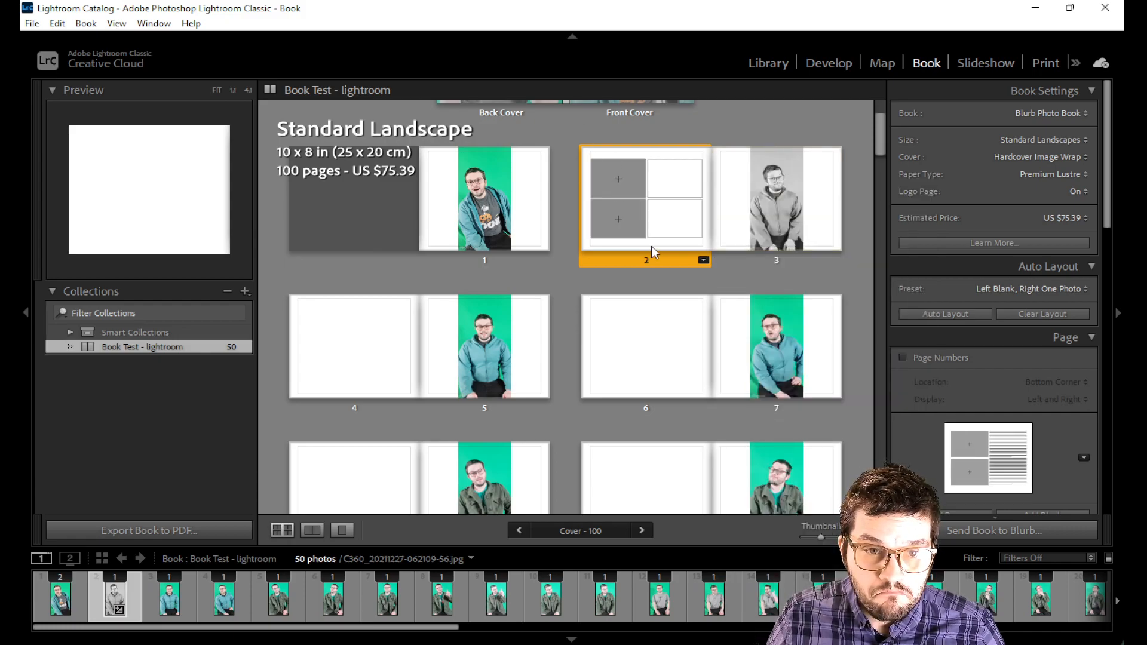
click(622, 224)
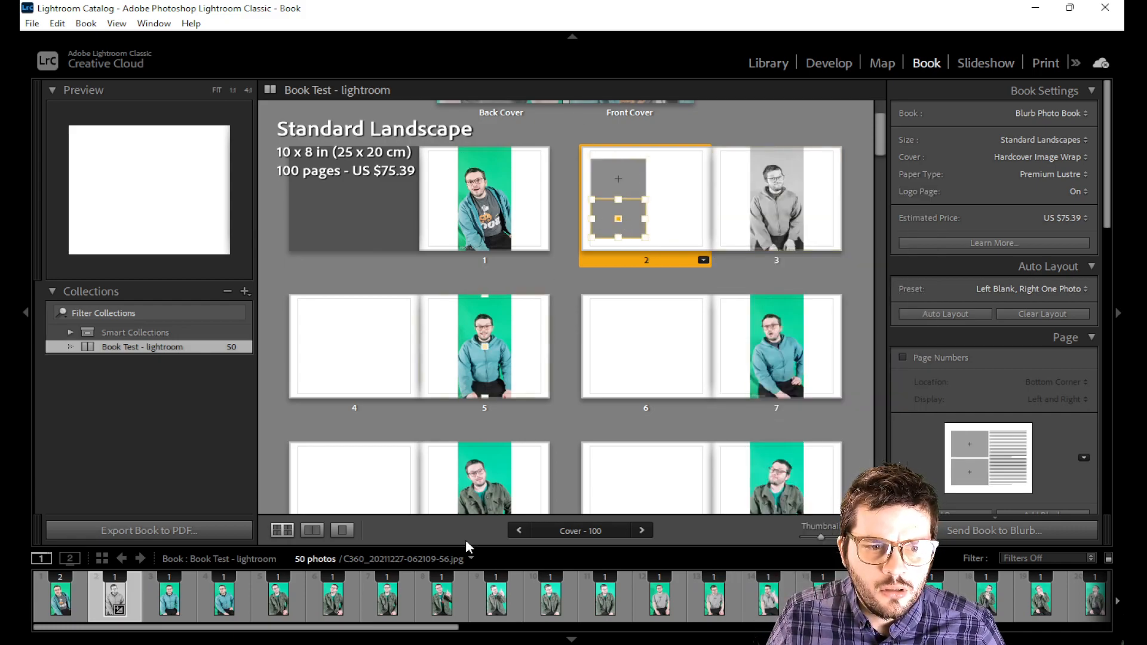
click(440, 598)
drag(441, 600, 617, 213)
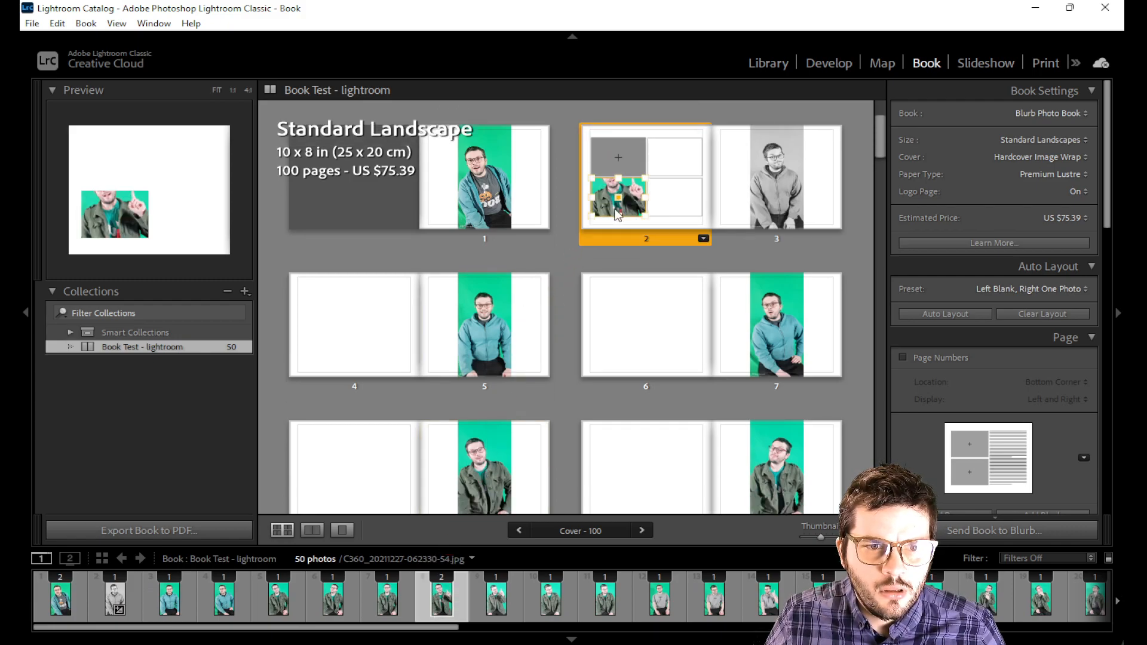
click(617, 211)
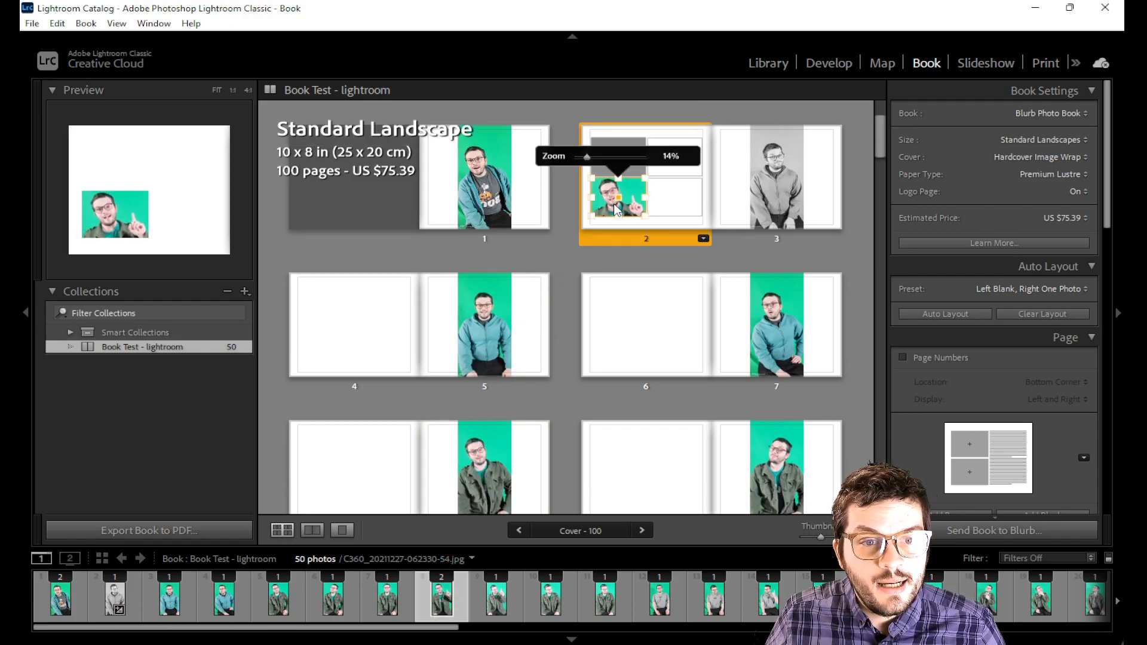
click(590, 239)
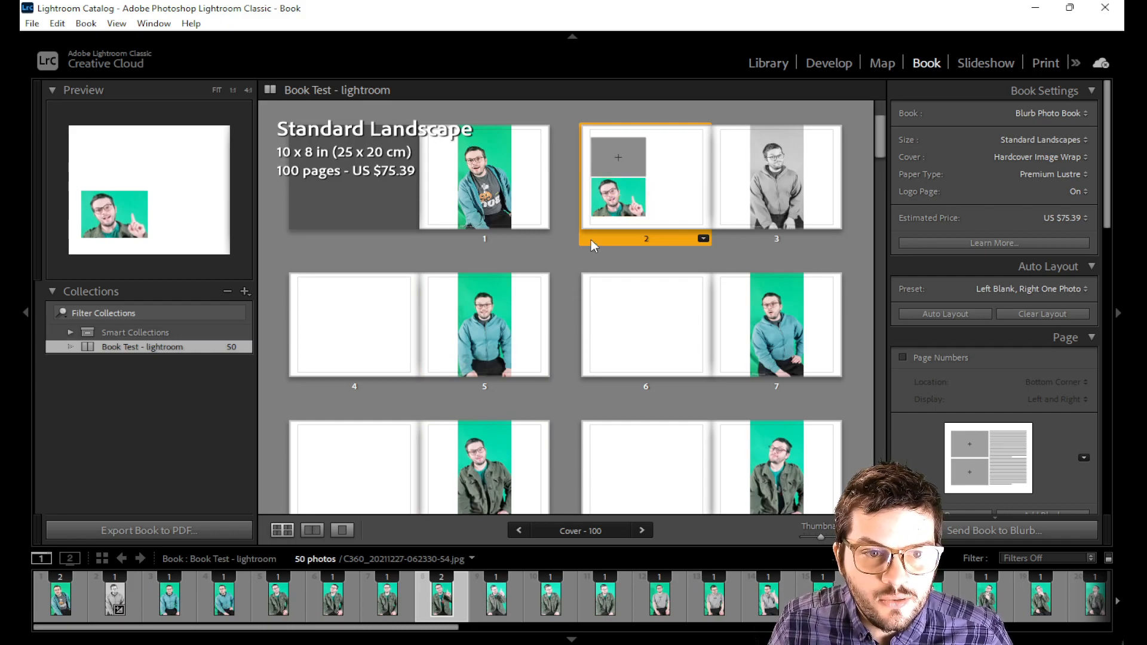
Step: Place the black-and-white photo in the upper photo cell of page 2 and shift it so the face is in frame
scroll(590, 239, up, 2)
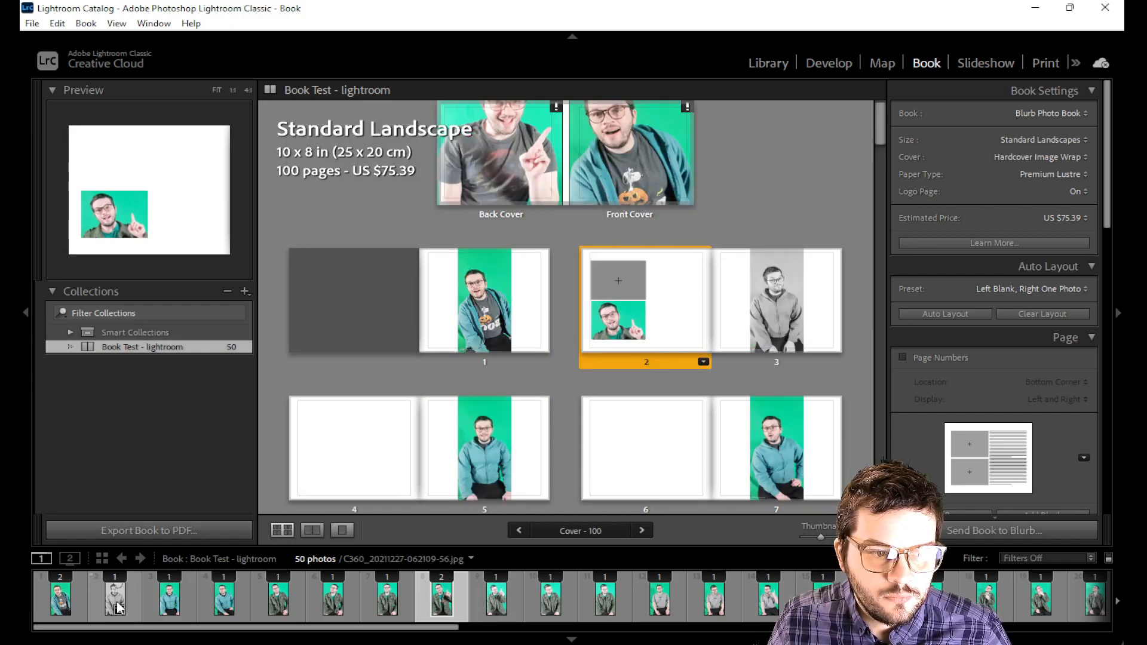
drag(115, 600, 625, 284)
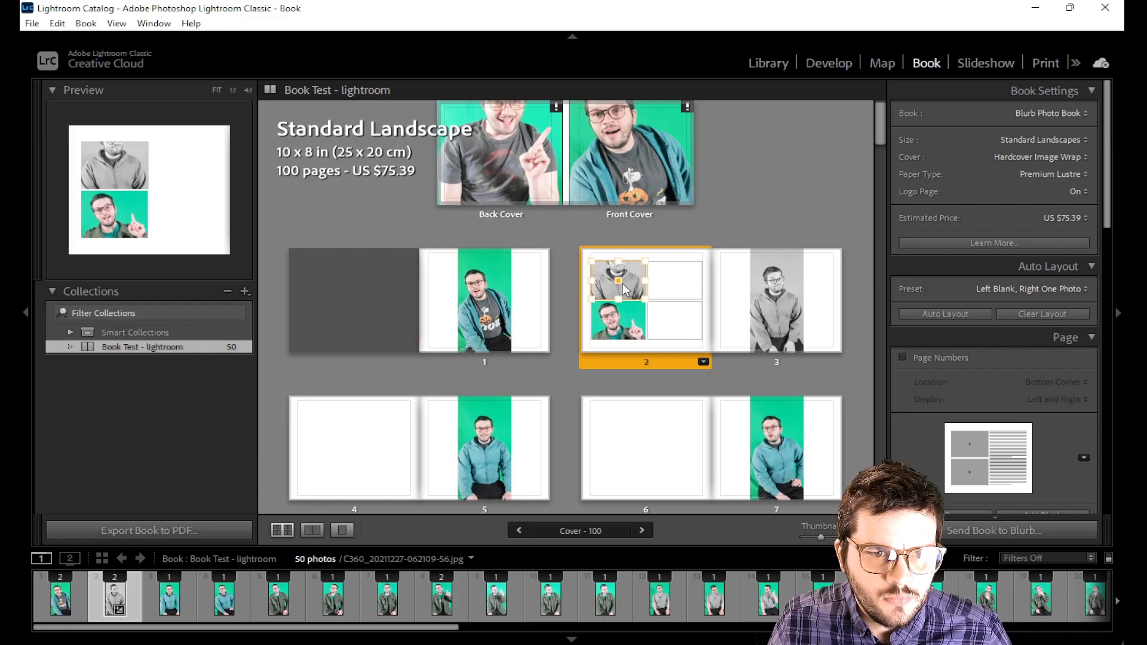
click(622, 280)
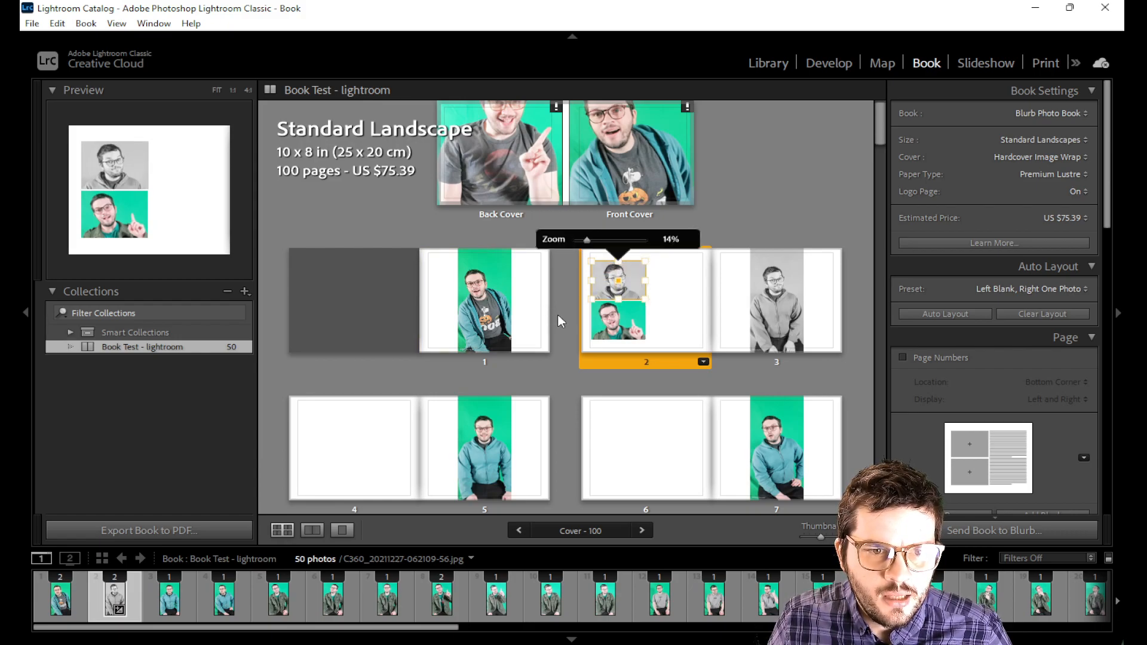
Step: Try moving the upper text cell on page 2 down onto the lower text cell, and undo the cell move
click(675, 278)
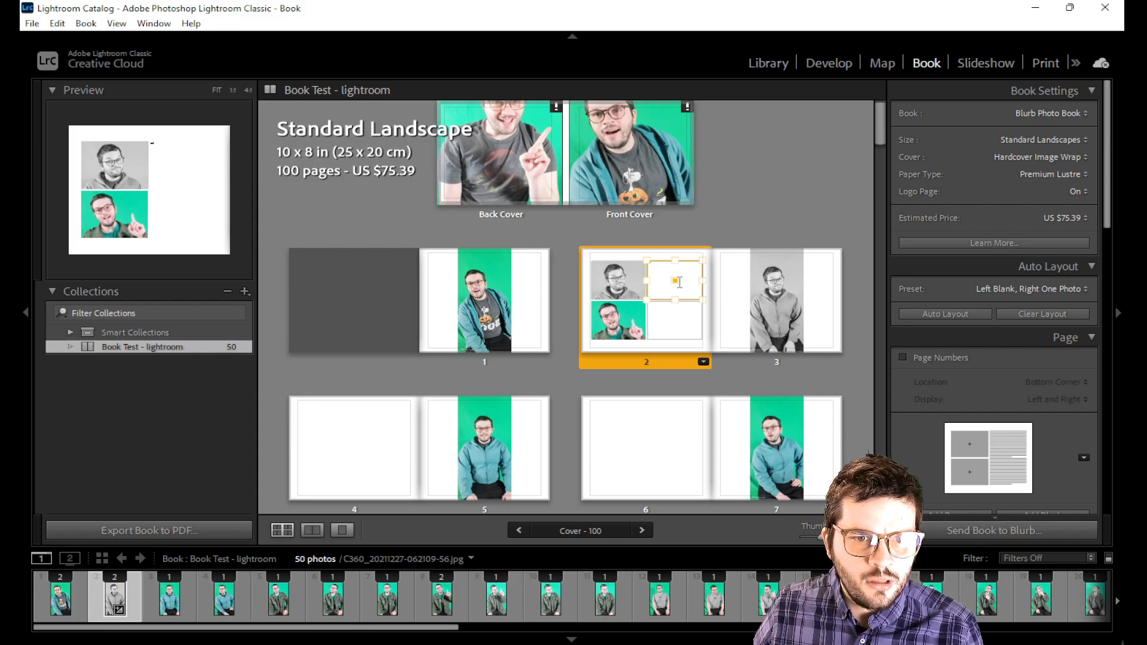
scroll(1006, 323, down, 10)
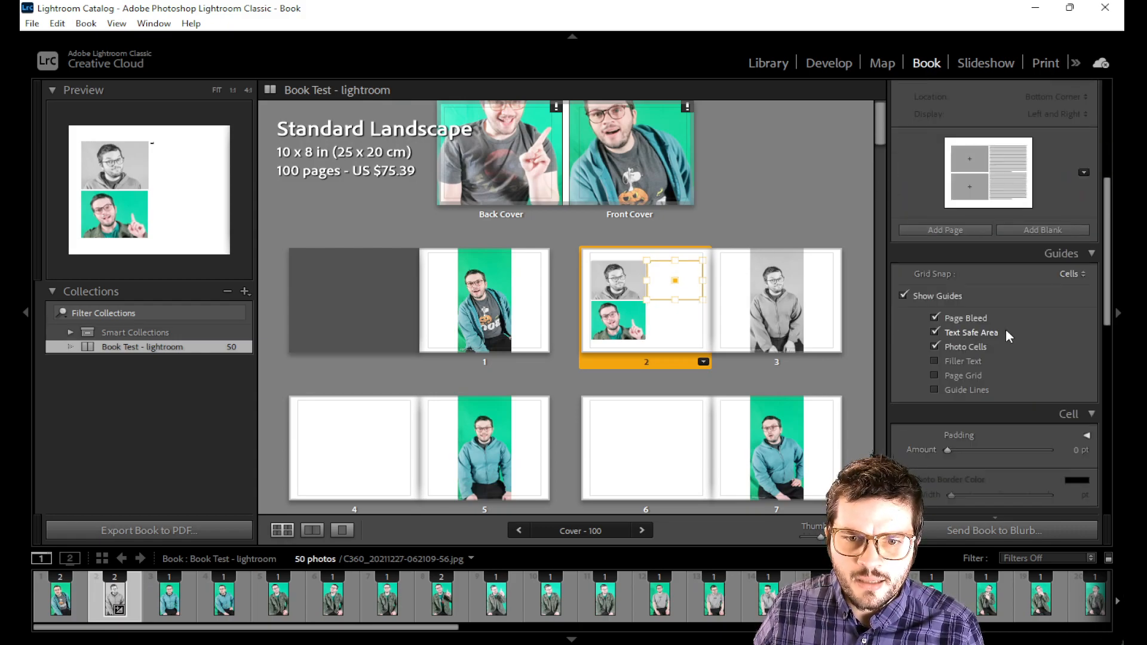
scroll(1006, 331, up, 8)
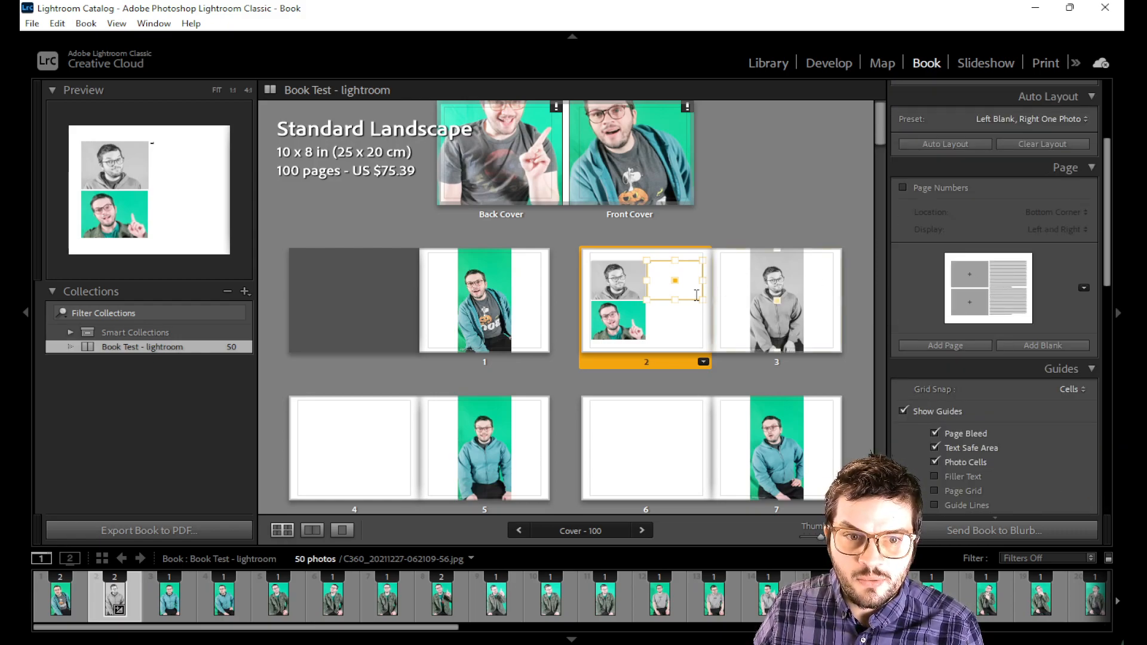
scroll(687, 296, up, 1)
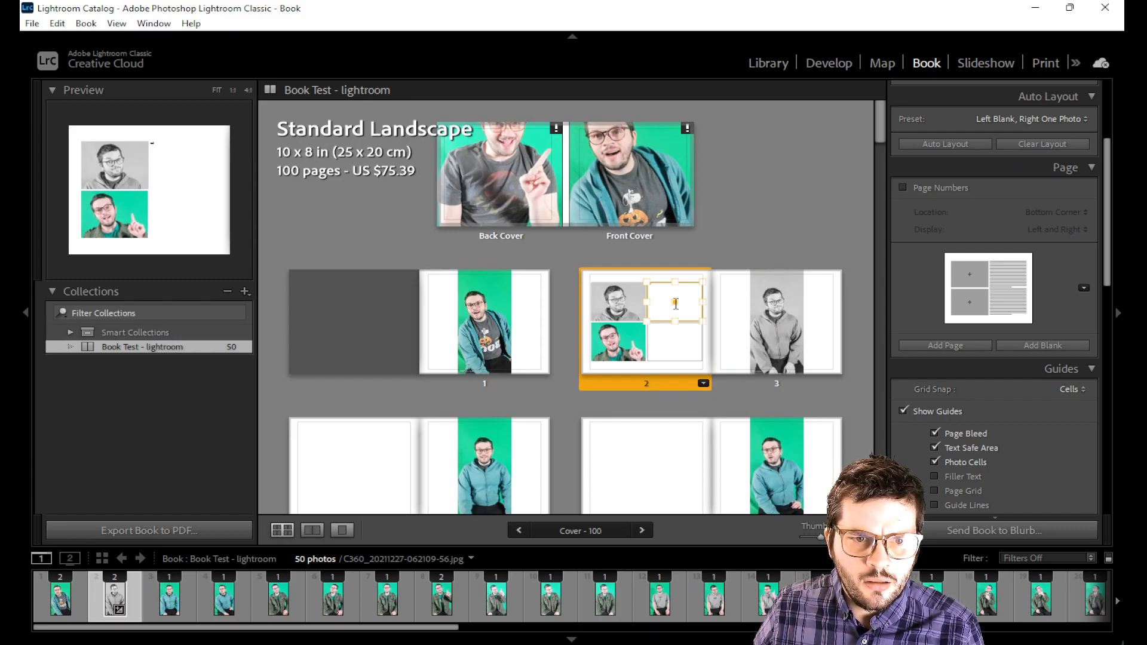
drag(674, 302, 679, 337)
key(ctrl+z)
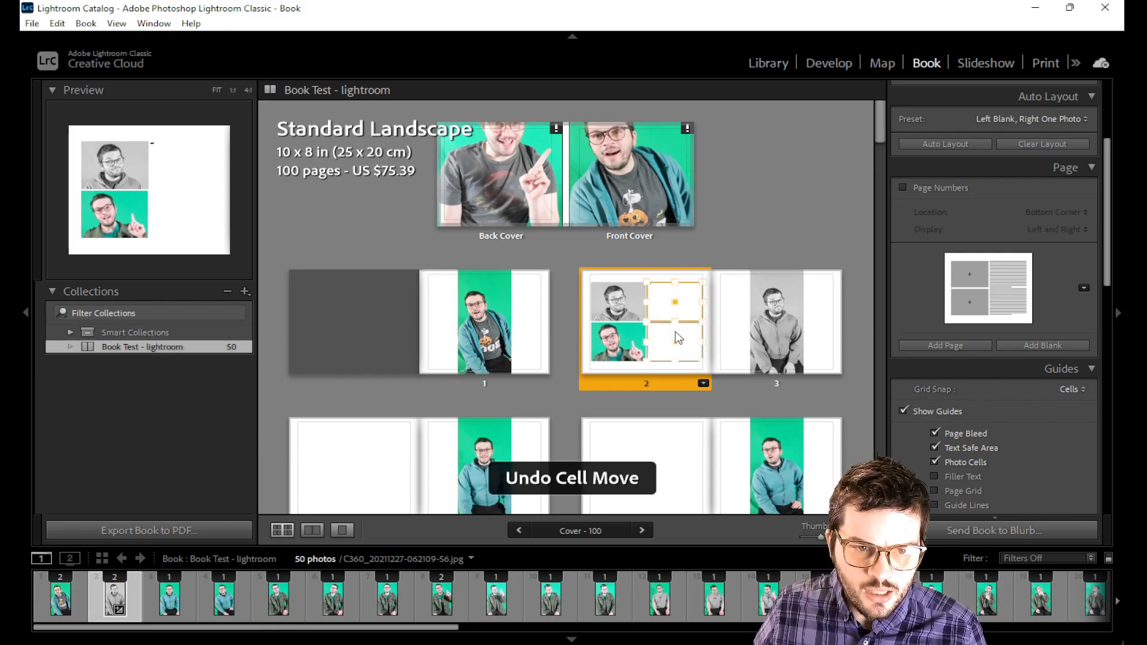
Step: Select the upper text cell on page 2 and enlarge the page thumbnails until a single spread fills the width
click(658, 295)
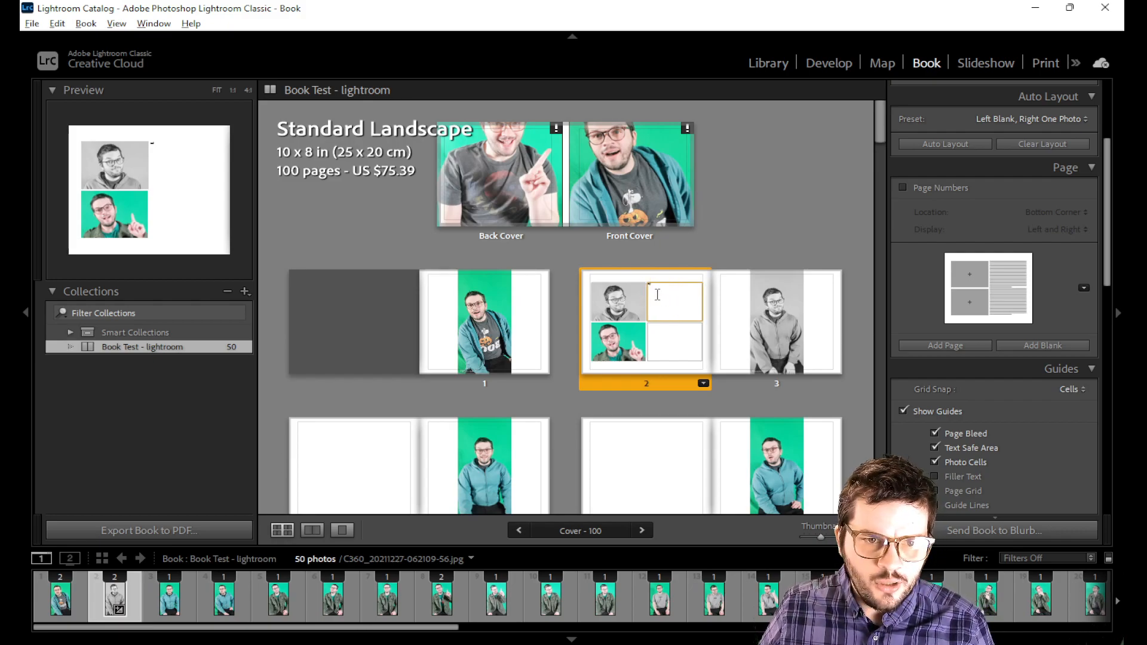
click(658, 296)
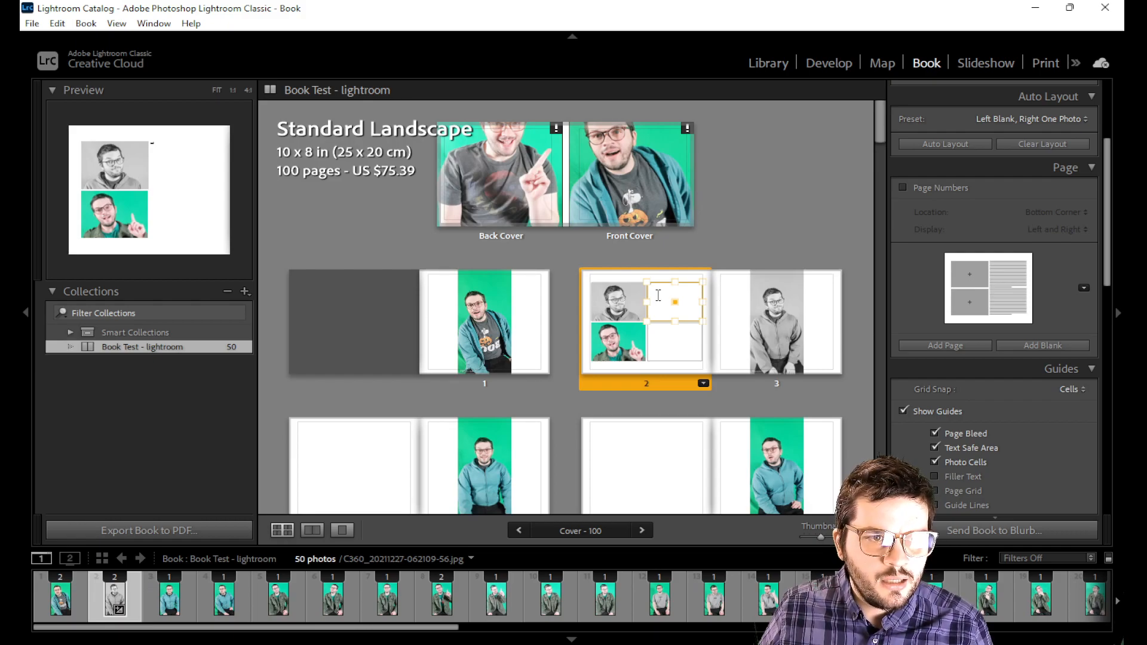
scroll(657, 295, down, 3)
scroll(657, 295, up, 3)
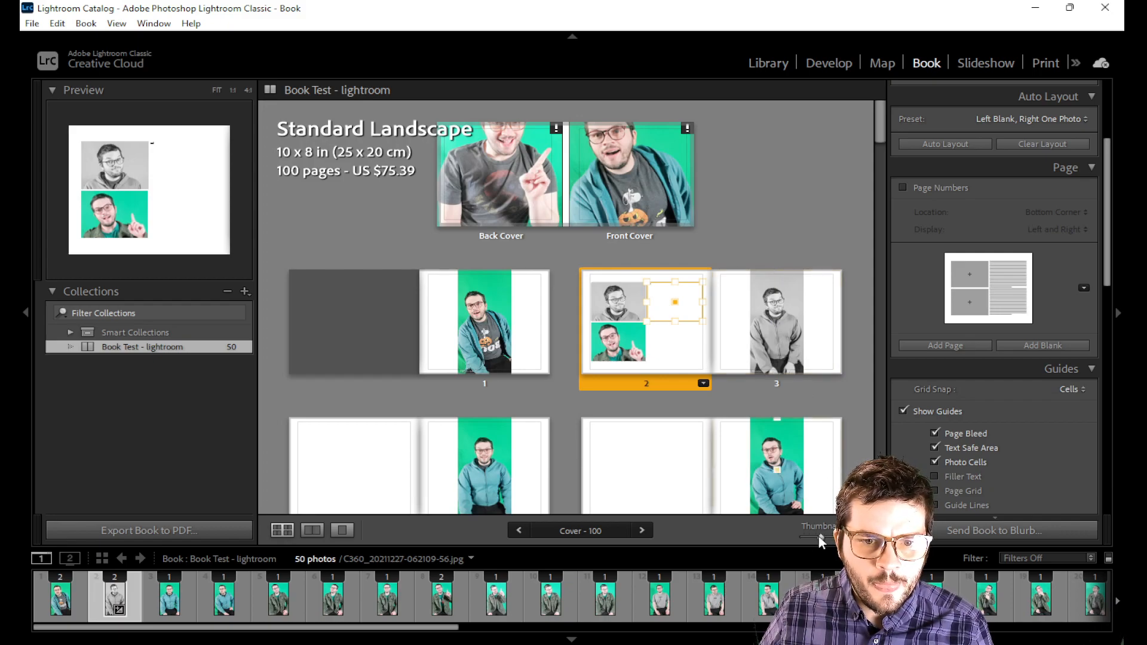
drag(817, 537, 821, 535)
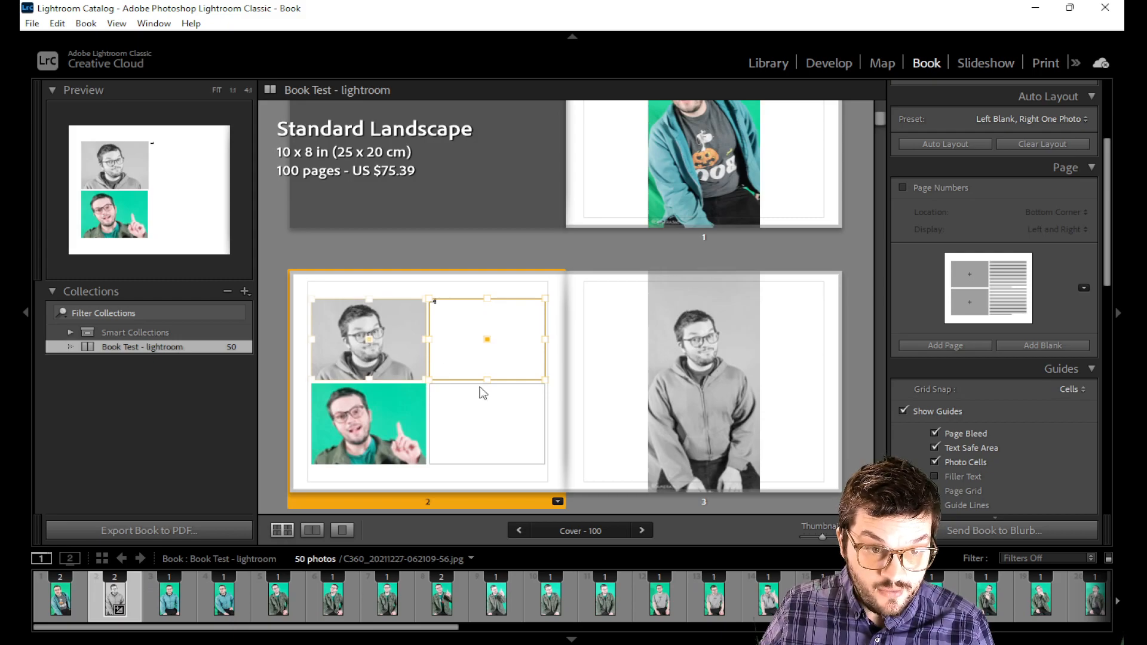
click(511, 434)
click(500, 364)
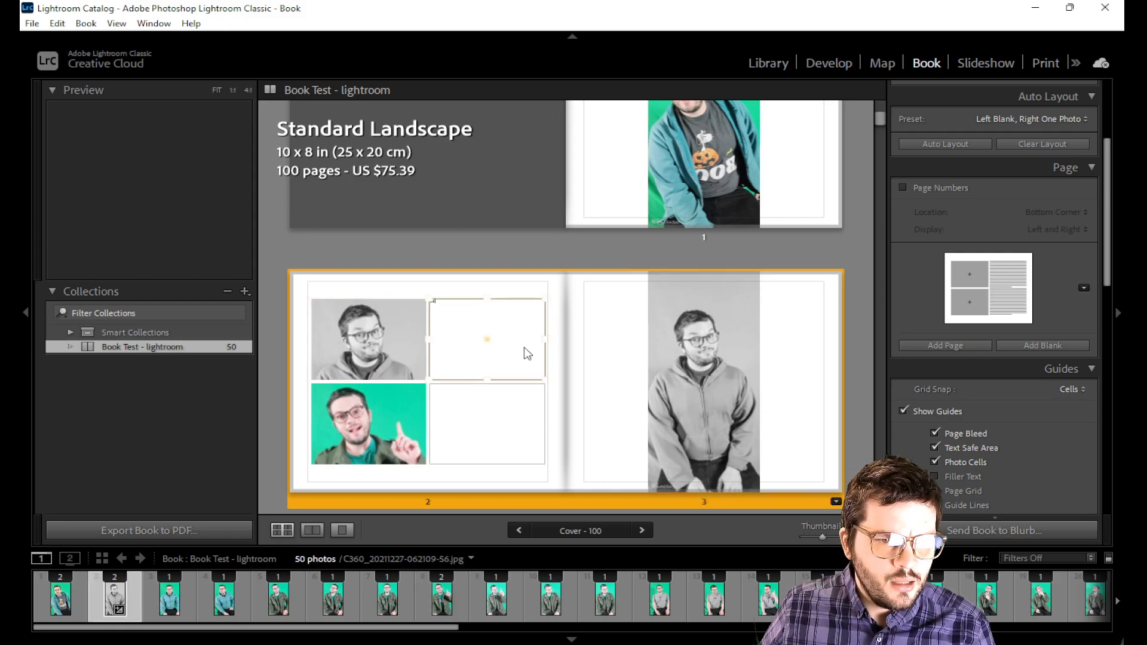
click(520, 318)
text(asd)
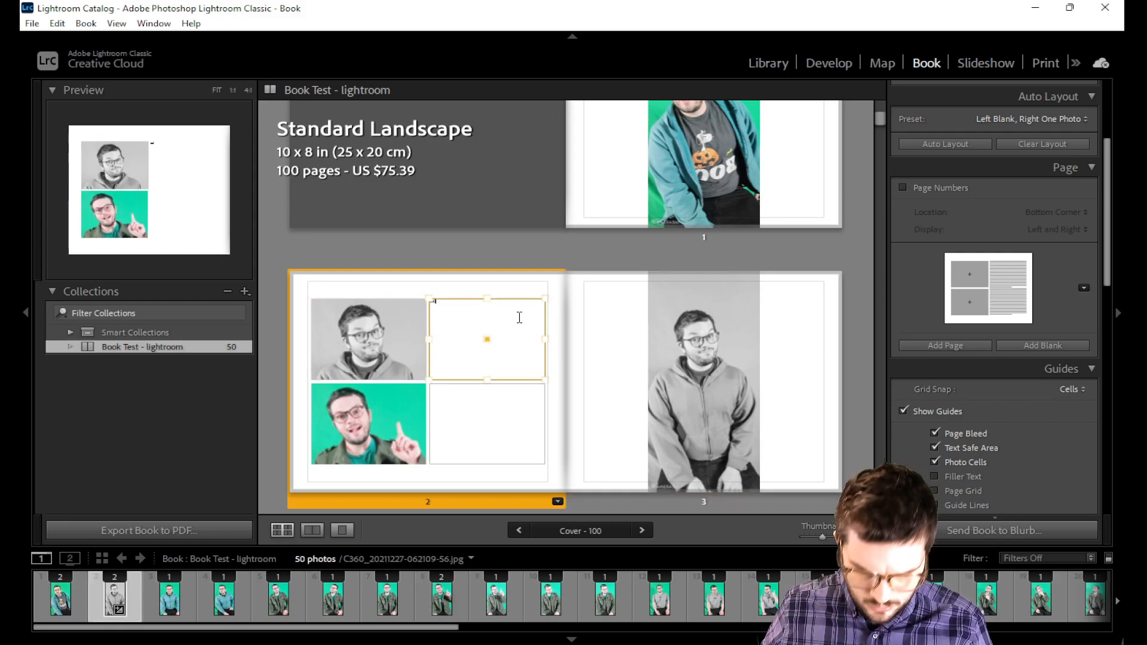
text(asdff)
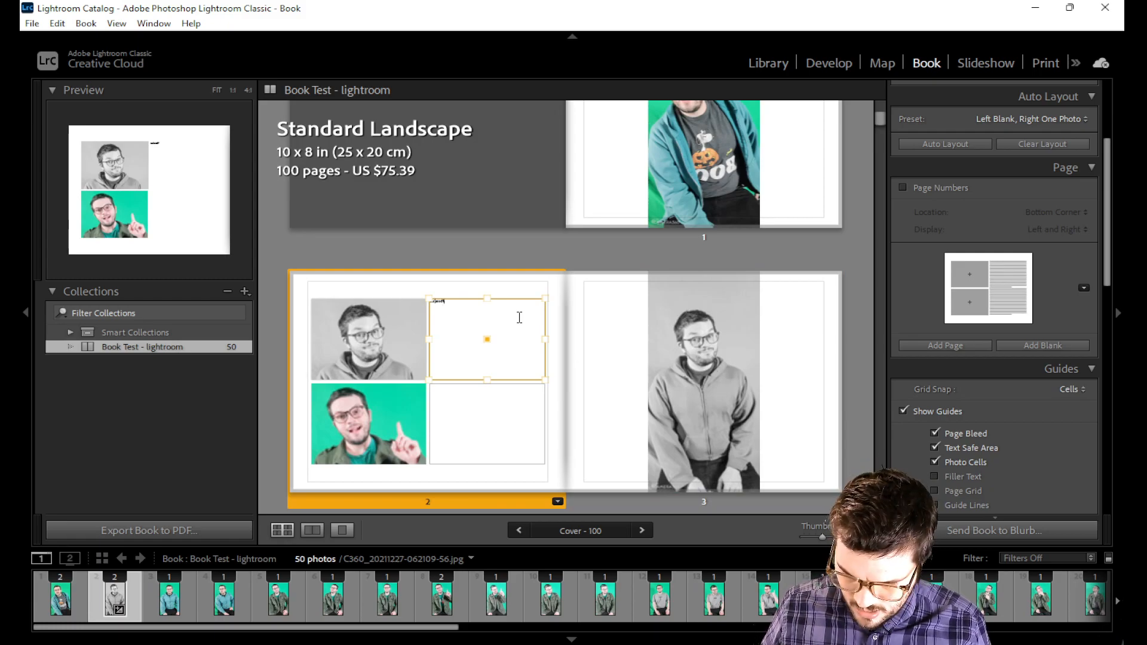
key(BackSpace)
key(BackSpace)
key(BackSpace)
key(BackSpace)
key(BackSpace)
key(BackSpace)
key(BackSpace)
key(BackSpace)
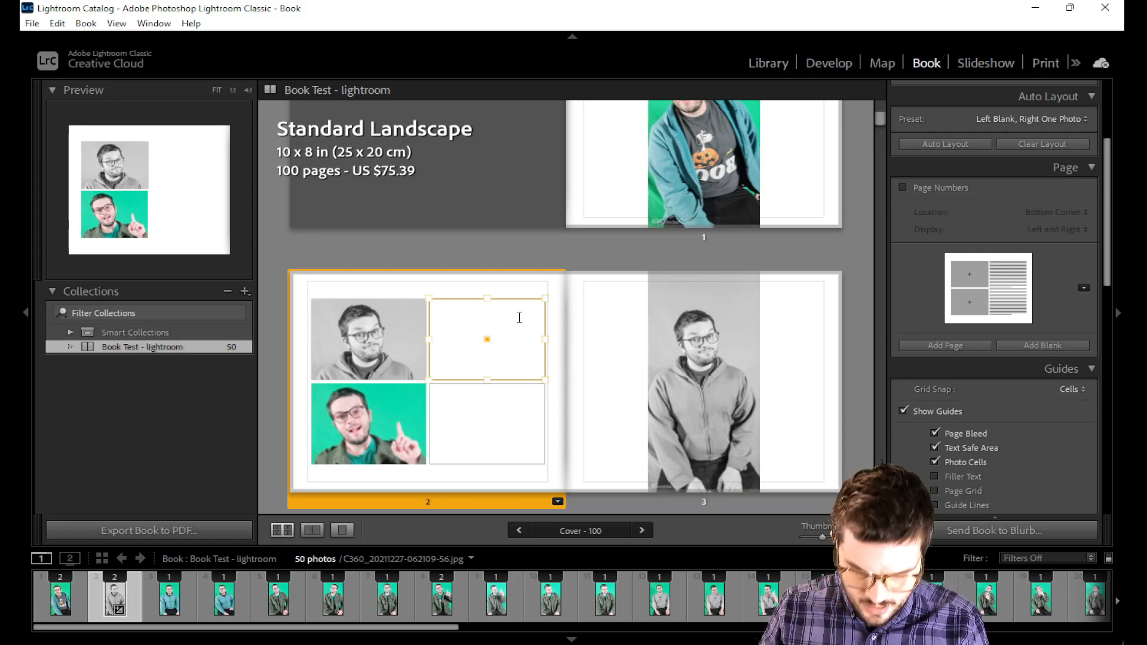
Step: Enter filler lines in the upper text cell on page 2: "and", "i", "but not before", "n", "and if i were one two three"
text(and)
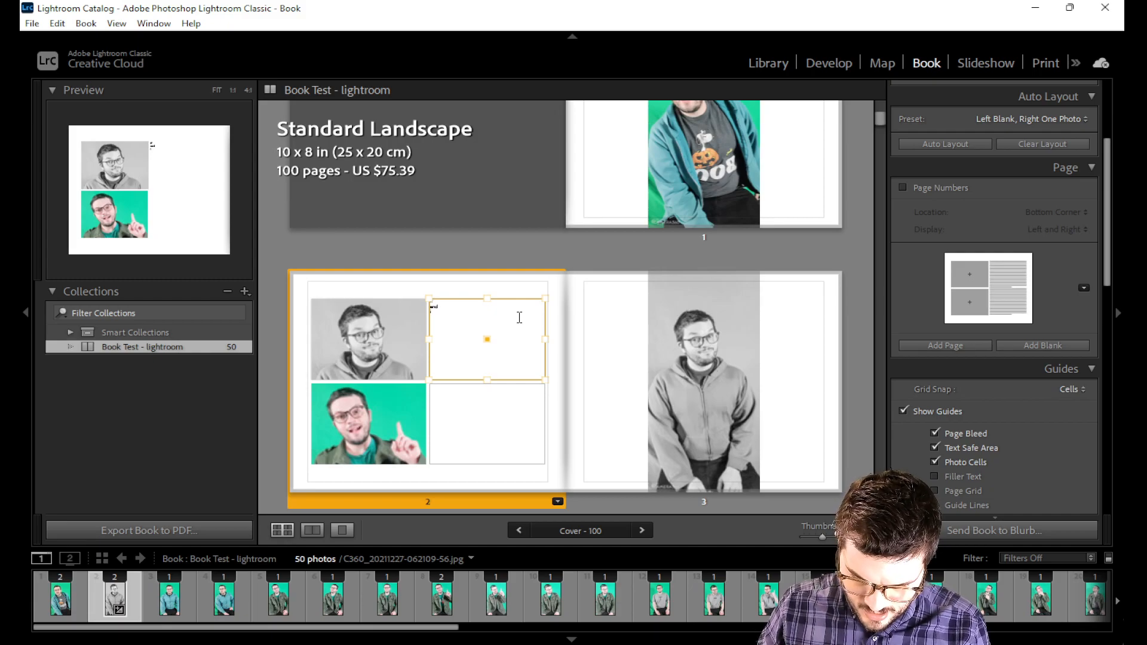
key(Return)
text(i)
key(Return)
text(butnon)
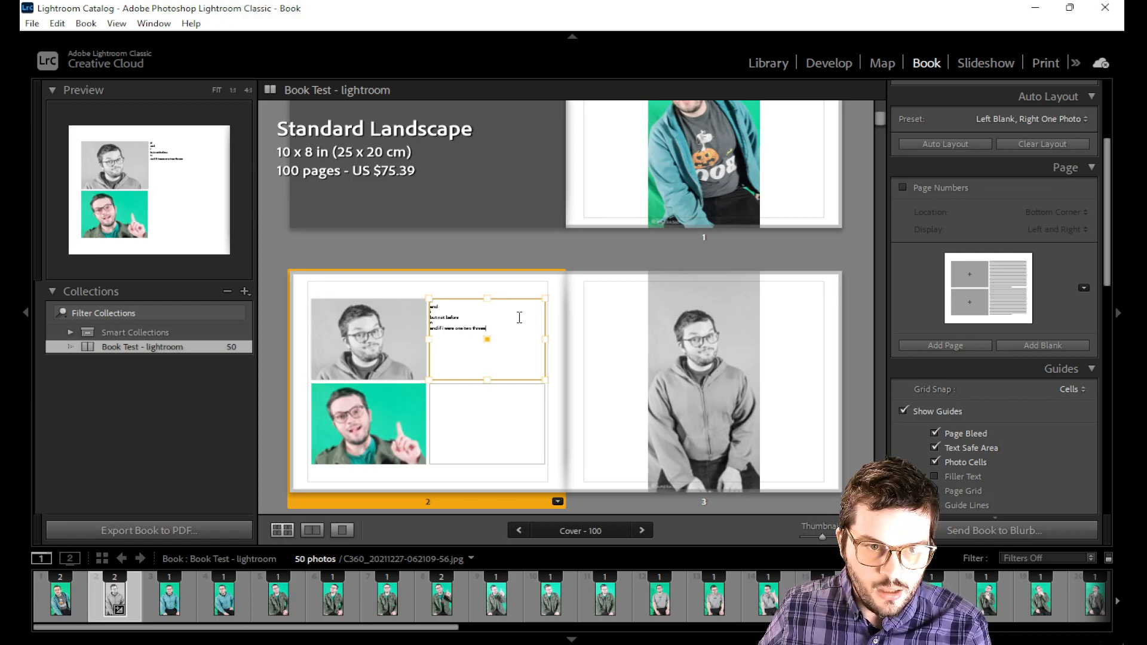
Step: Duplicate the whole block of filler text until it fills the upper text cell on page 2
key(ctrl+a)
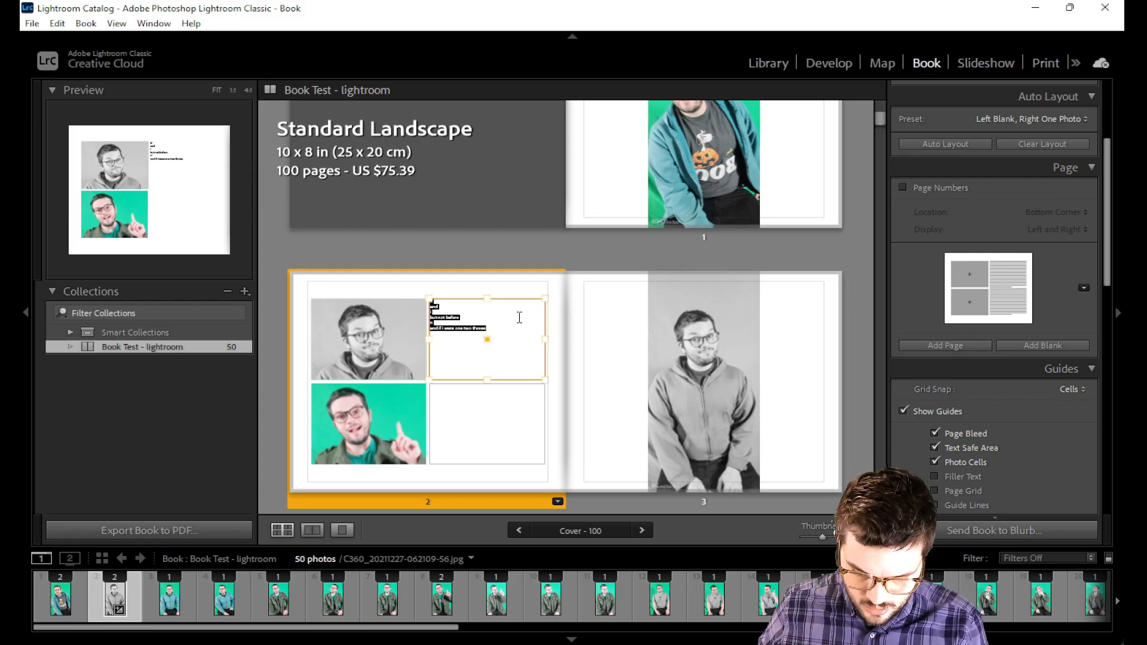
click(519, 317)
text(and i but not before n and if i were one two three)
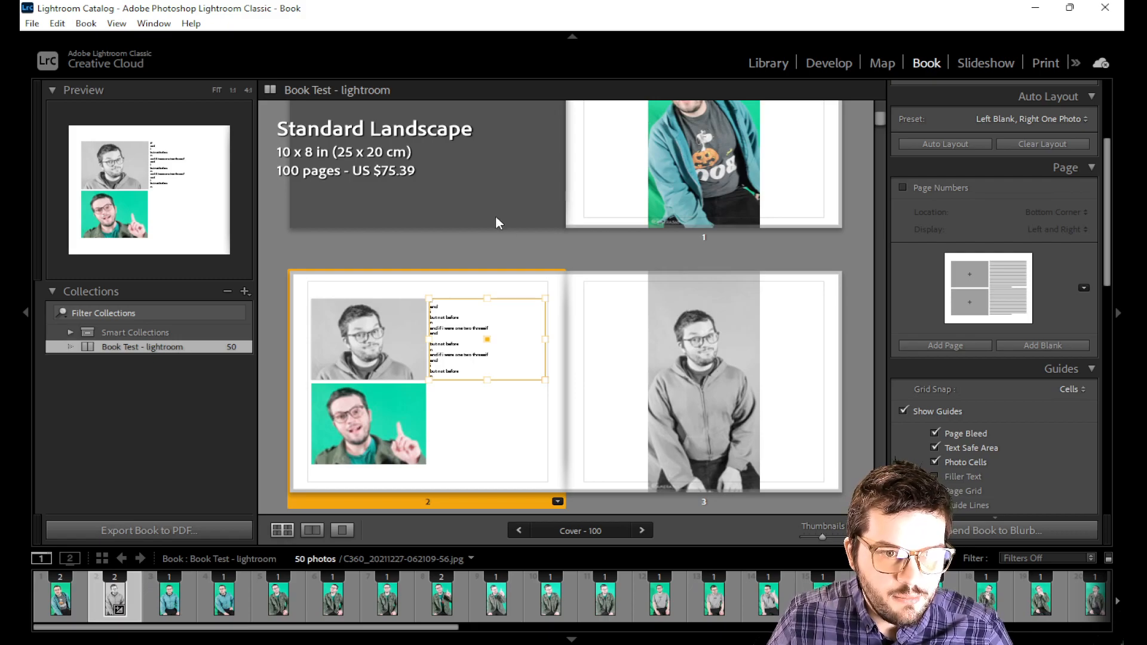
click(489, 257)
click(438, 375)
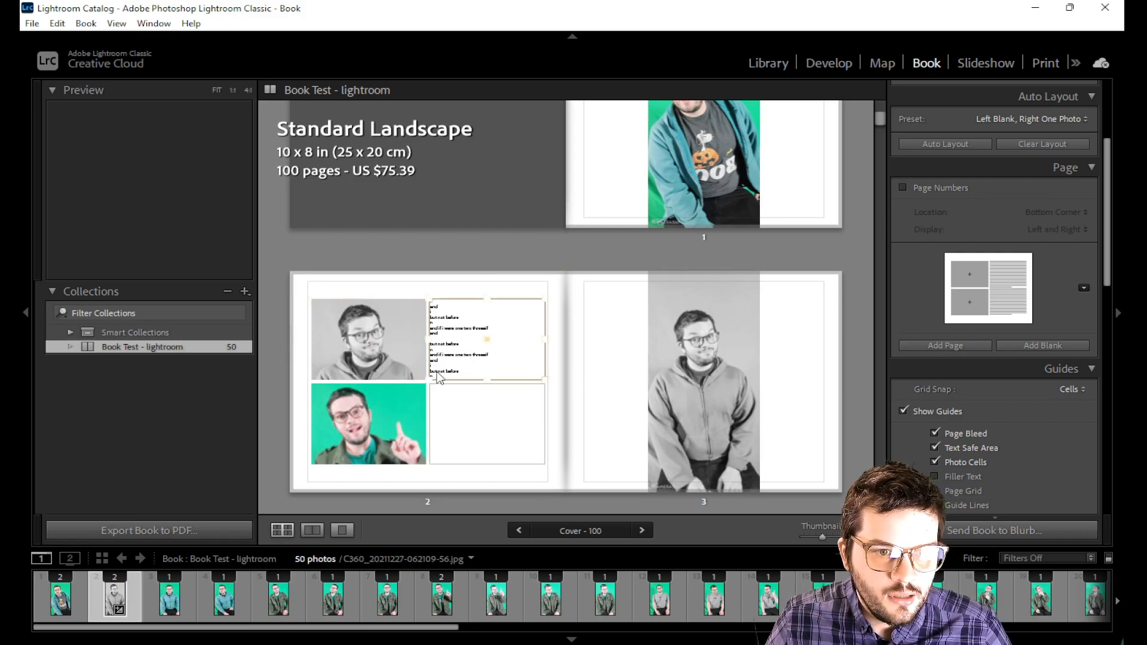
Step: Add a row of exclamation marks after the third block's "and" and push that line down with blank lines
click(443, 366)
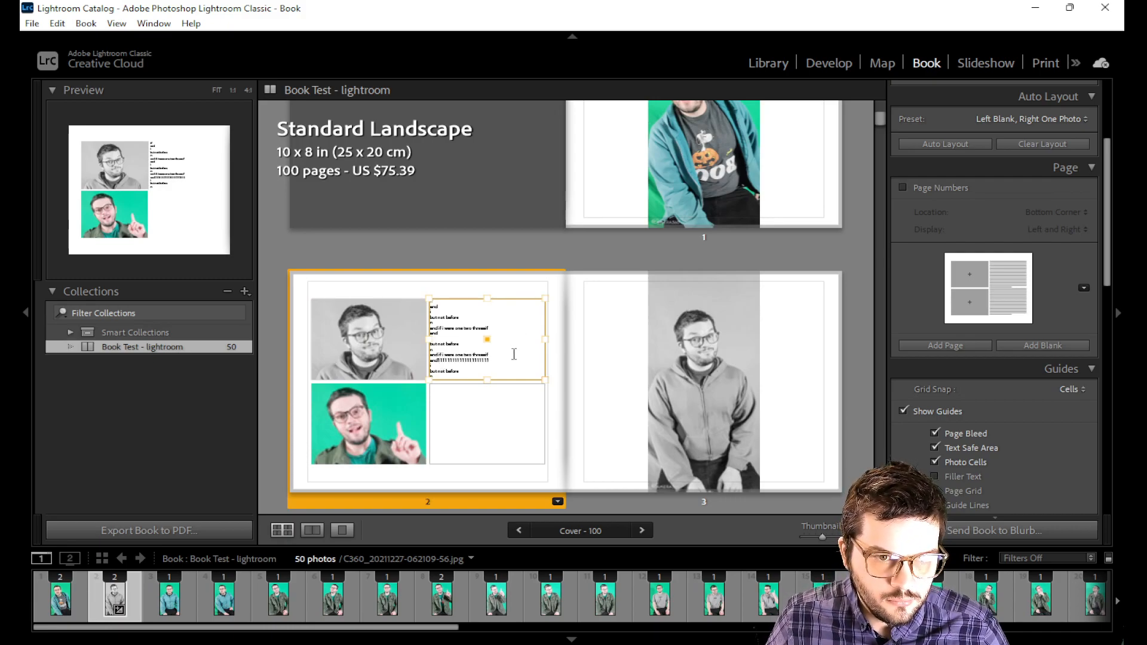
key(BackSpace)
key(BackSpace)
key(BackSpace)
key(BackSpace)
key(BackSpace)
key(BackSpace)
key(BackSpace)
key(BackSpace)
key(BackSpace)
key(BackSpace)
key(BackSpace)
key(BackSpace)
key(BackSpace)
key(BackSpace)
key(BackSpace)
key(BackSpace)
key(BackSpace)
key(BackSpace)
key(BackSpace)
key(BackSpace)
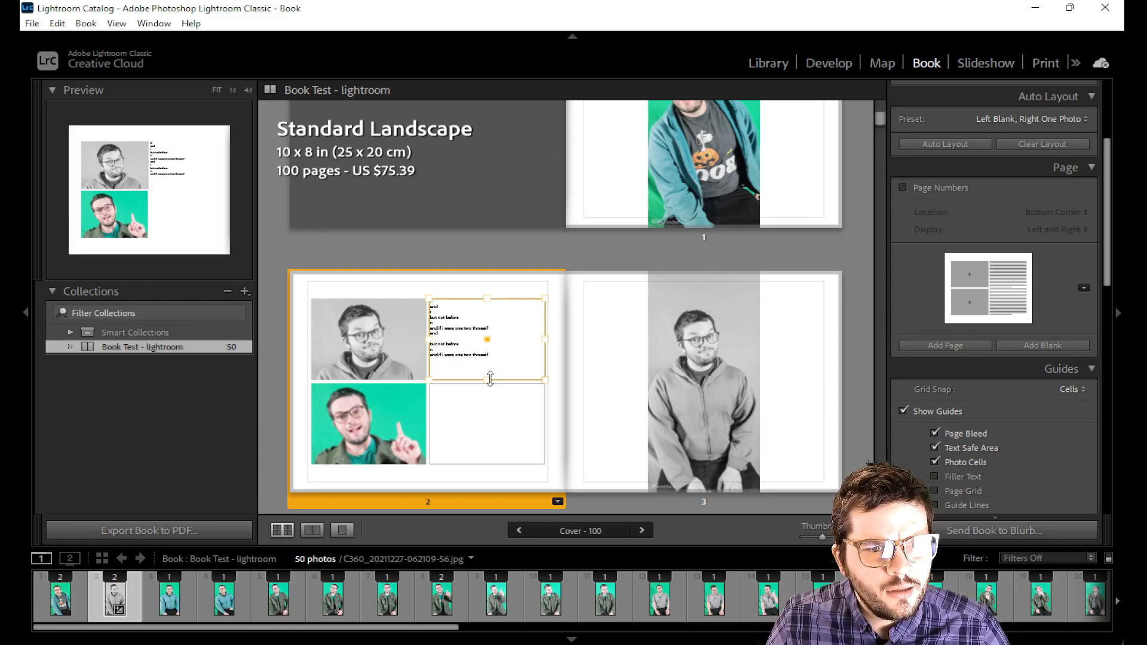
Step: Stretch the upper text cell on page 2 down to the bottom edge of the lower text cell
drag(490, 378, 486, 464)
click(507, 254)
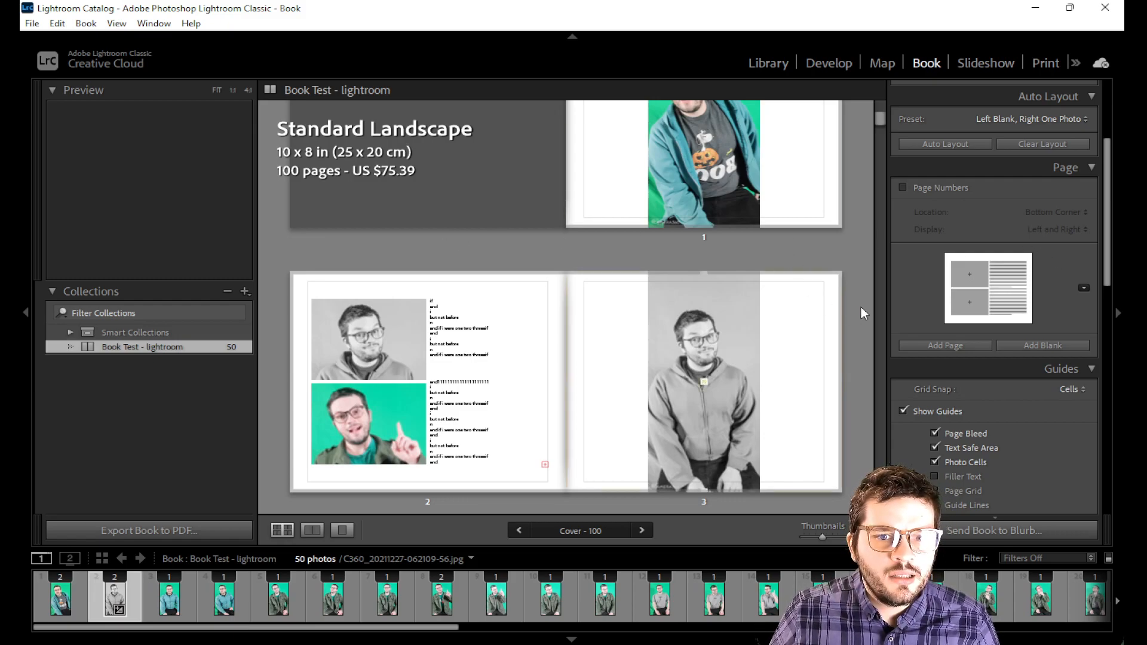
Step: Review the book's cover and first spreads along with the guide, cell, text and book settings
mouse_move(880, 118)
mouse_down()
mouse_move(880, 130)
mouse_move(886, 106)
mouse_up()
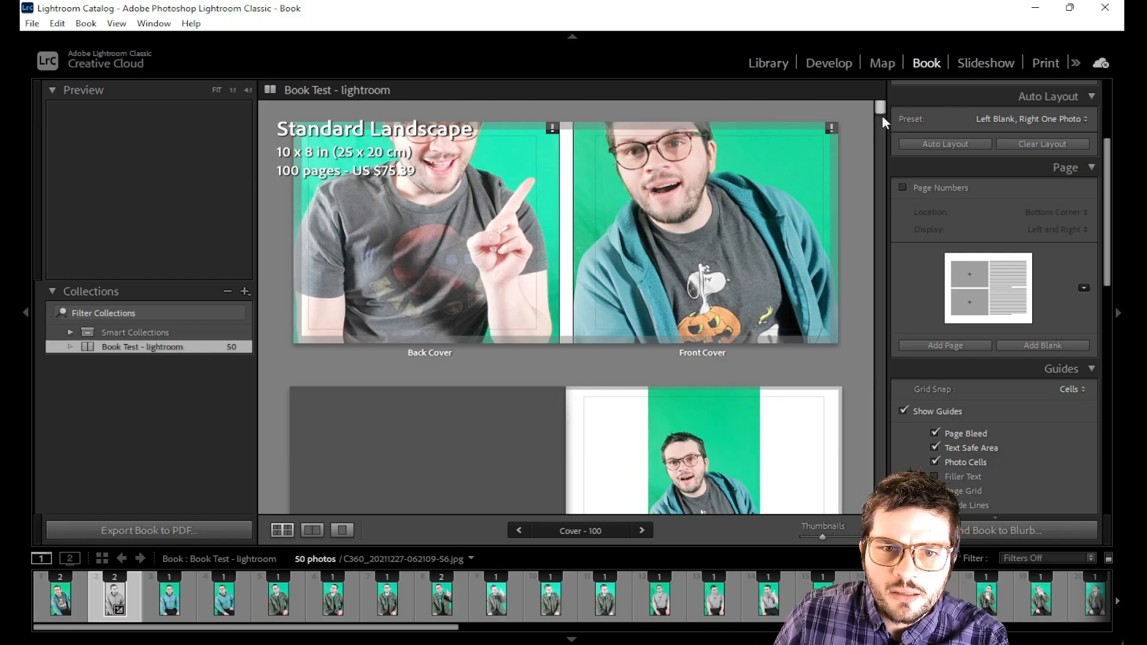
drag(879, 111, 876, 121)
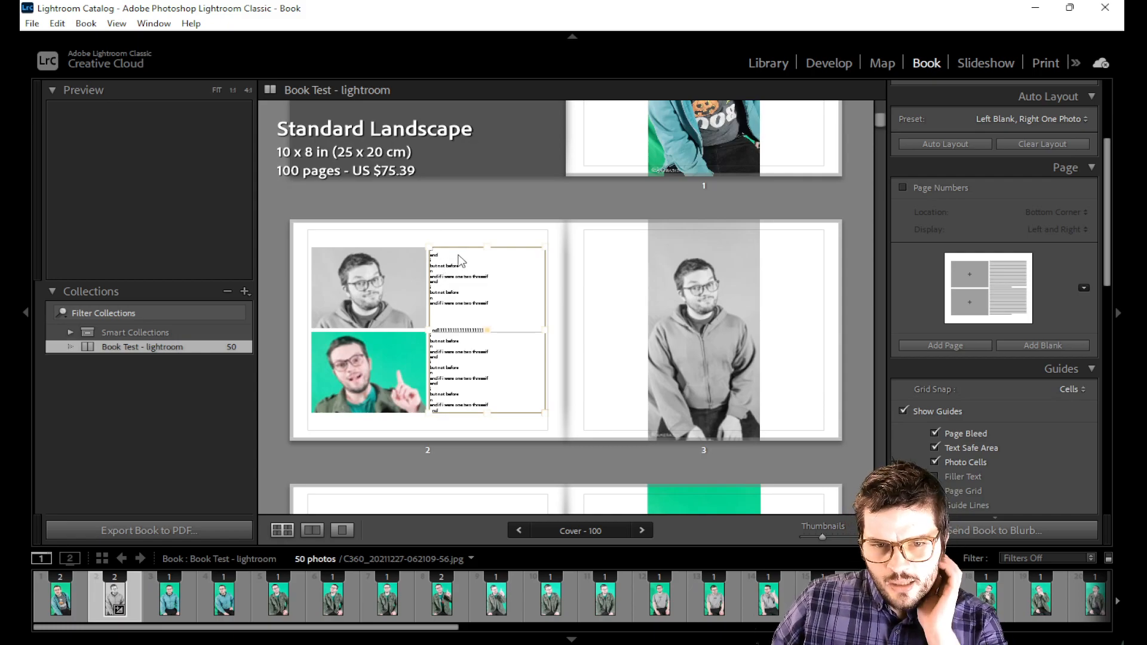
click(478, 300)
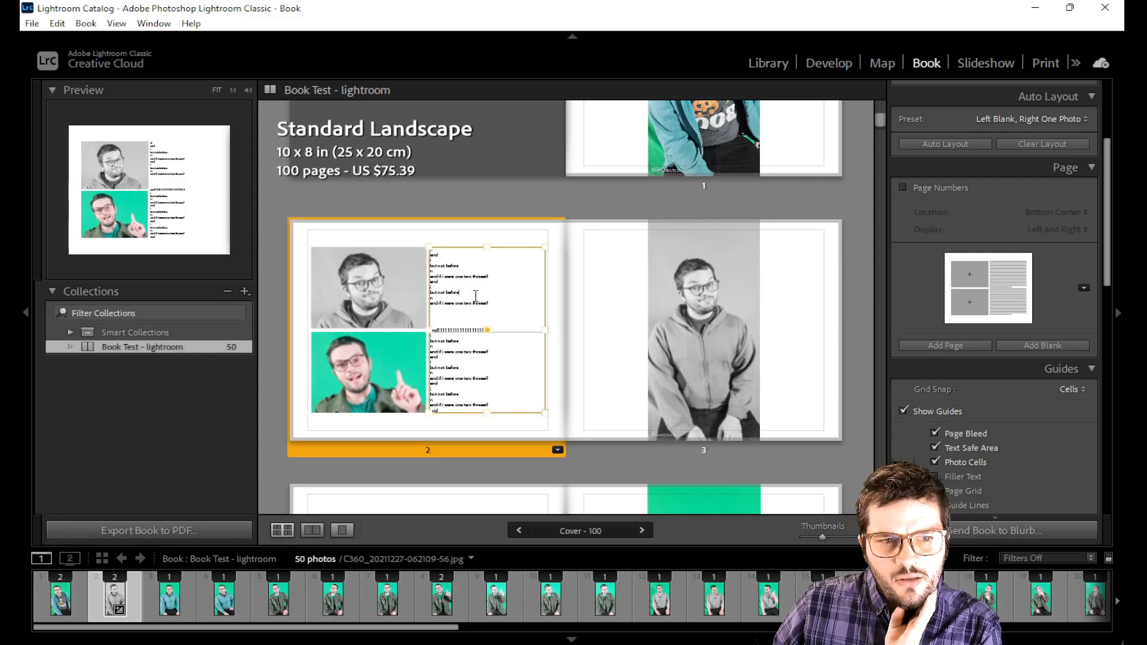
scroll(645, 296, down, 2)
click(694, 203)
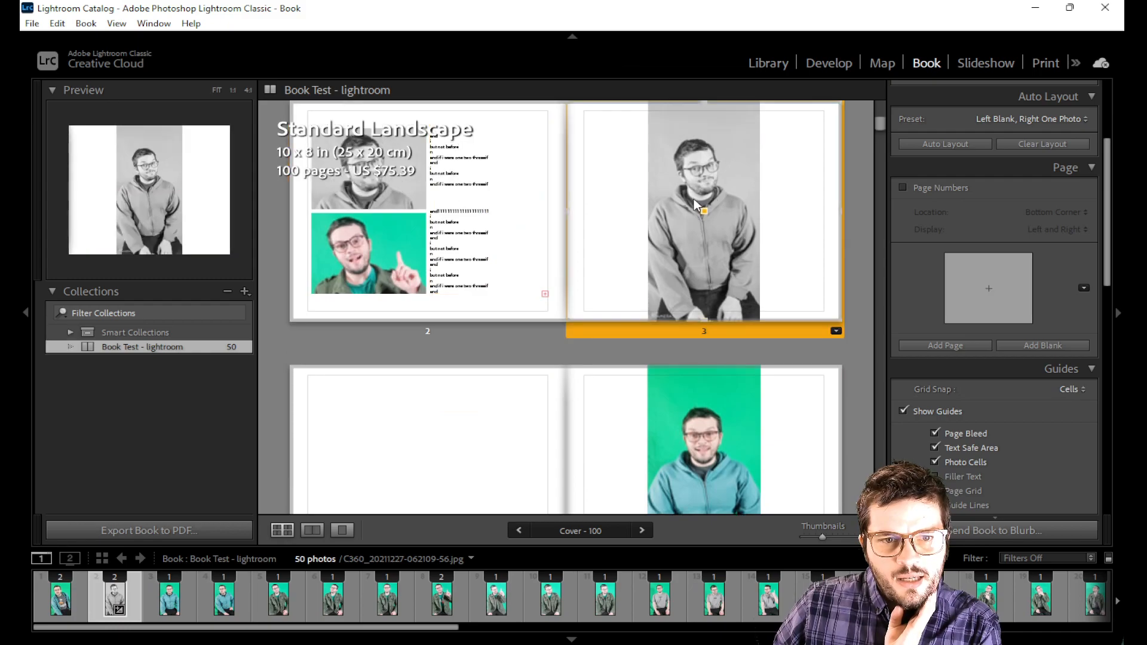
scroll(978, 397, down, 8)
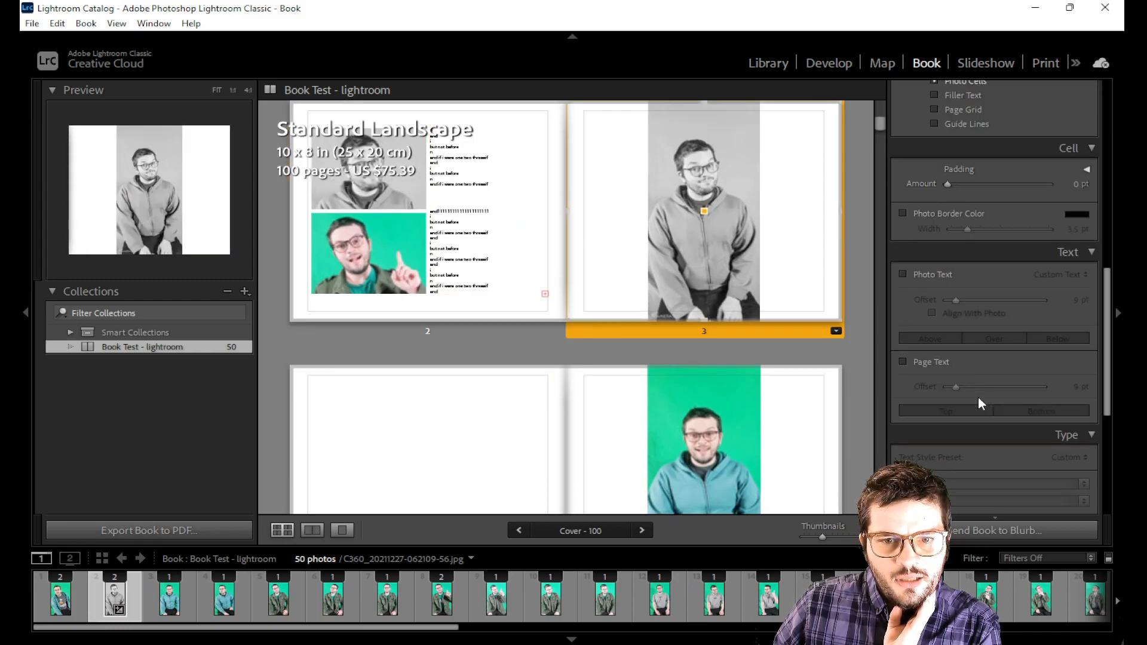
scroll(978, 397, up, 8)
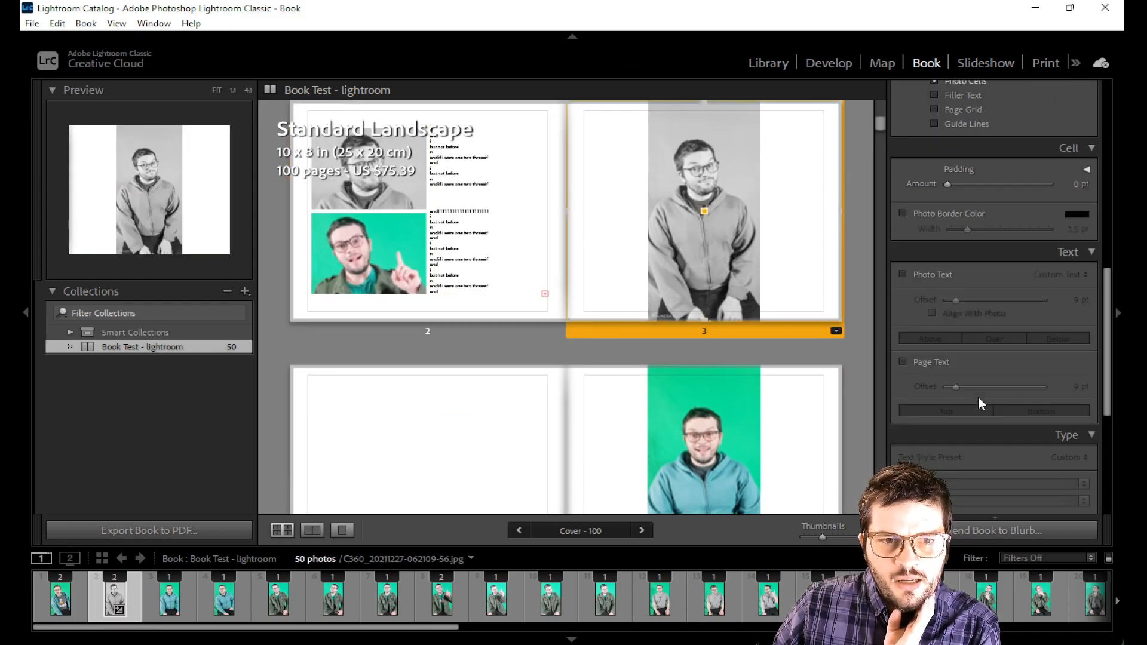
scroll(978, 404, up, 2)
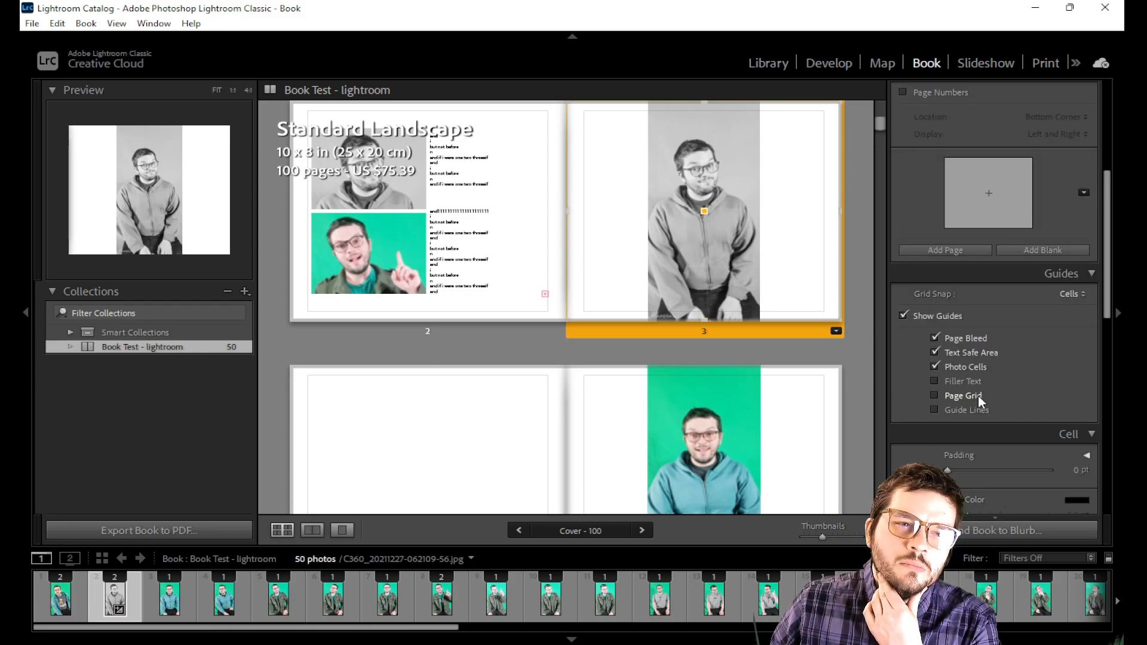
scroll(978, 390, up, 5)
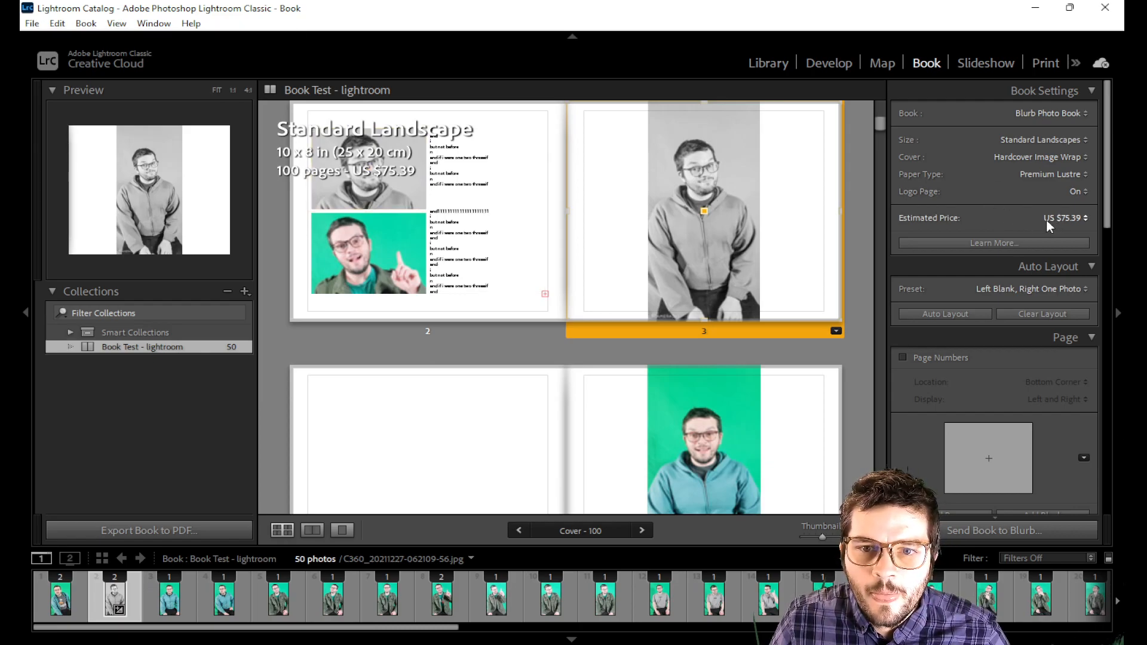
drag(879, 123, 829, 89)
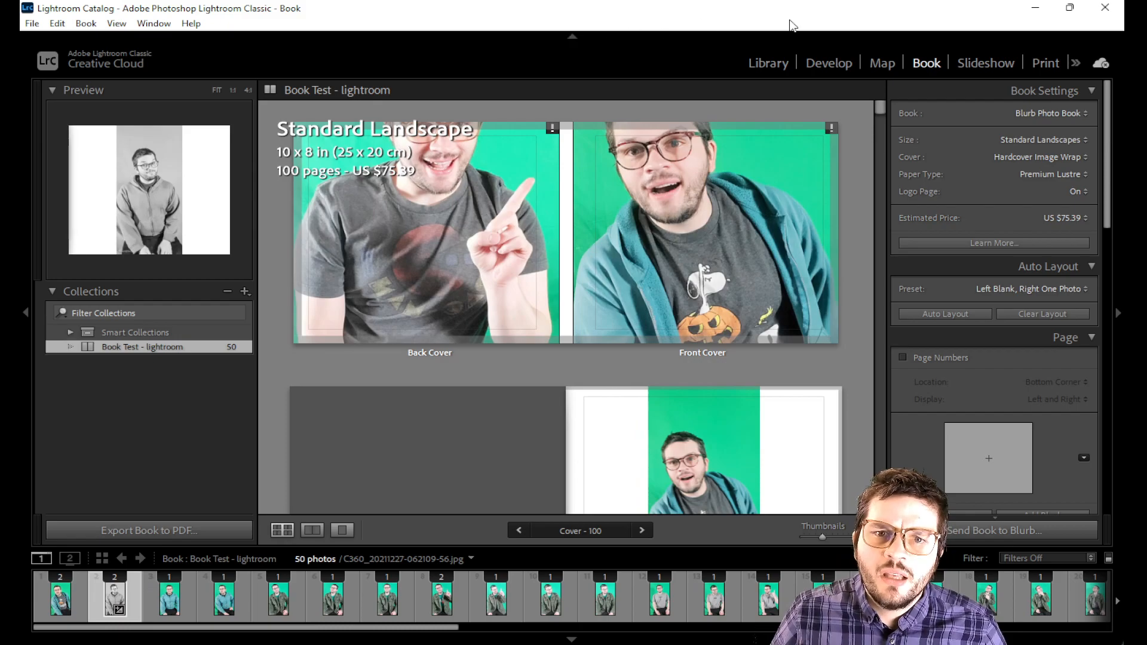
Step: Switch to the Slideshow module, read through its four introductory tips and dismiss them
click(995, 63)
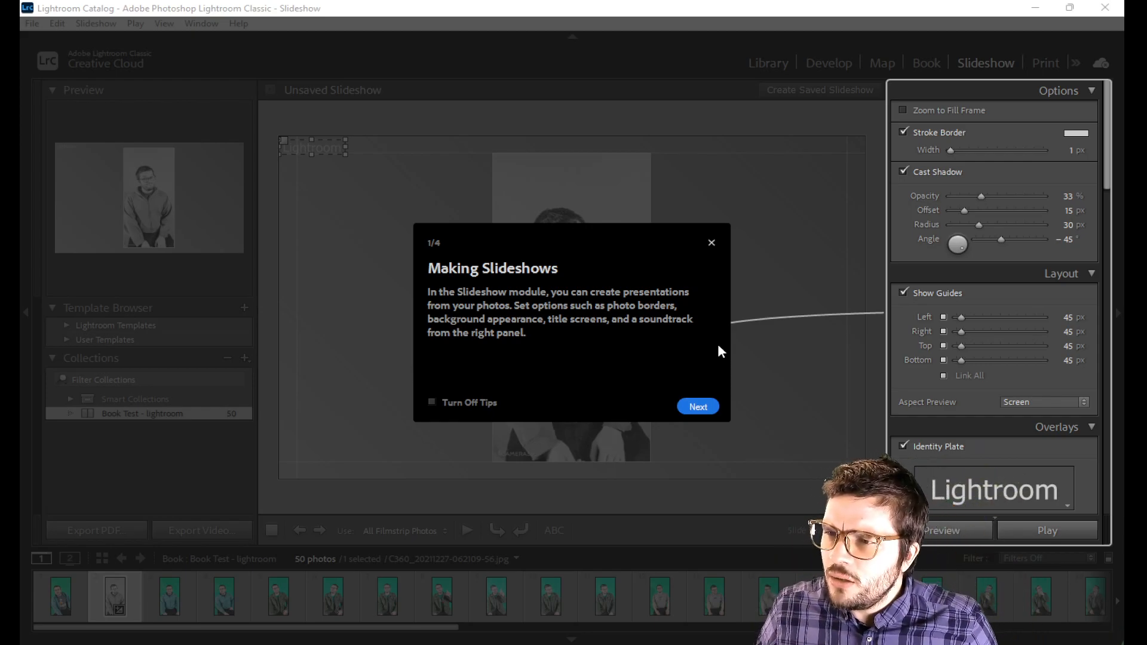
click(698, 407)
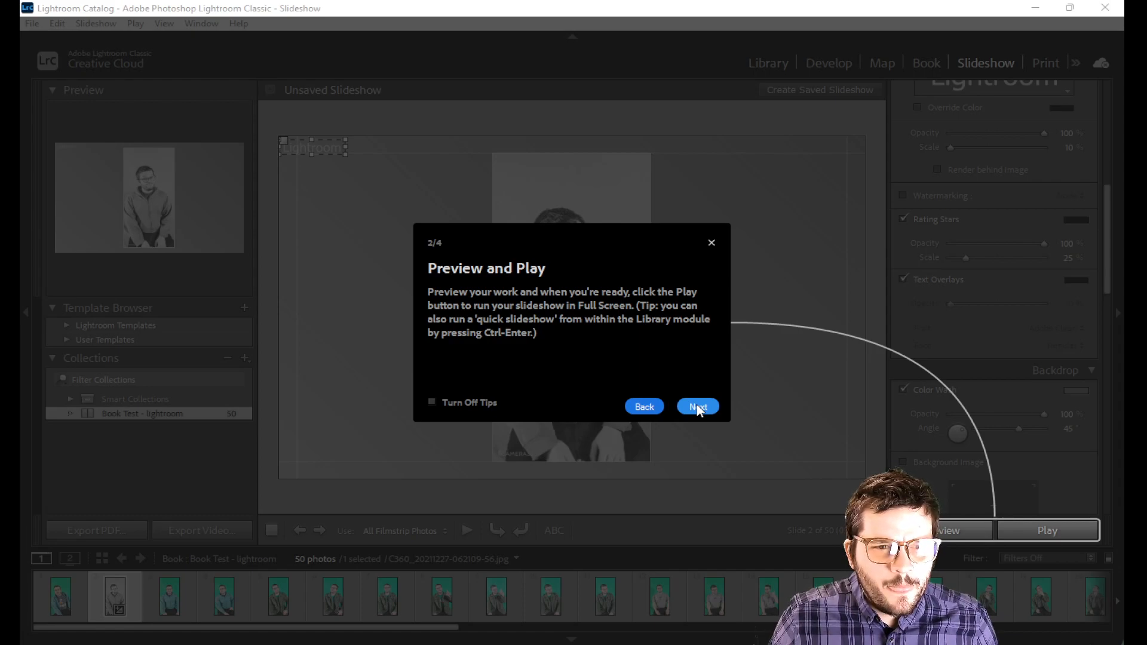
click(698, 406)
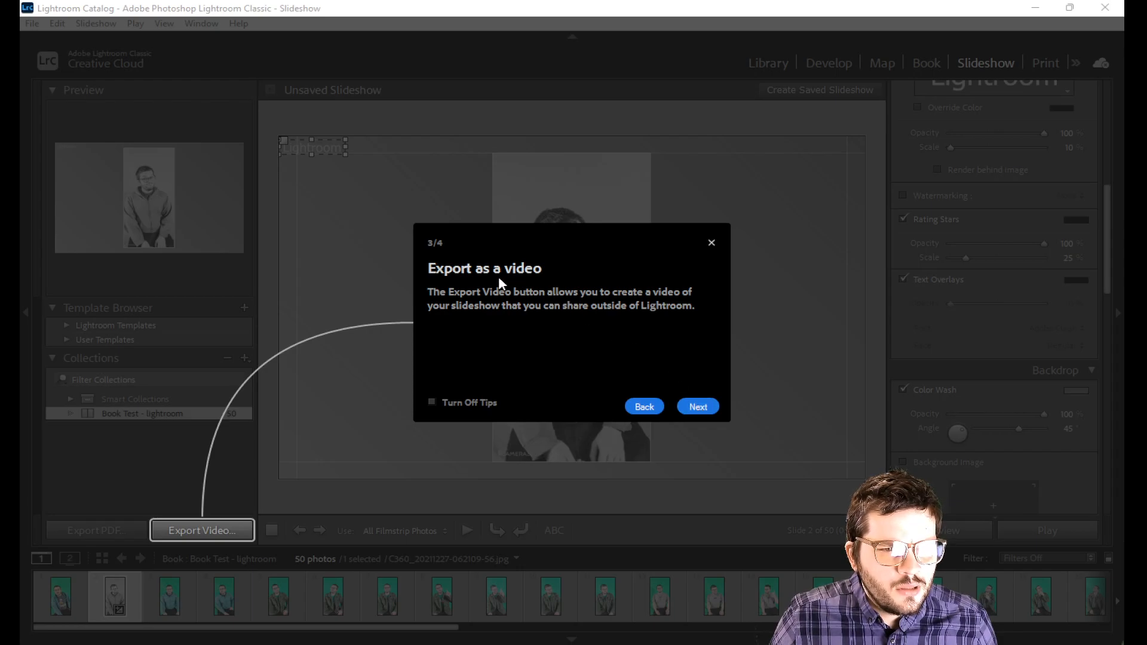
click(694, 407)
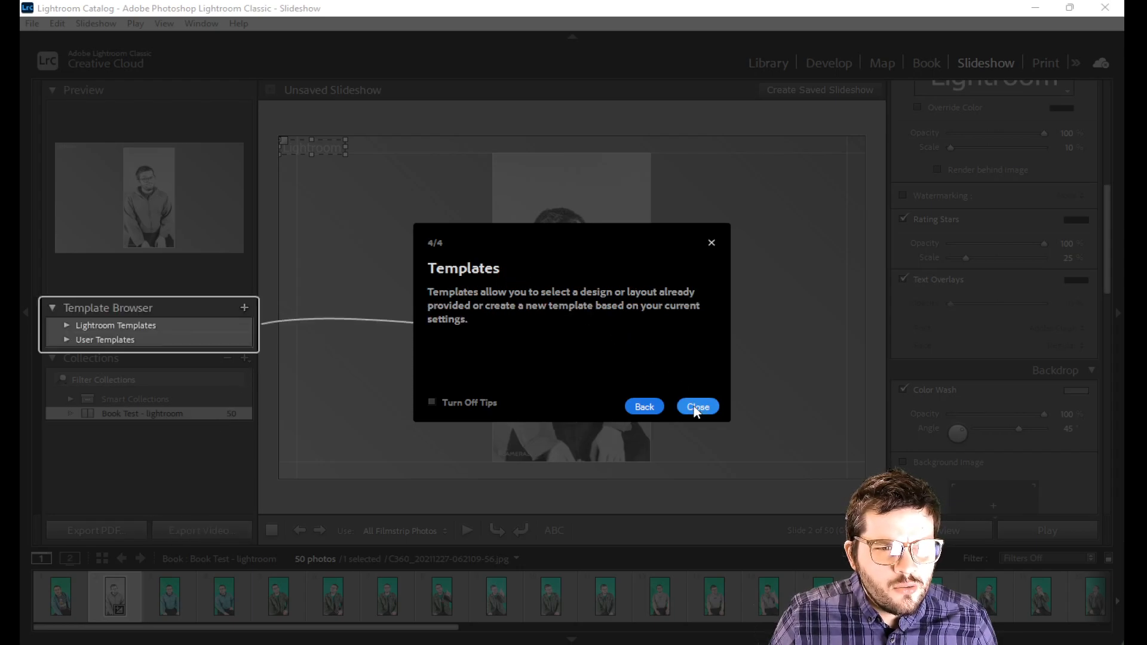
click(697, 407)
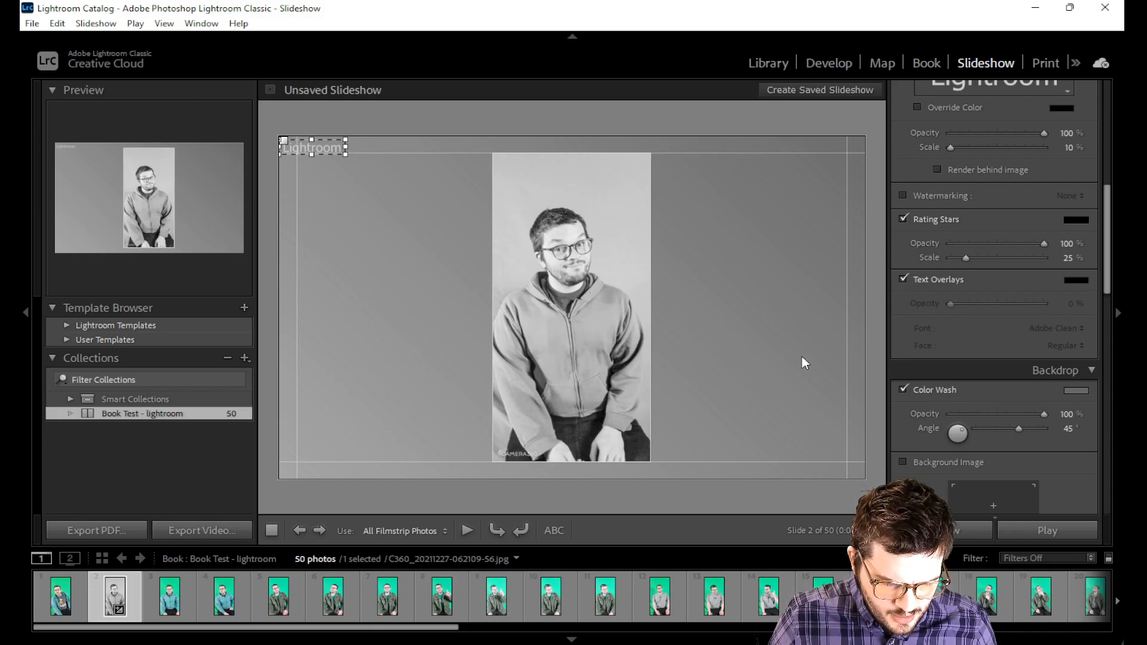
click(768, 63)
click(974, 63)
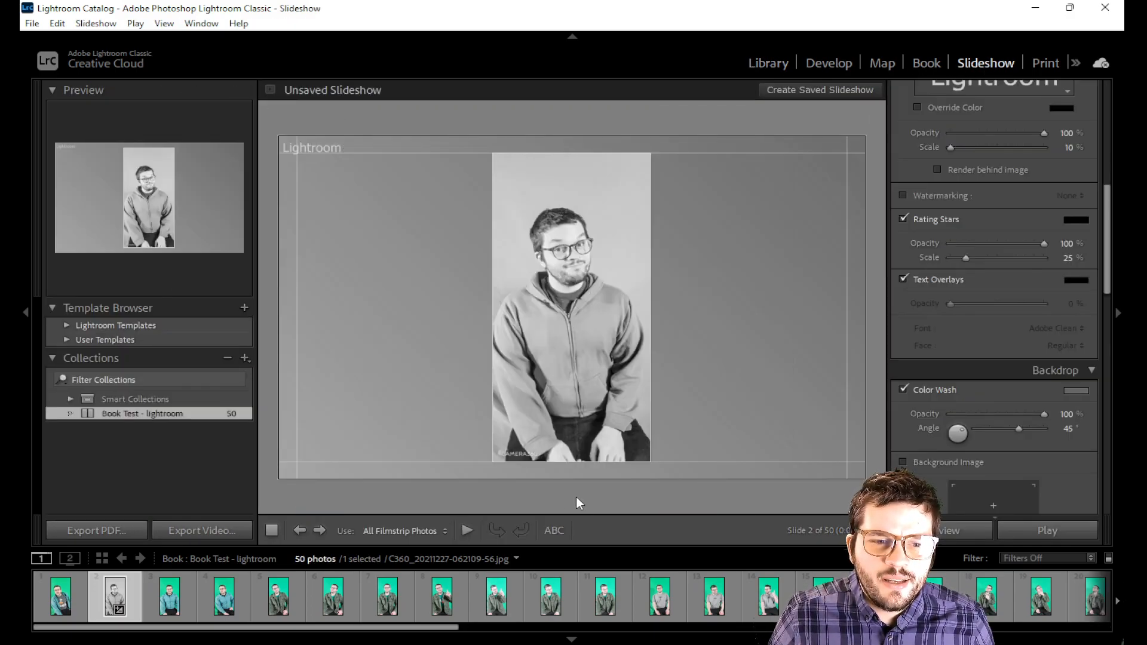
right_click(582, 322)
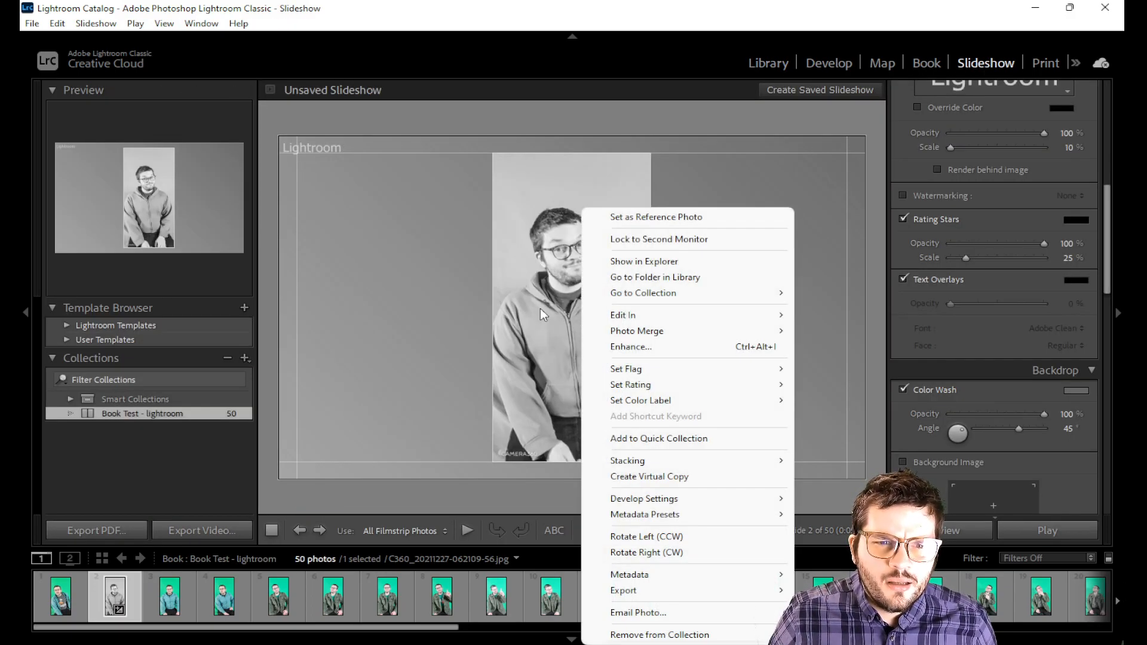
mouse_move(632, 315)
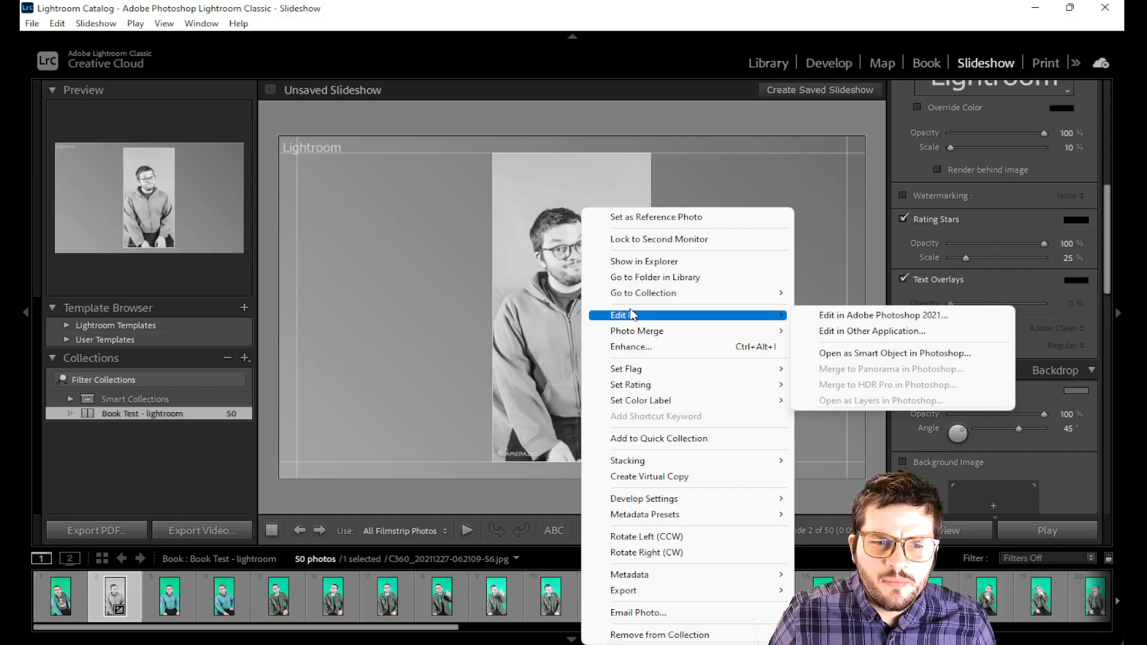
click(514, 328)
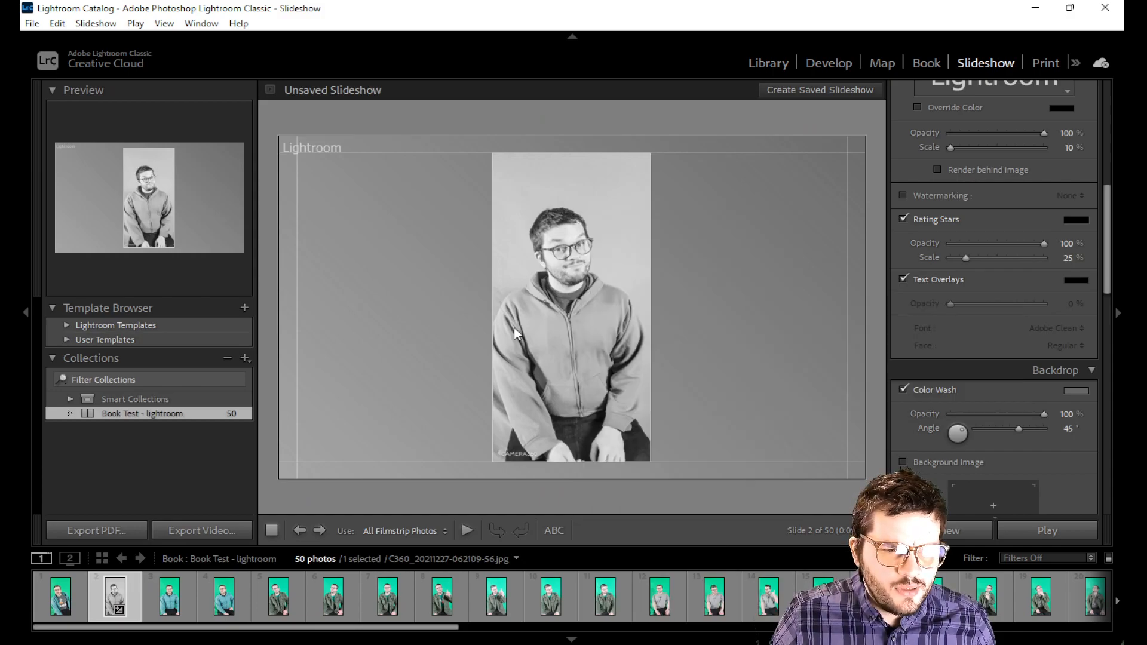
Step: Preview the slideshow from the black-and-white photo, pause it at slide 7 and stop the playback
click(461, 529)
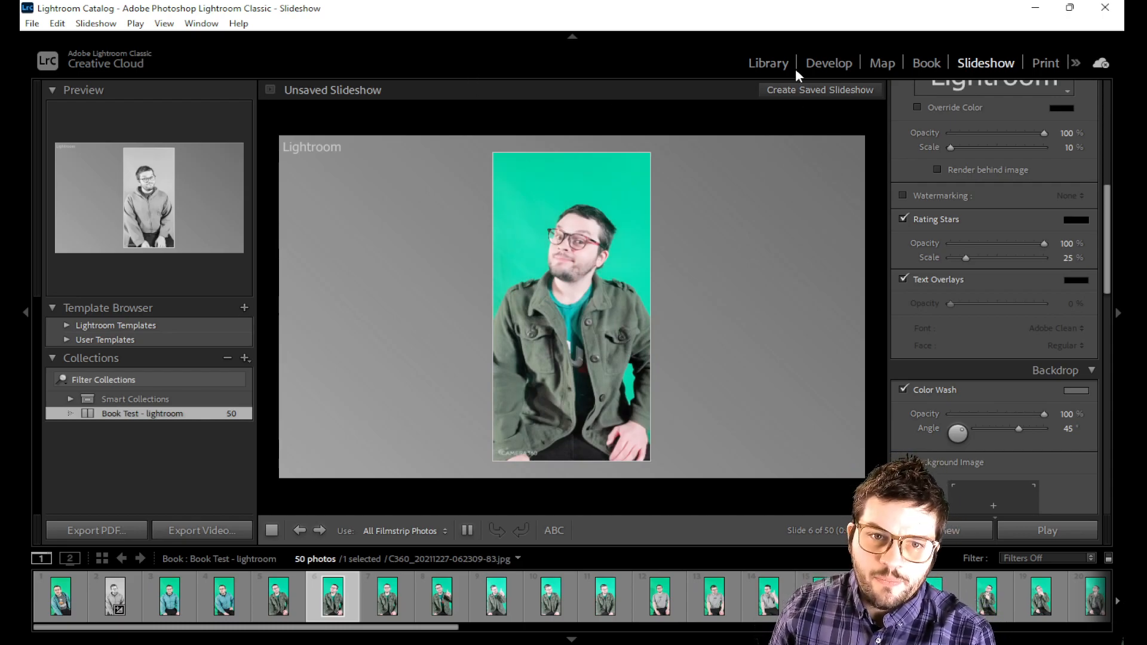
click(467, 530)
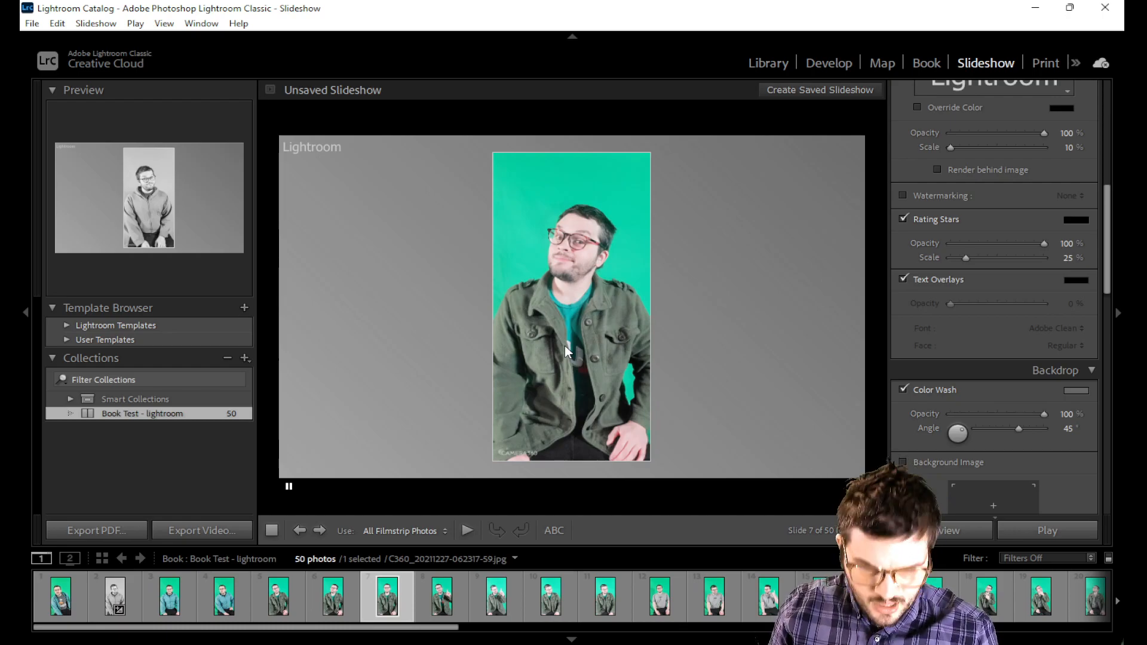
key(Escape)
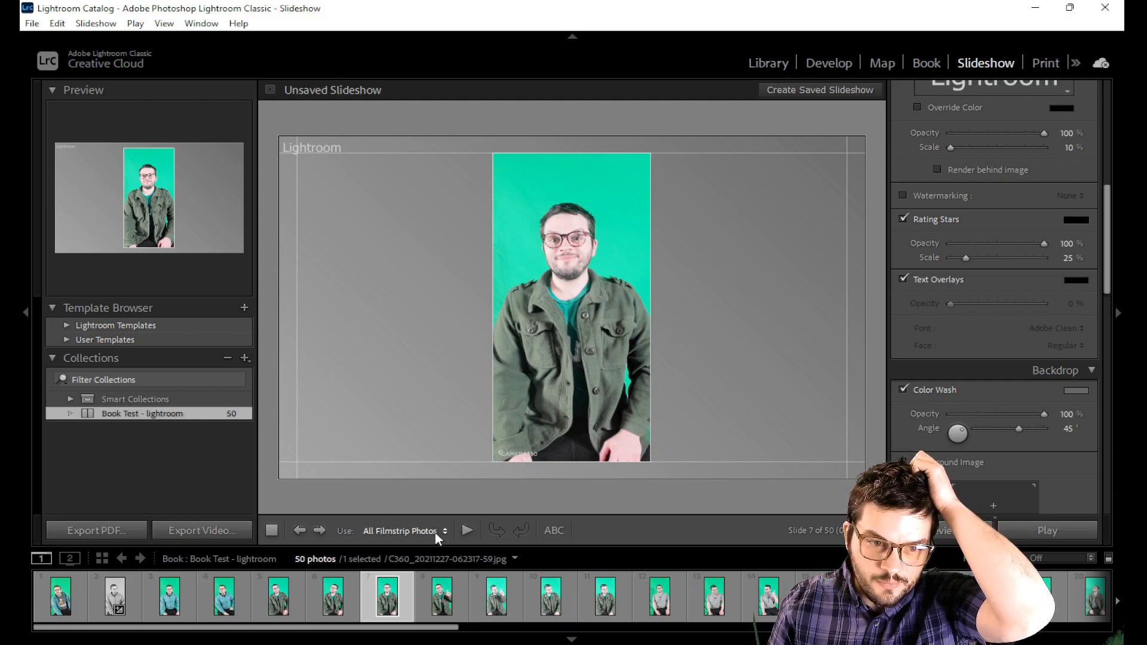
Step: Restart the slideshow preview and skip forward through the photos to slide 10
click(466, 531)
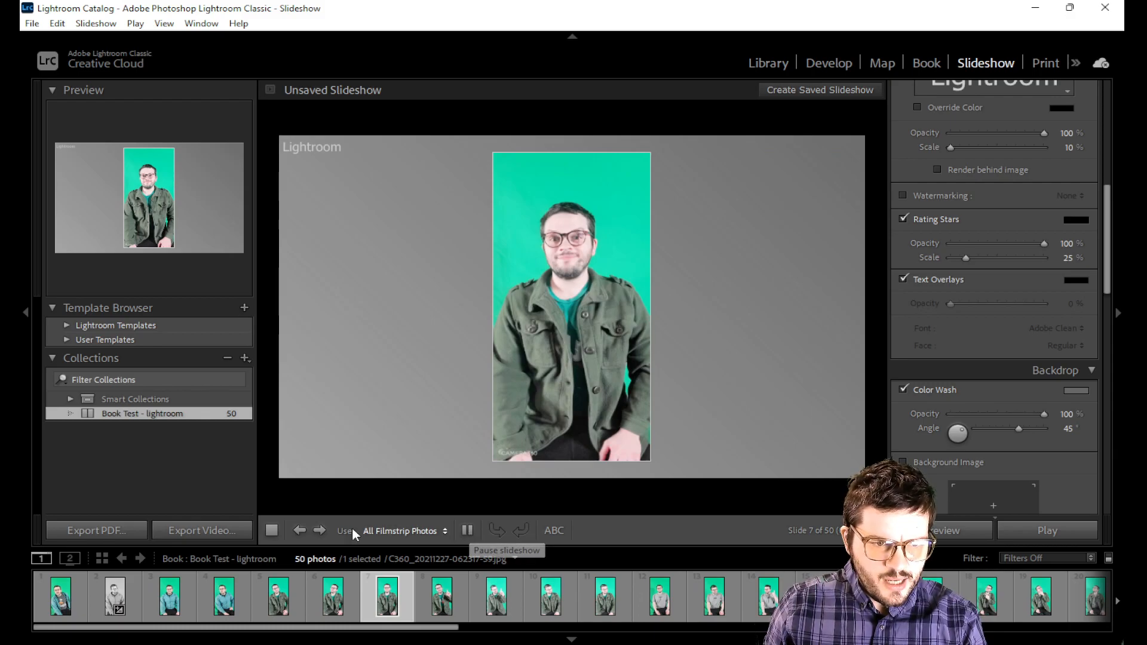
click(323, 534)
click(320, 531)
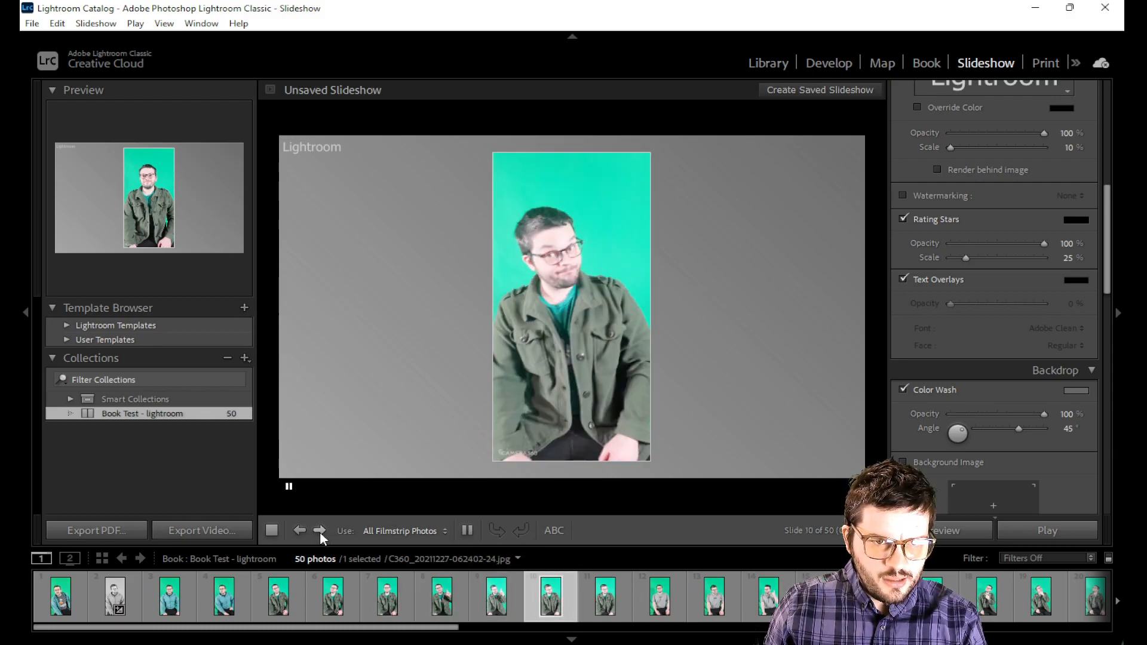
Step: Skip the slideshow preview forward through the photos, pause it at slide 18 and bring that photo into the filmstrip's view
click(320, 532)
click(320, 531)
click(320, 532)
click(320, 531)
click(320, 531)
click(320, 532)
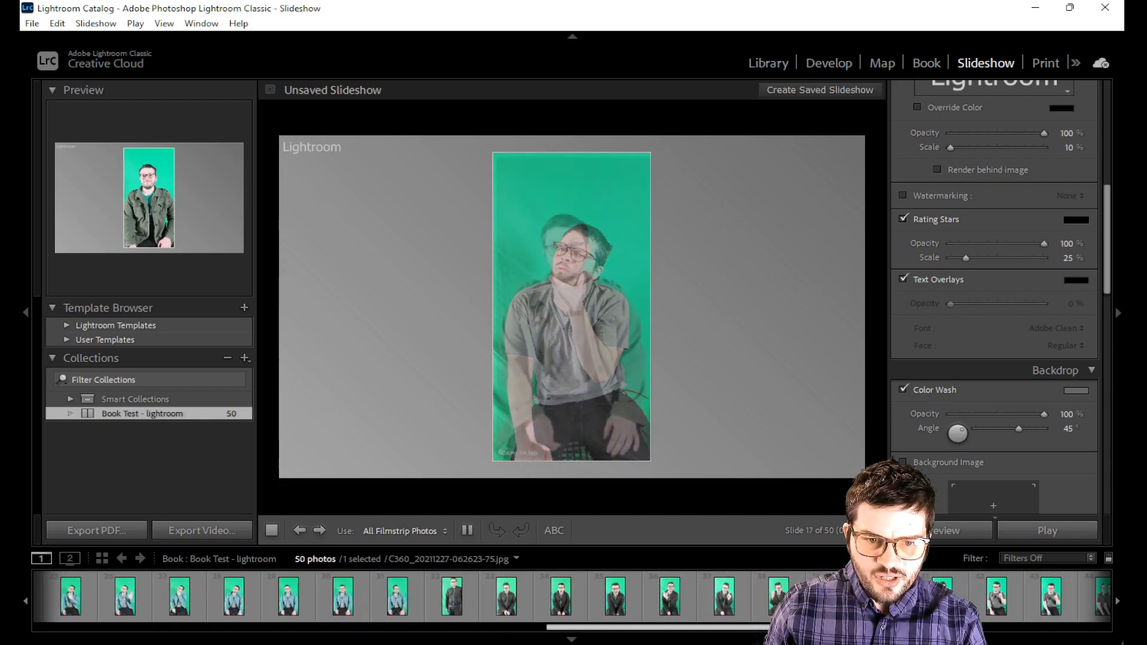
drag(488, 631, 158, 509)
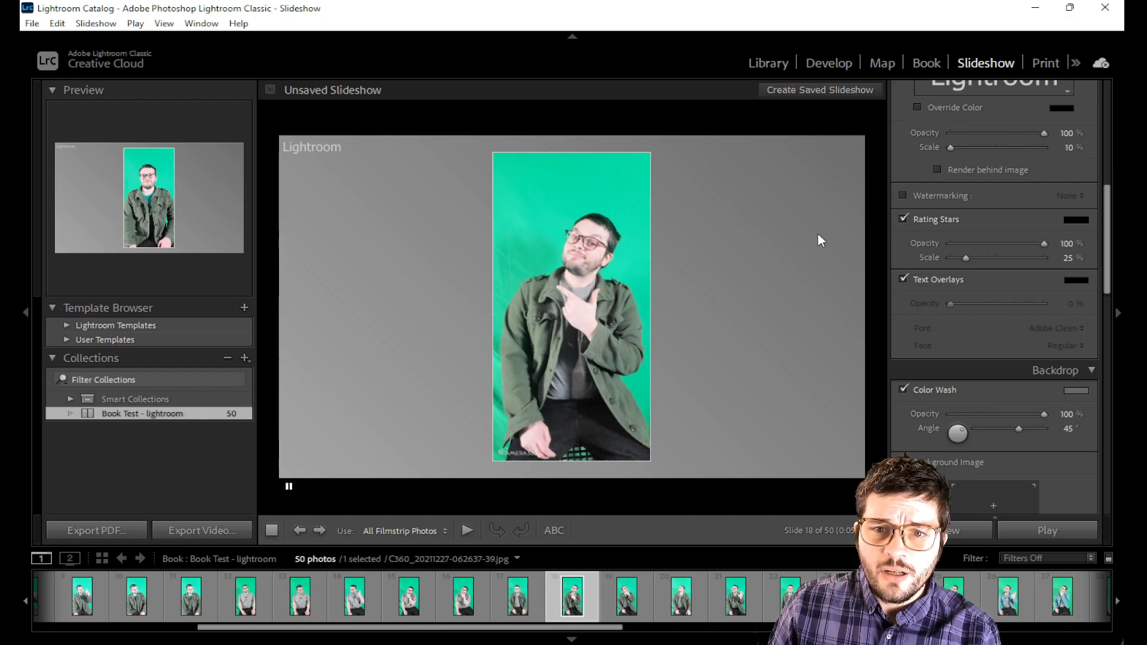
Step: Add the custom text "sup" to the slideshow and place it near the top of the photo, above the man's head
scroll(962, 232, up, 6)
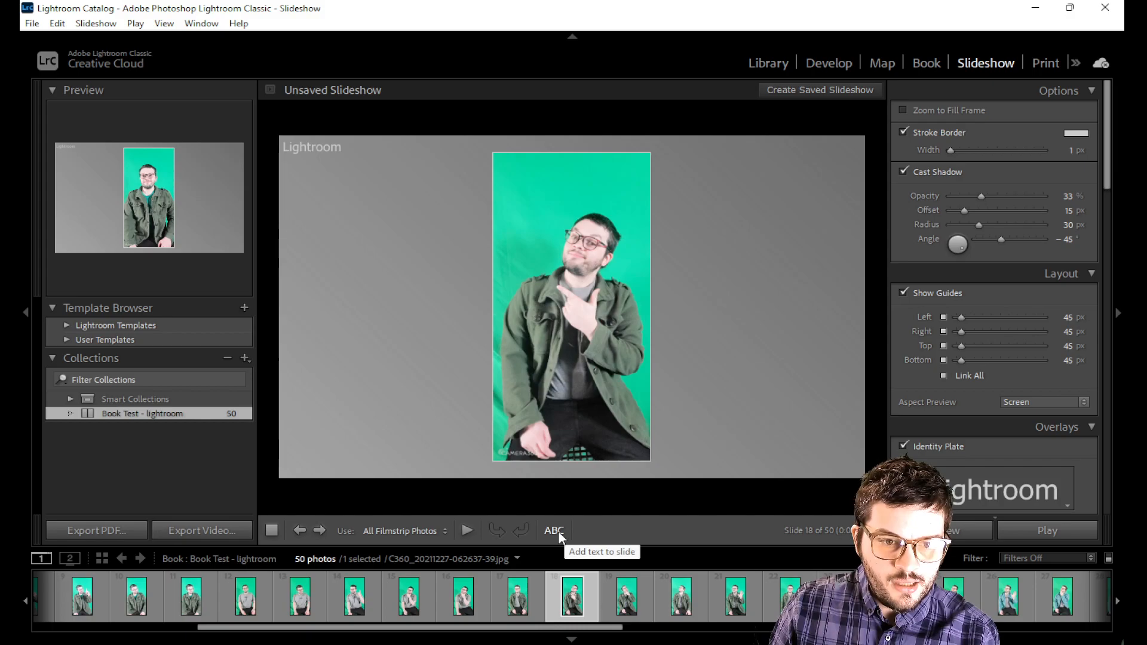
click(556, 532)
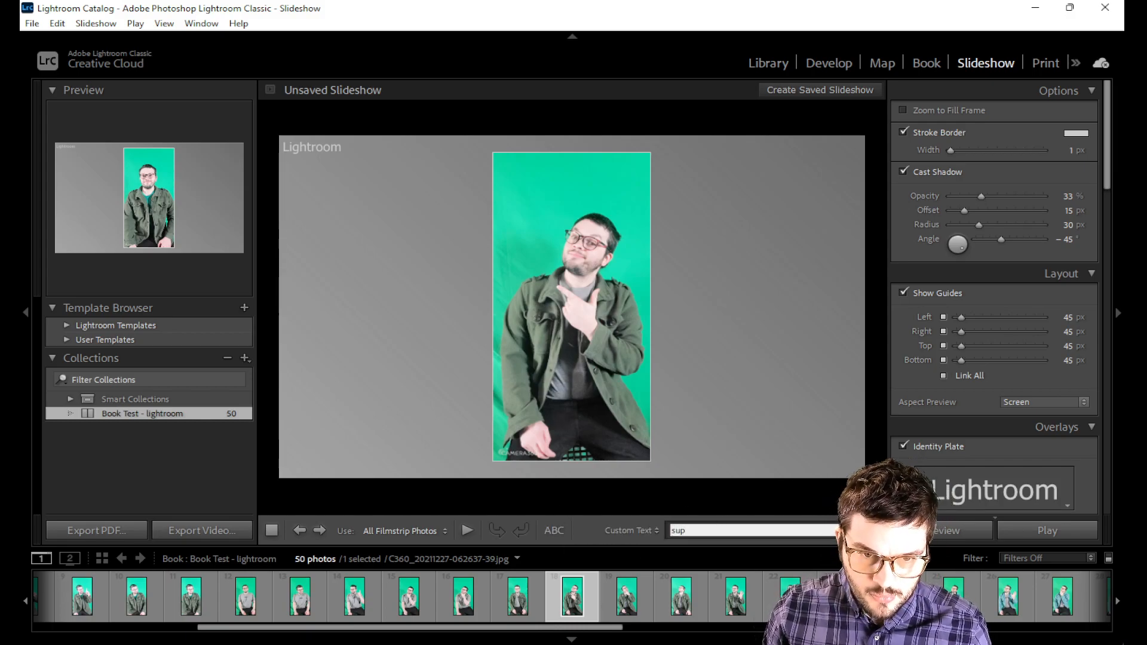
key(Return)
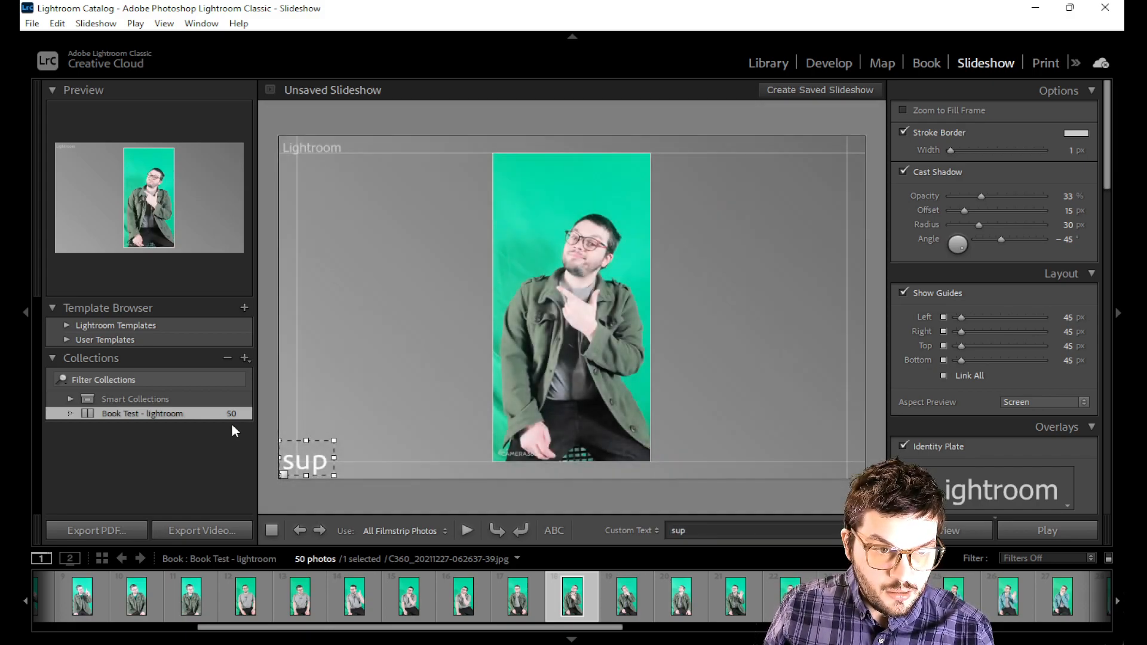
drag(311, 466, 578, 189)
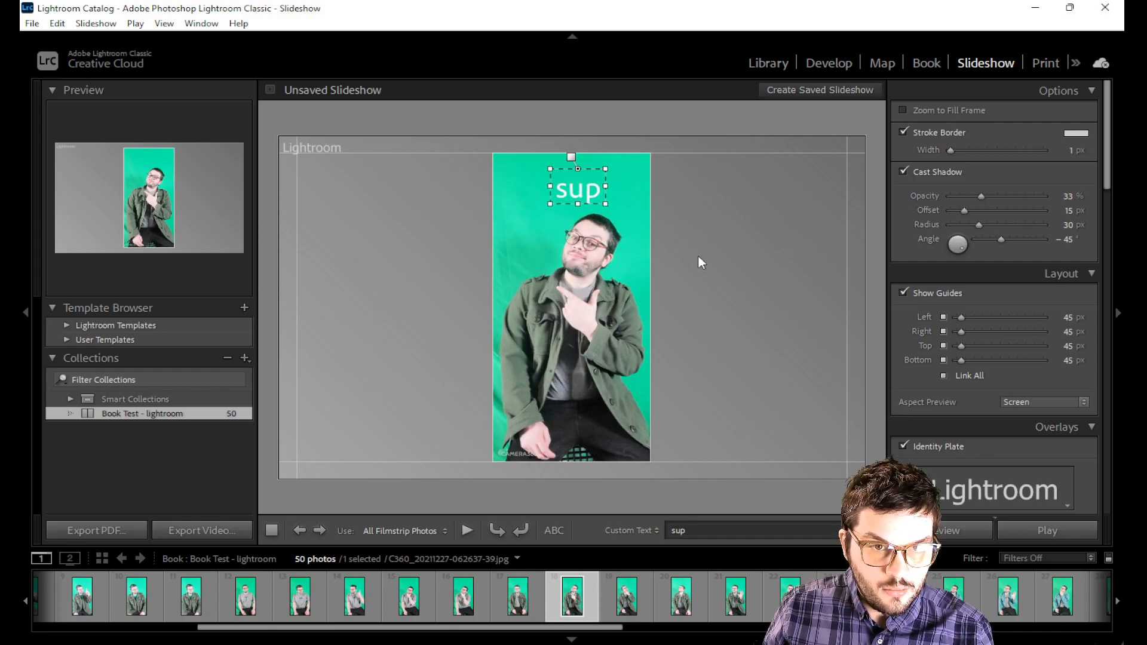
click(709, 531)
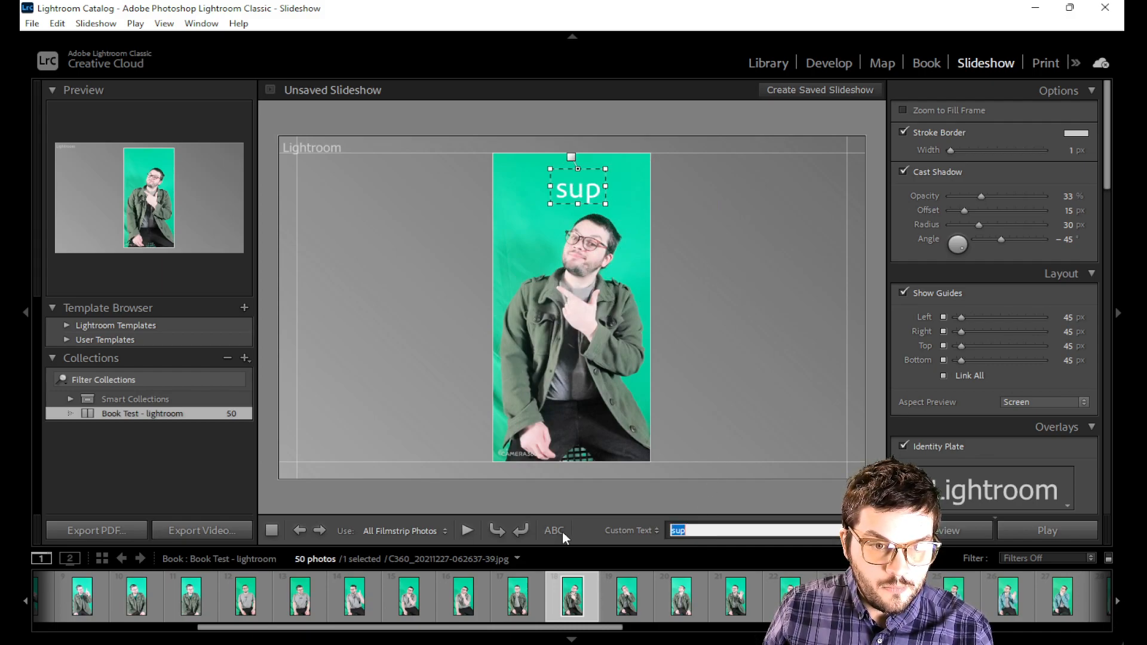
key(Return)
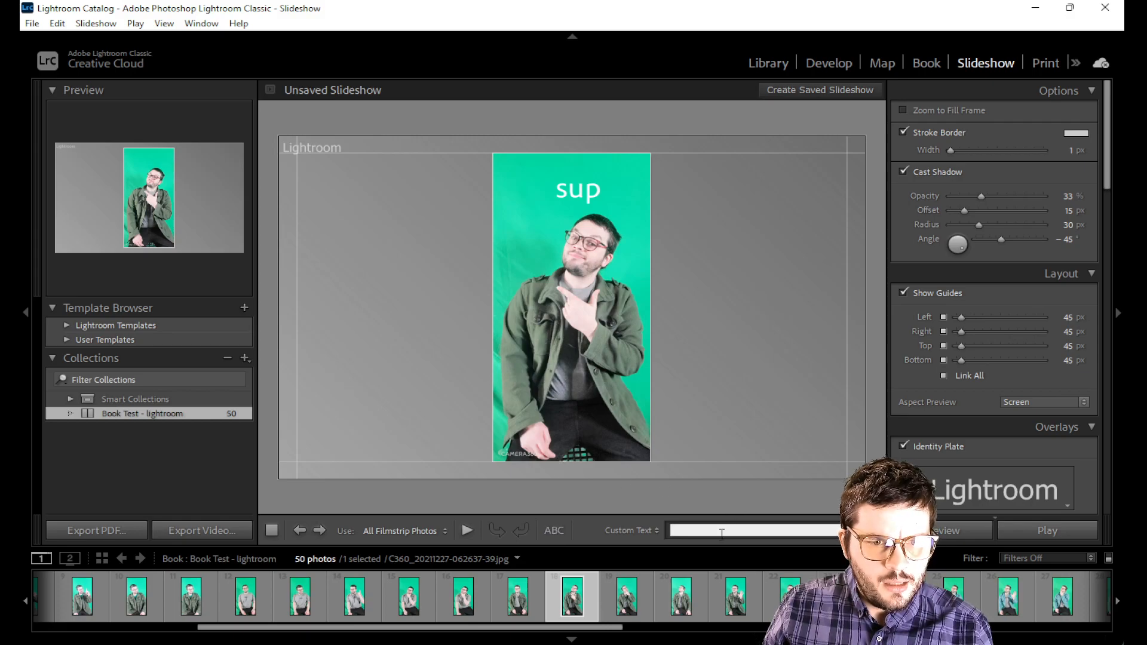
Step: With photo 13 showing, add a second custom text "howdy" and place it over the lower part of the photo
click(472, 598)
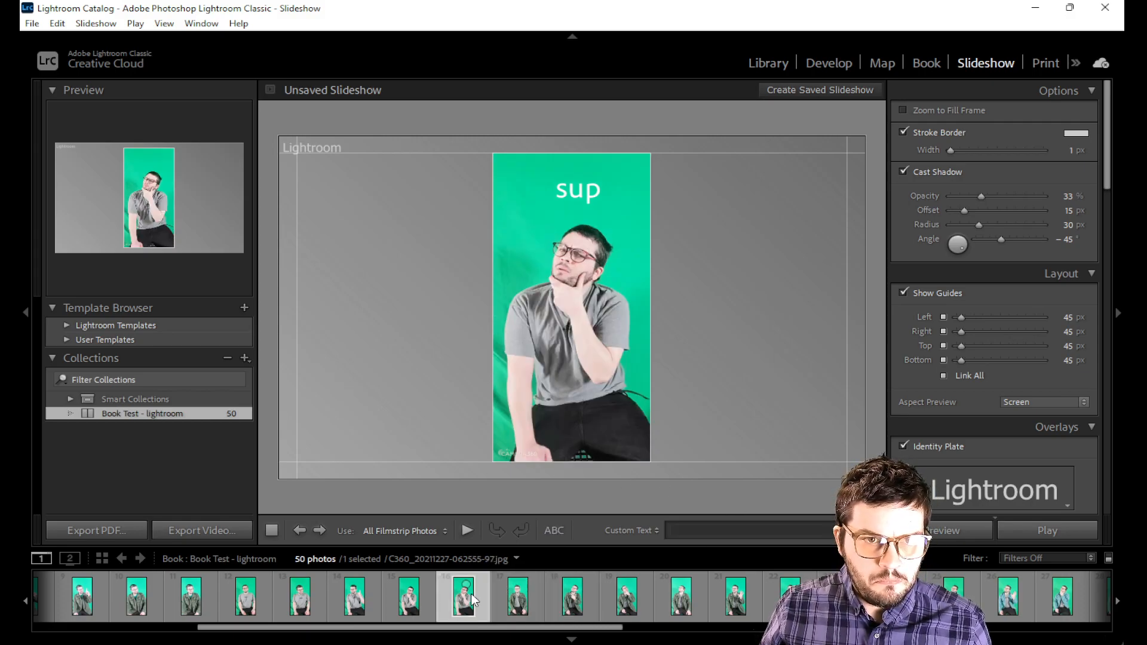
click(703, 531)
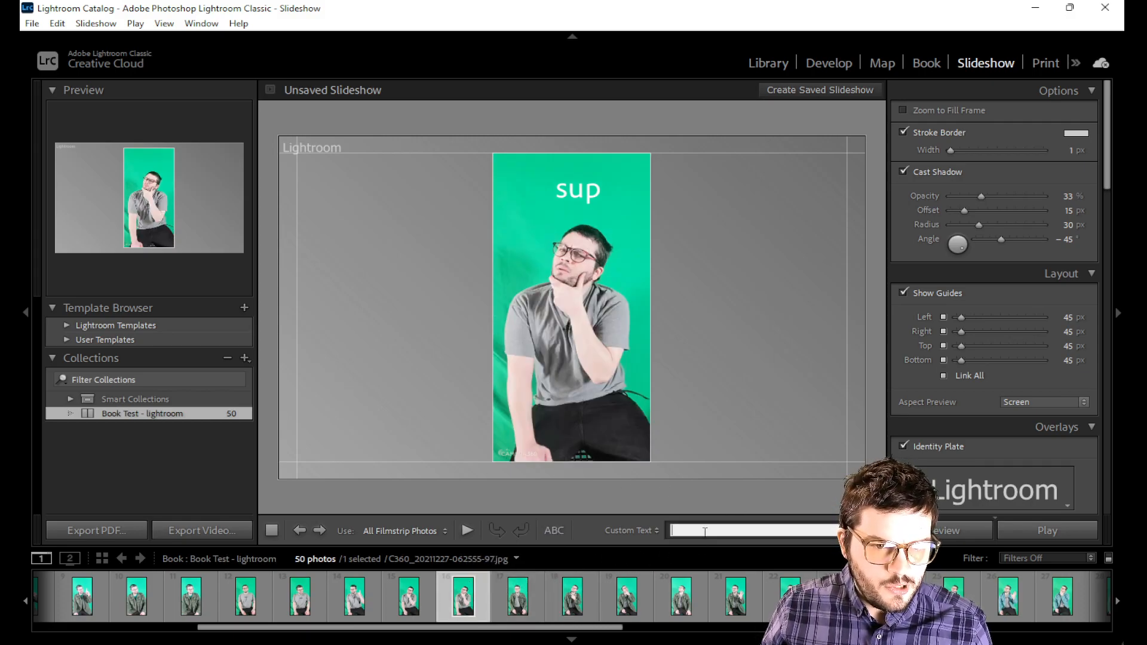
click(295, 596)
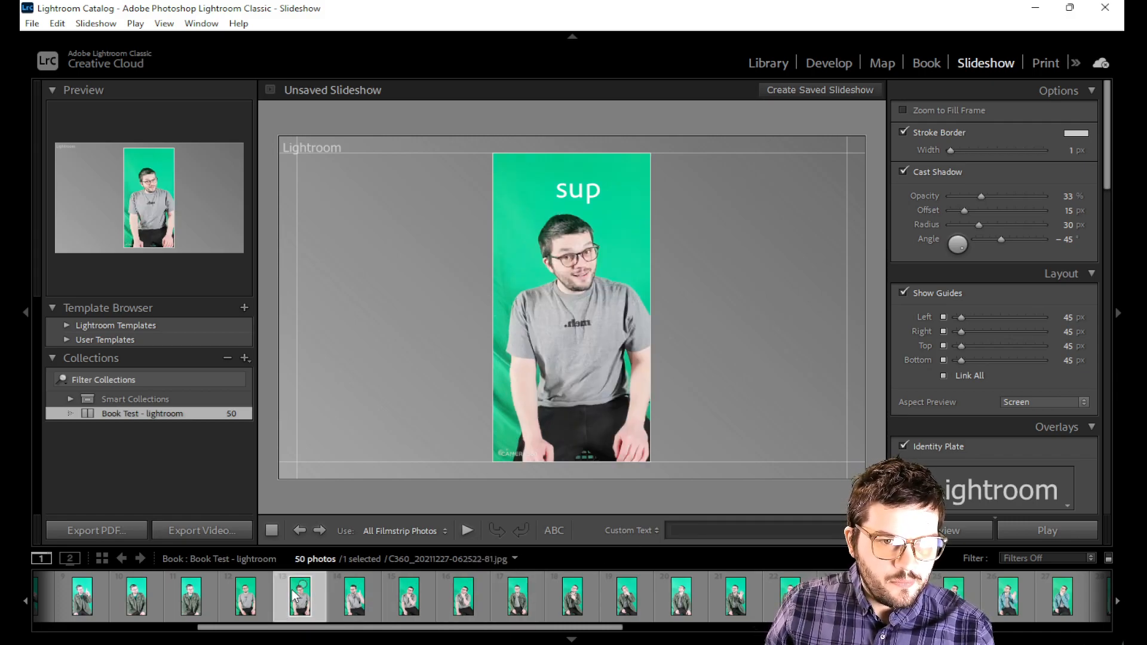
click(711, 531)
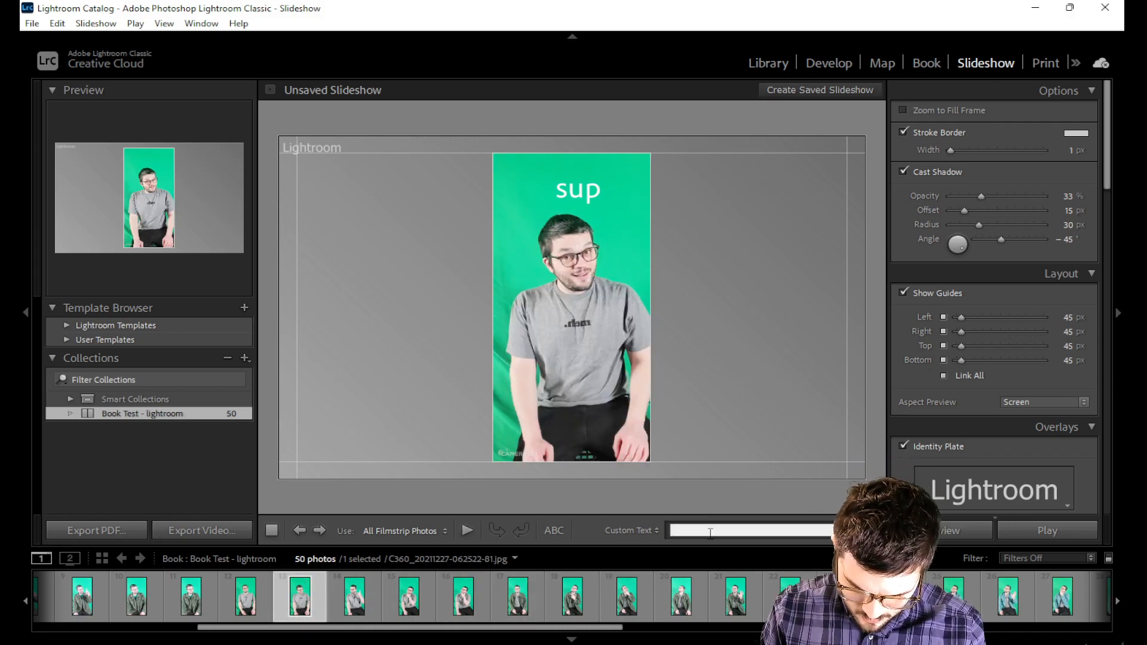
text(howdy)
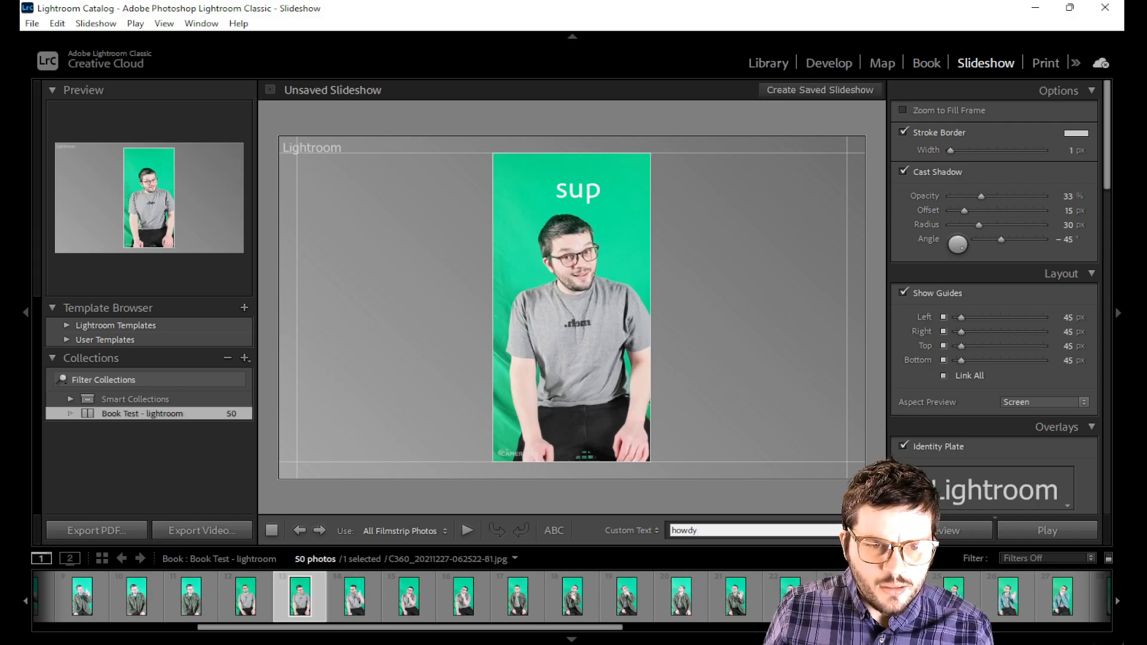
key(Return)
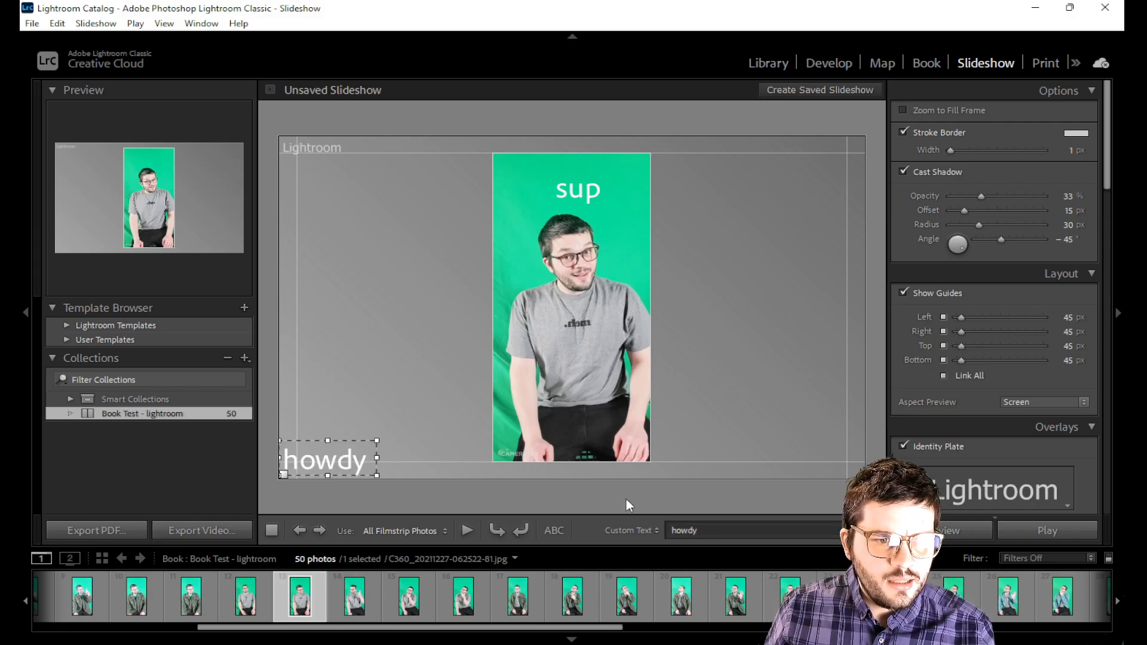
drag(325, 460, 555, 318)
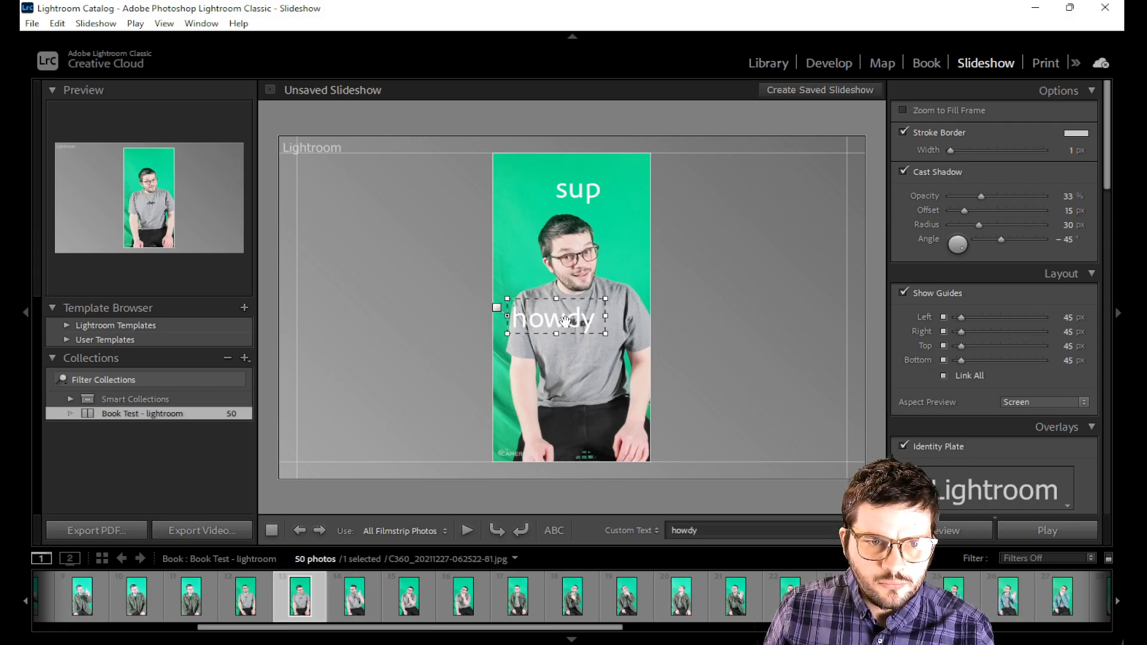
drag(565, 321, 585, 407)
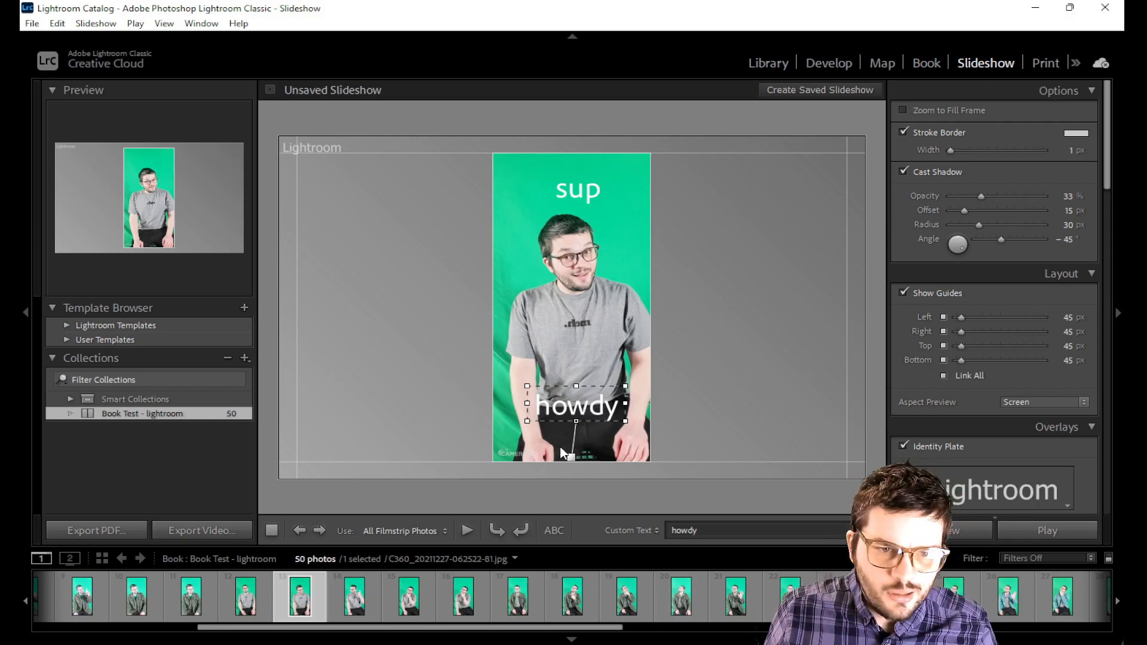
Step: Check how the two text overlays look on several other slides, ending on the first photo
click(409, 594)
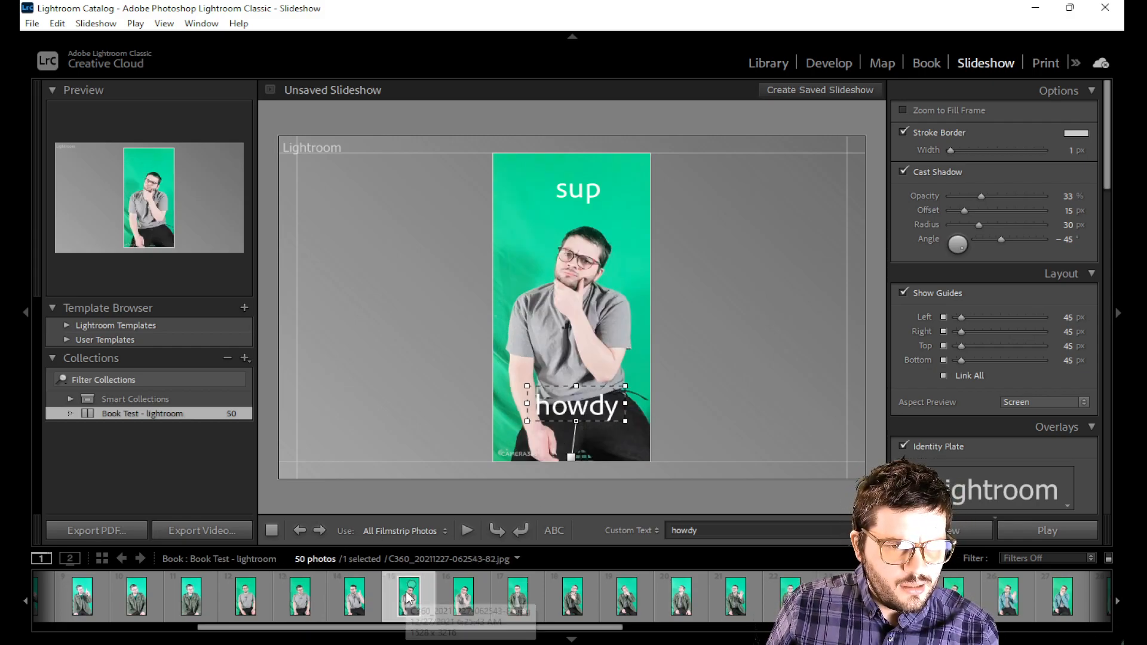
click(572, 596)
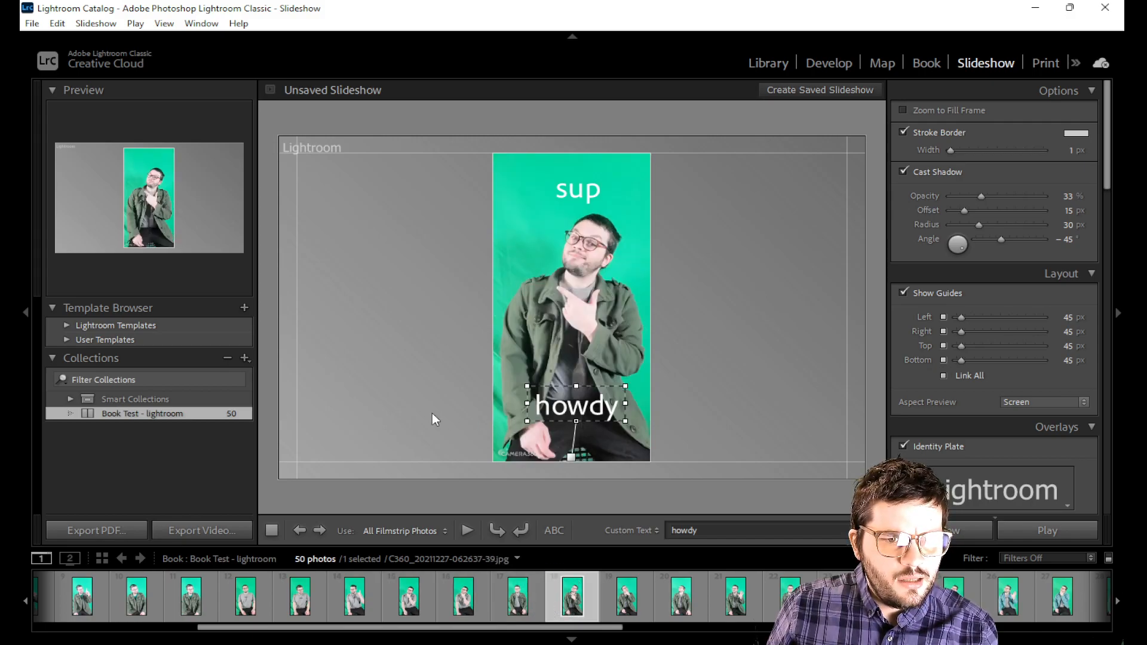
click(52, 598)
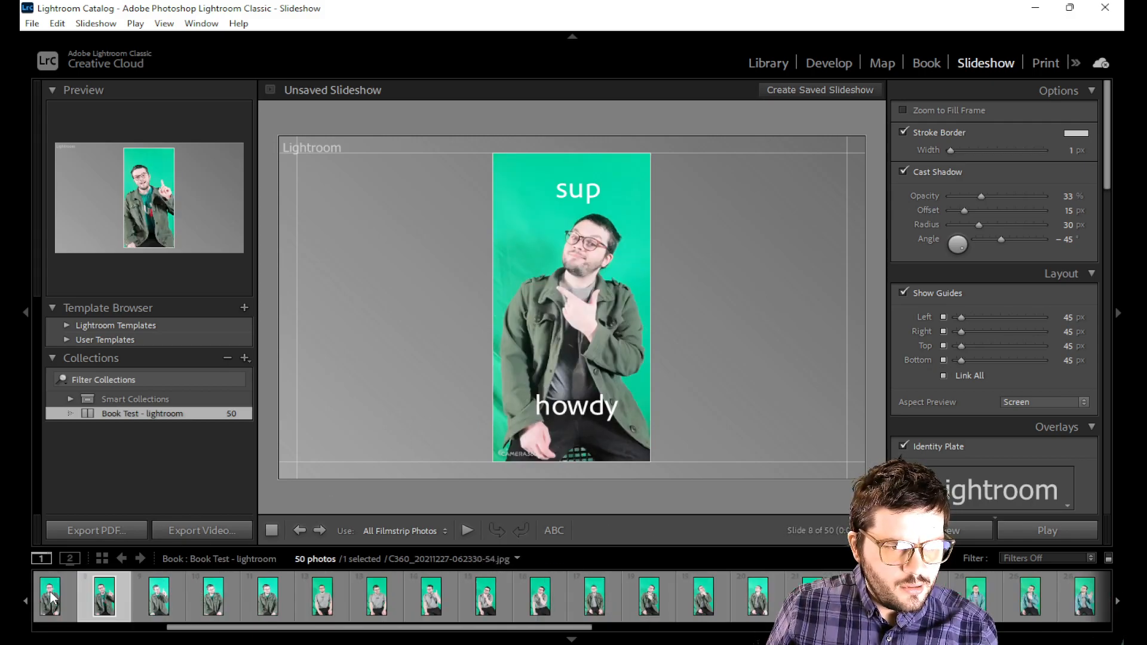
click(77, 596)
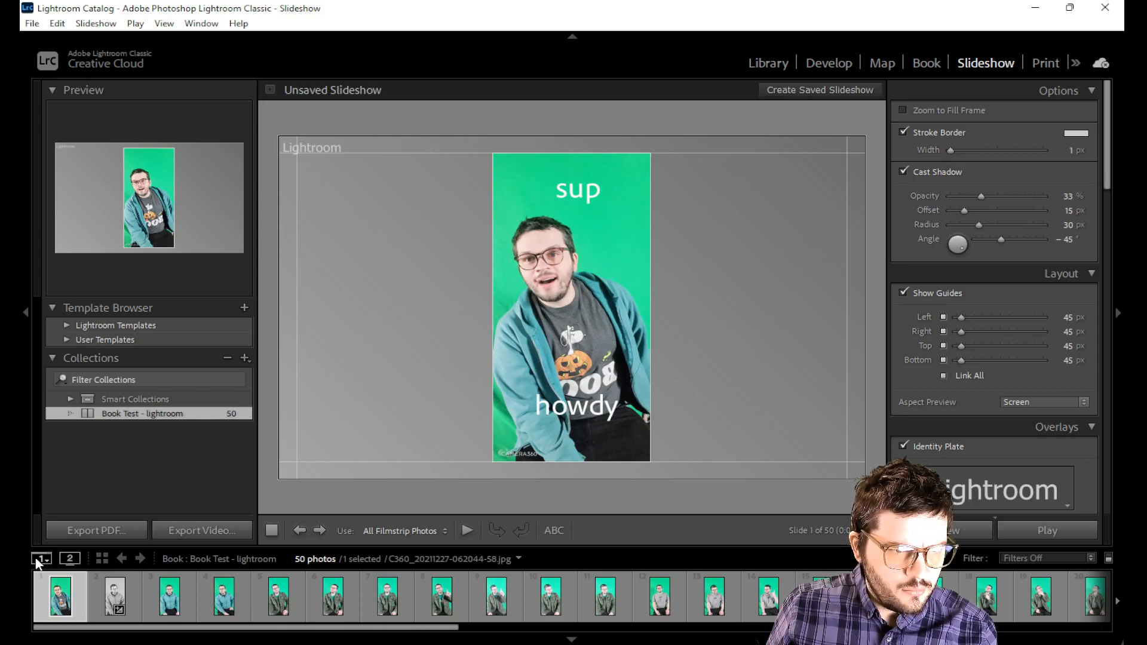
click(39, 561)
click(40, 561)
click(40, 560)
click(39, 561)
click(40, 561)
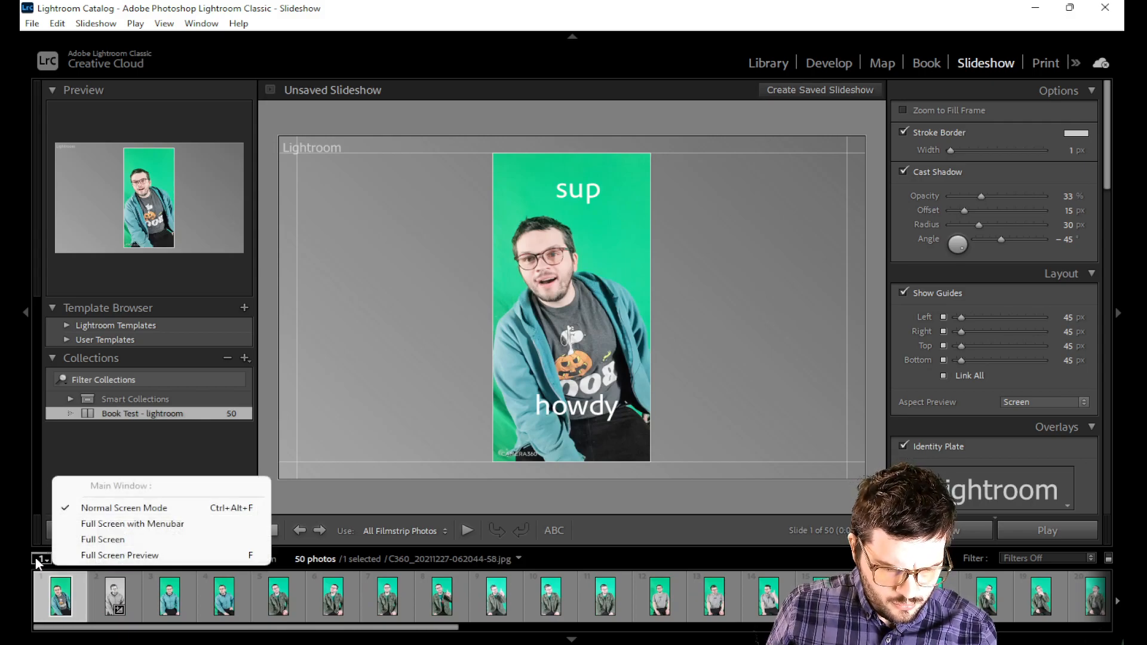
click(655, 527)
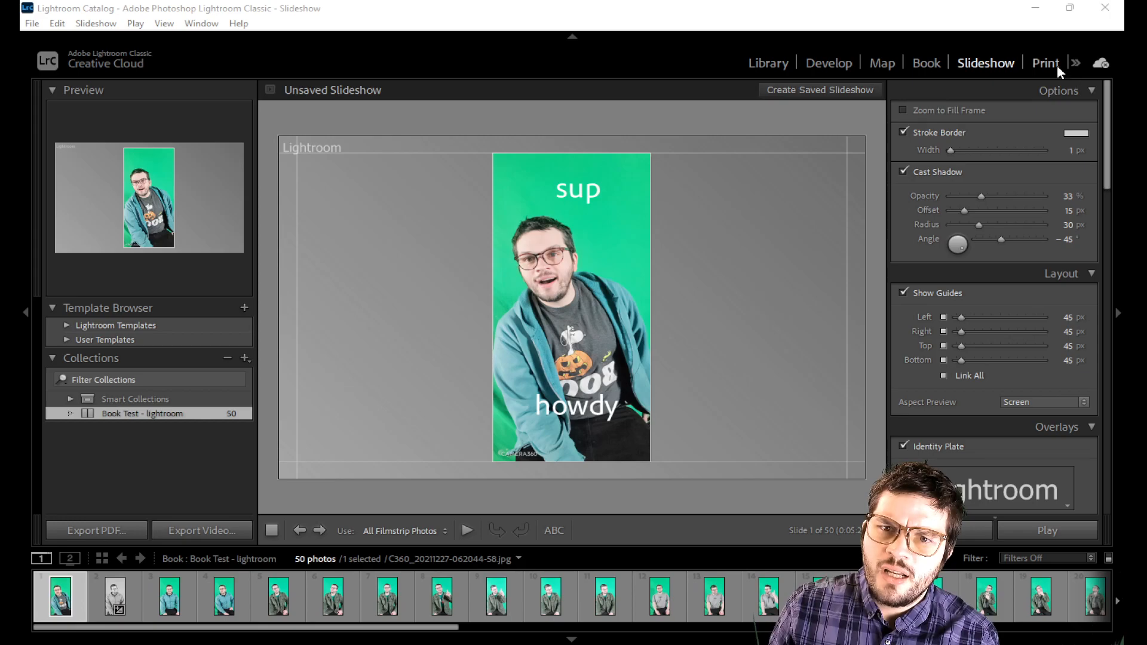
Step: Switch to the Print module, read through its five introductory tips and dismiss them
click(1045, 63)
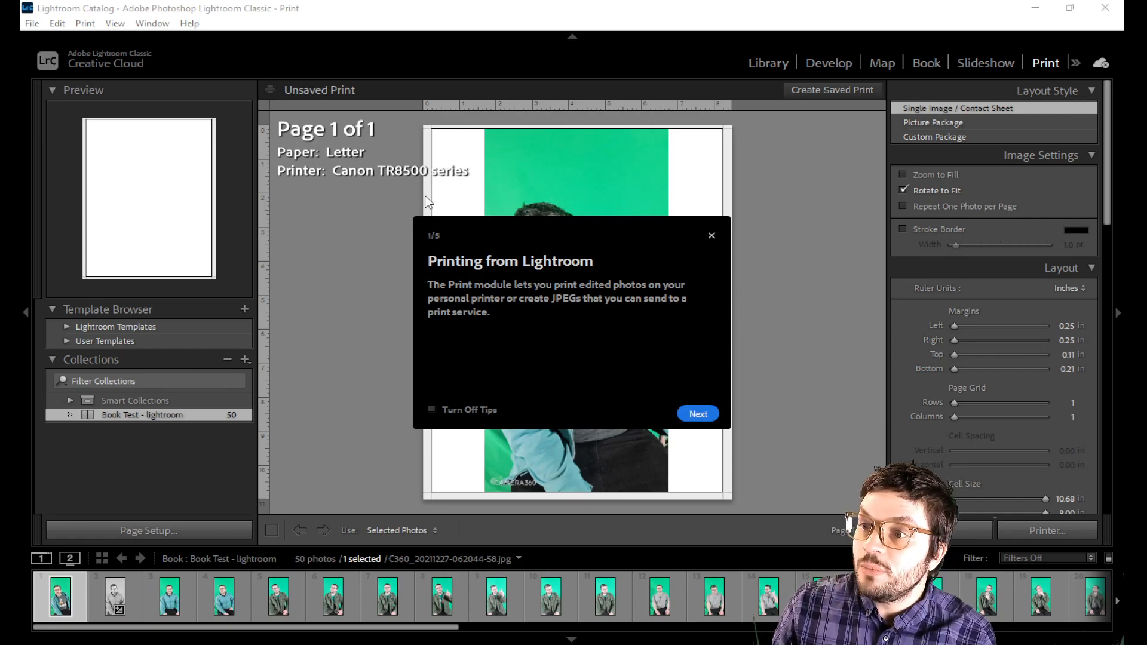
click(697, 414)
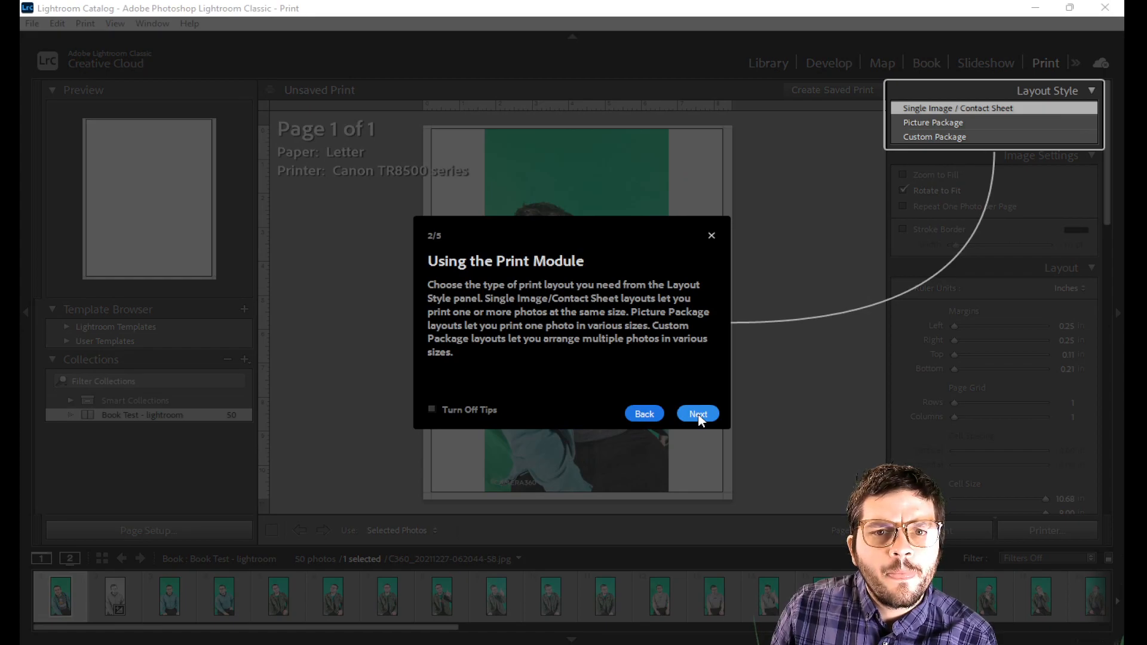
click(699, 415)
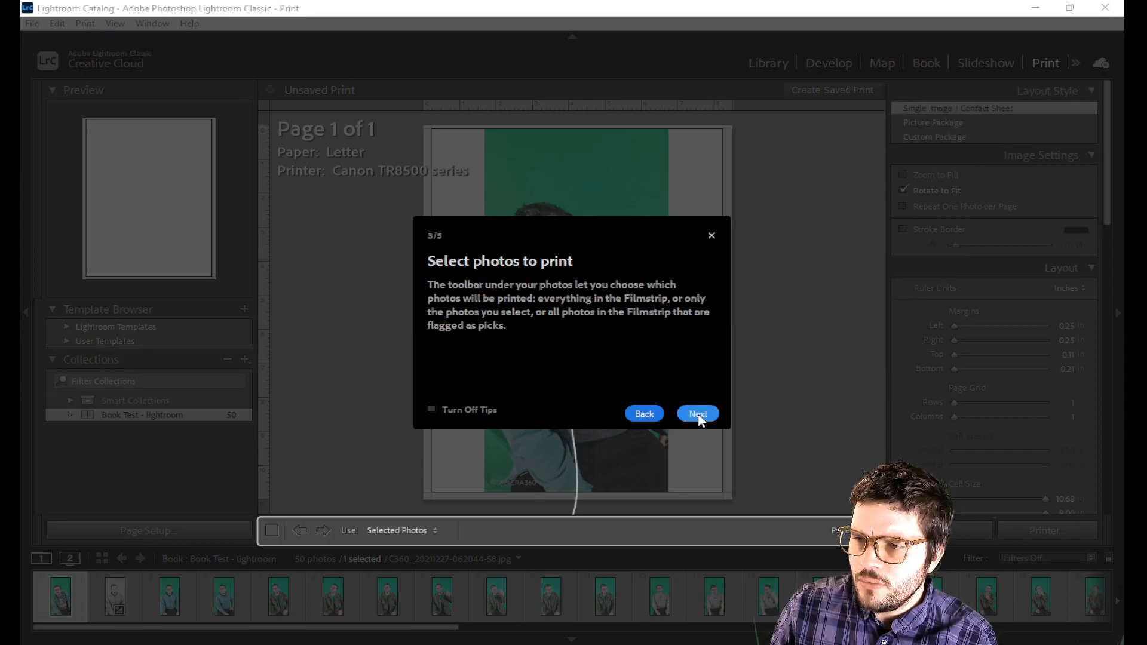
click(698, 414)
click(698, 414)
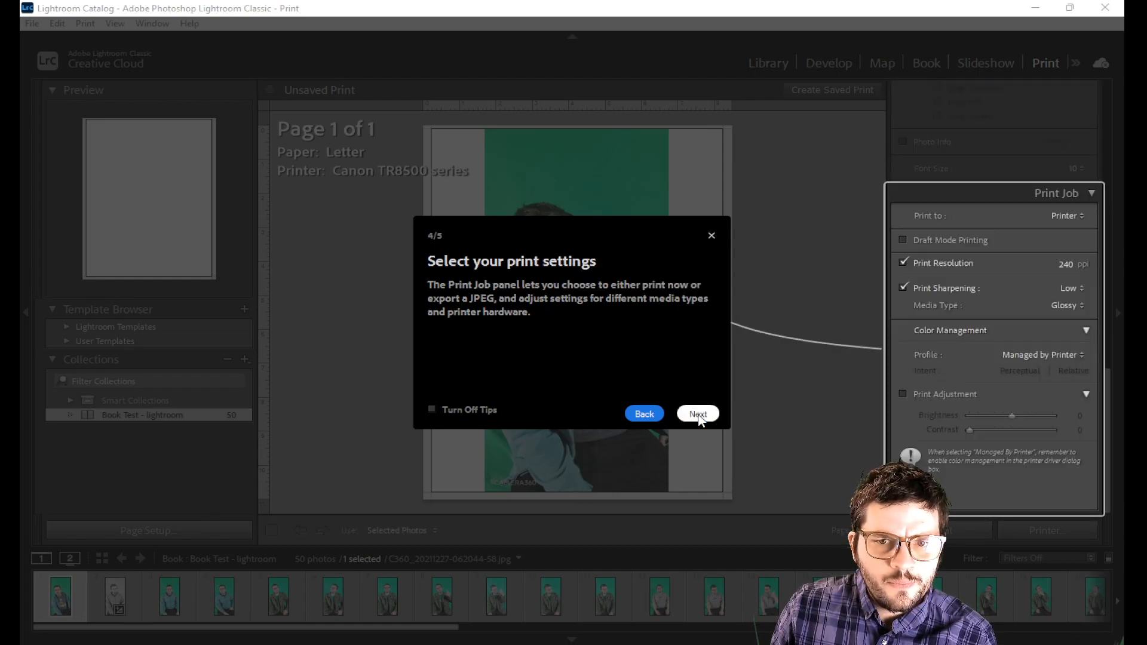
click(639, 414)
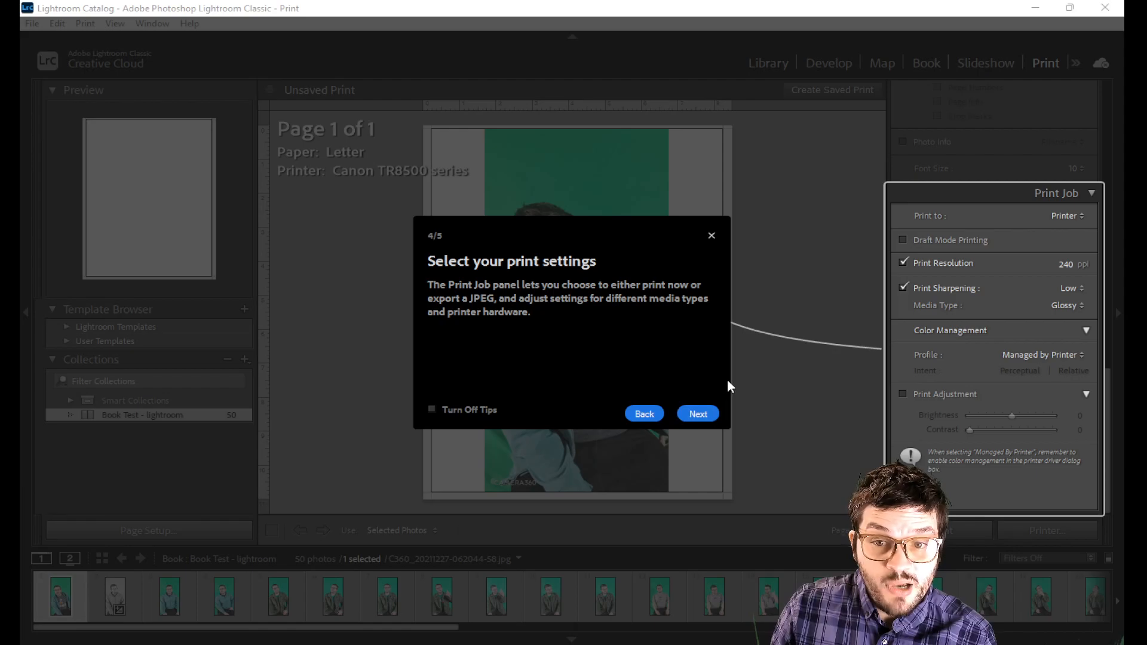
click(698, 416)
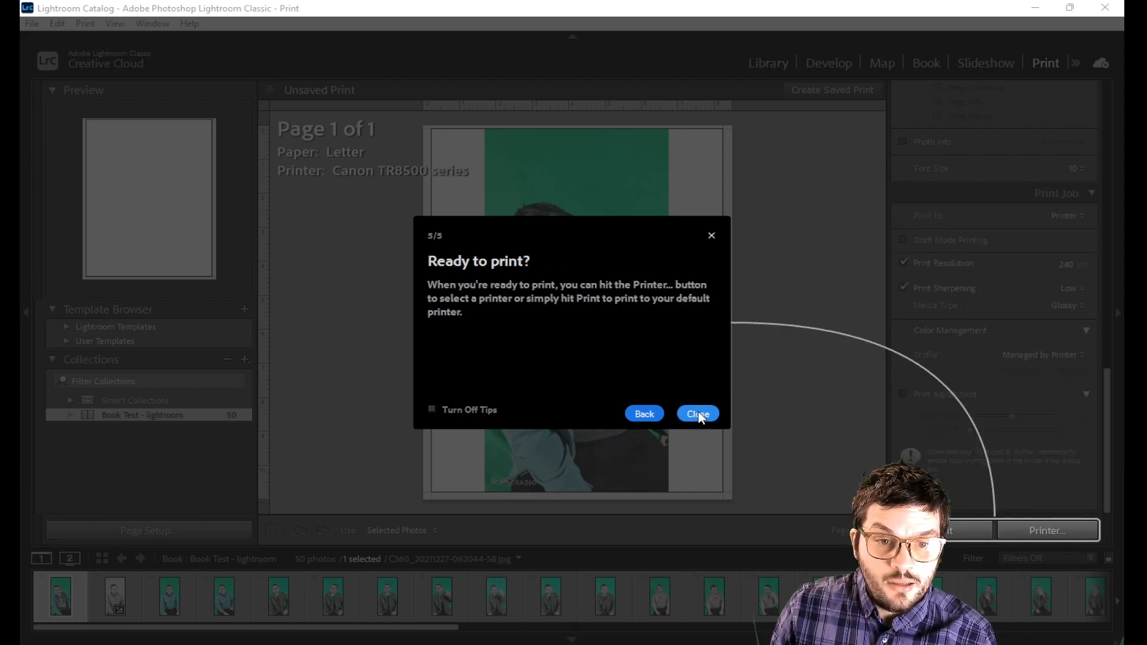
click(698, 414)
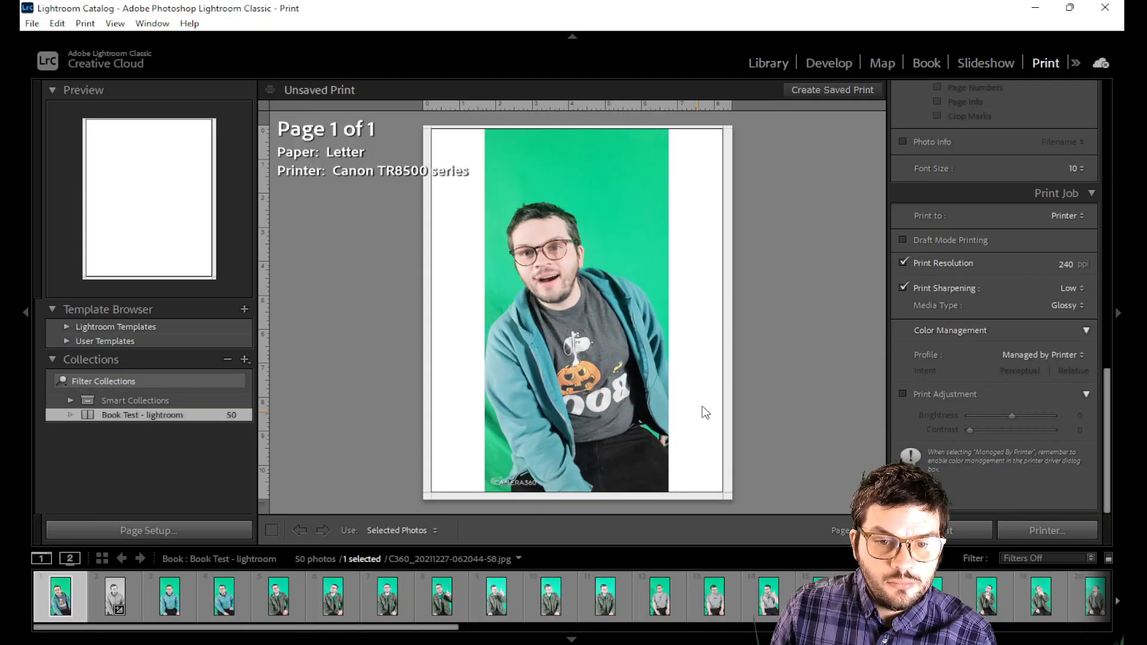
Step: Try to print the single-photo Letter page on the Canon TR8500 series printer and cancel the print job
click(1035, 529)
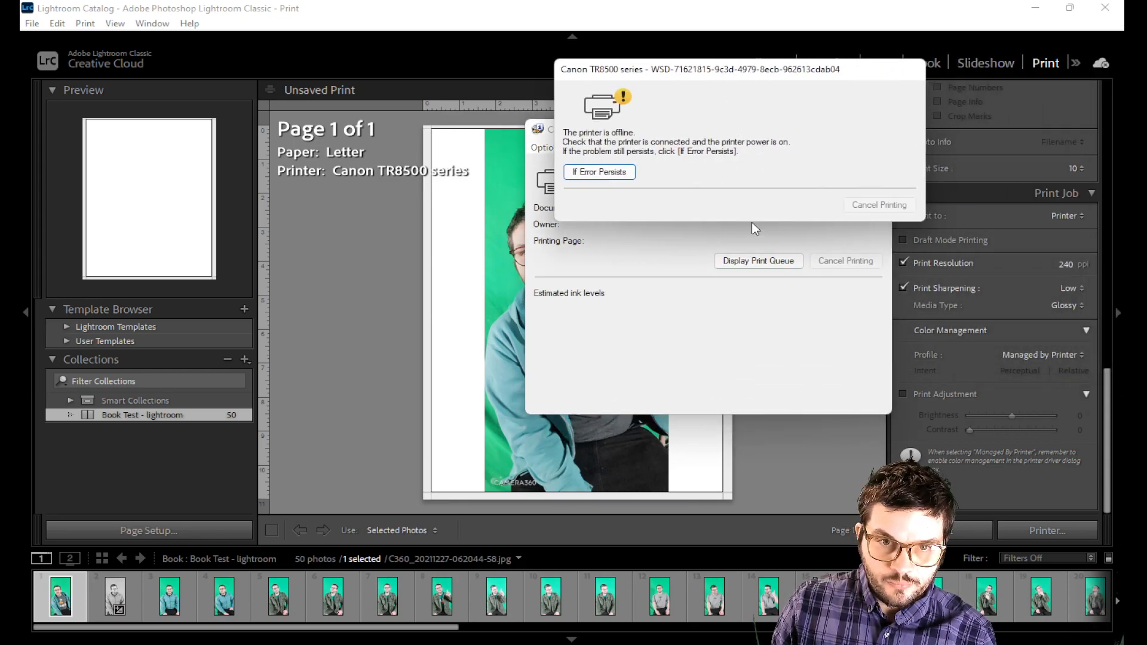
click(883, 205)
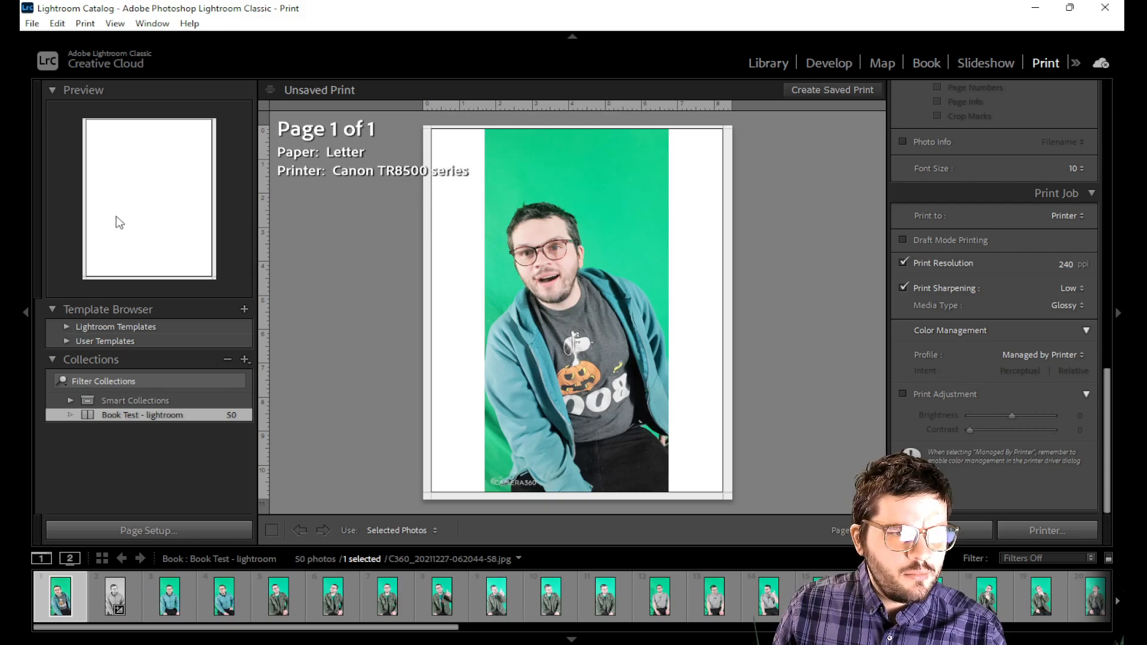
Step: Reopen the "Book Test - lightroom" photo book from the collections and view its back and front covers
click(128, 406)
double_click(127, 412)
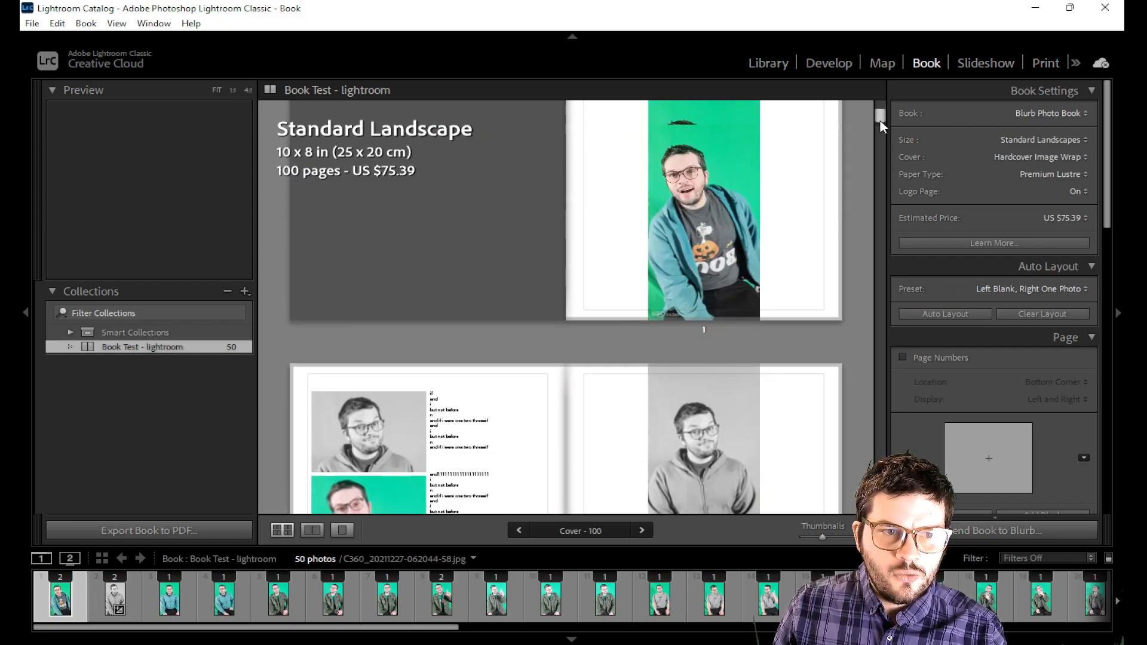
scroll(881, 116, up, 3)
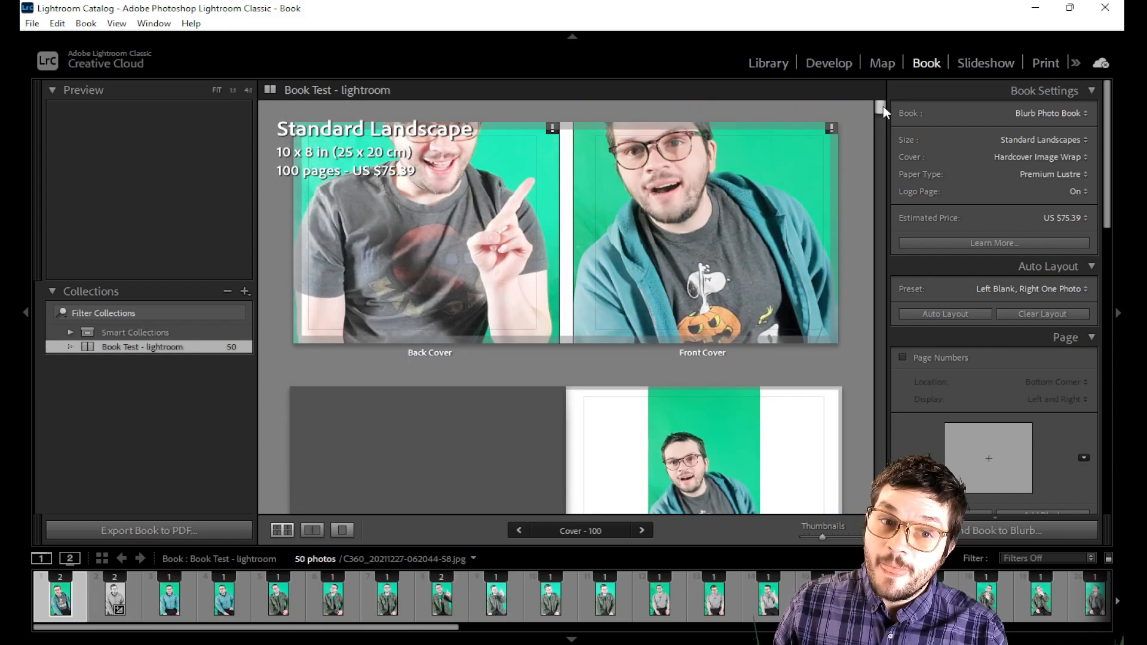